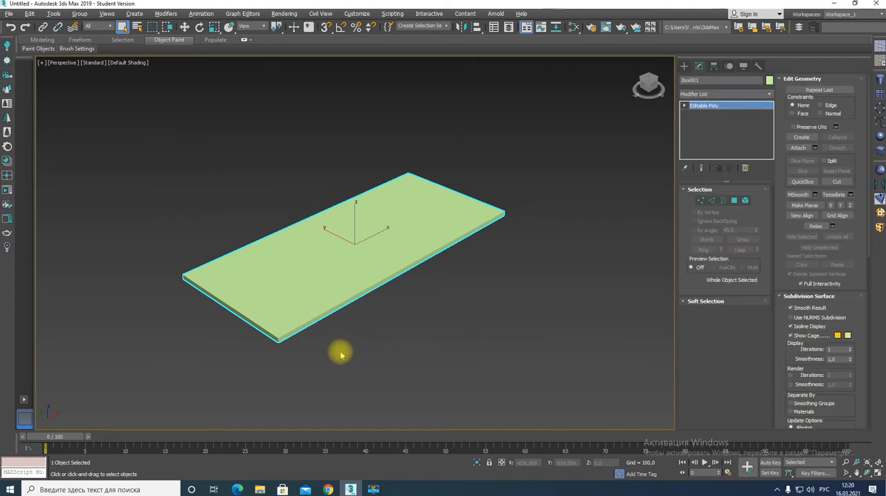
Chamfer the slab's four vertical corner edges by 56.308 with 22 segments to round the corners
key("2")
middle_click_drag(343, 348, 376, 281, "alt")
key("F4")
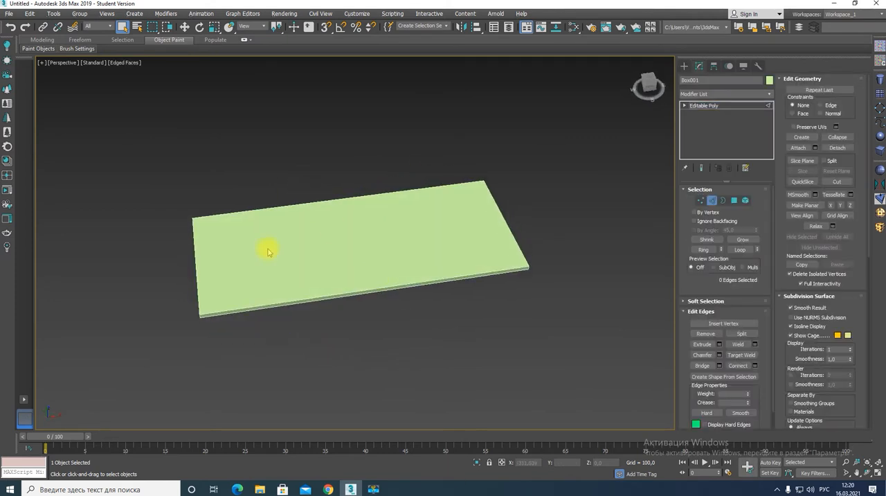
middle_click_drag(269, 251, 392, 243, "alt")
scroll(497, 305, "up", 6)
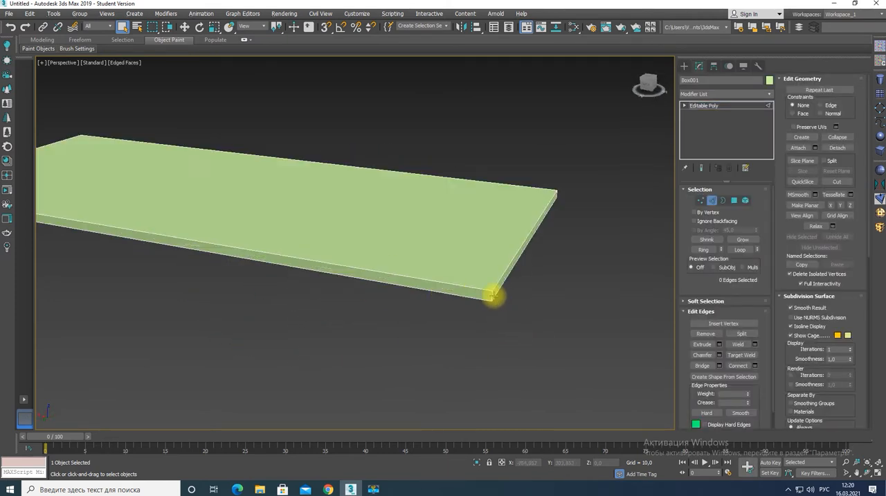
left_click(489, 298)
left_click(719, 354)
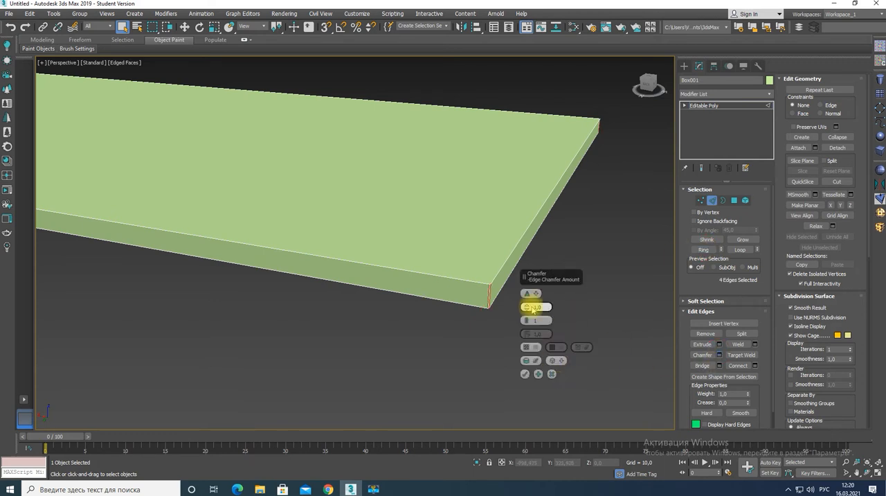
left_click_drag(530, 306, 534, 178)
left_click_drag(524, 312, 526, 279)
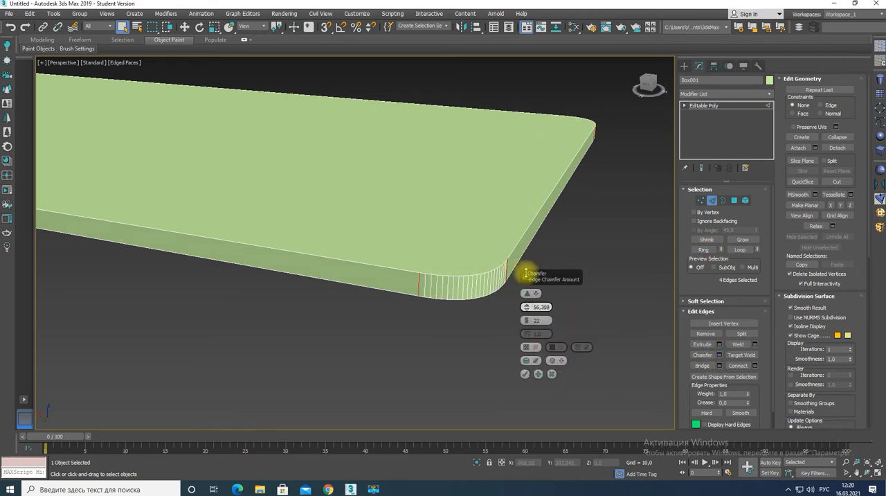
left_click(524, 374)
Connect the slab's long edges with 2 segments and a pinch of 96, placing the new edges near both ends
scroll(408, 391, "down", 3)
scroll(409, 391, "down", 3)
middle_click_drag(407, 388, 359, 354, "alt")
key("w")
left_click_drag(299, 297, 350, 383)
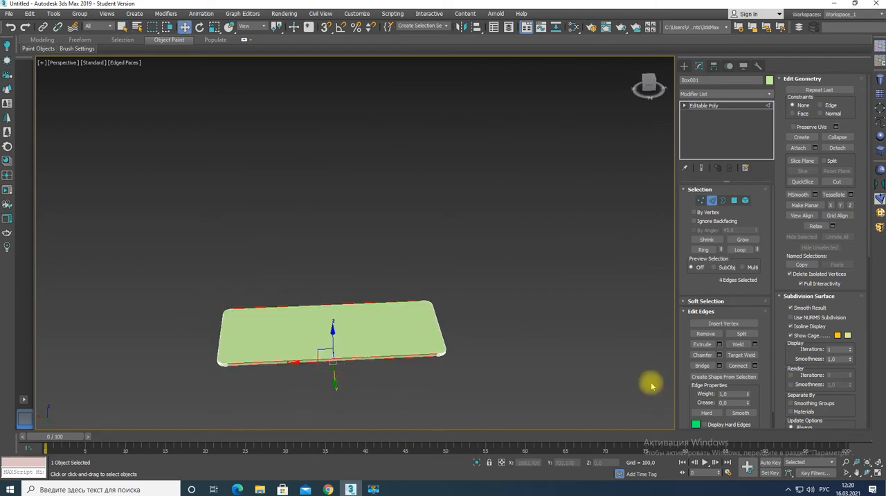
left_click(754, 365)
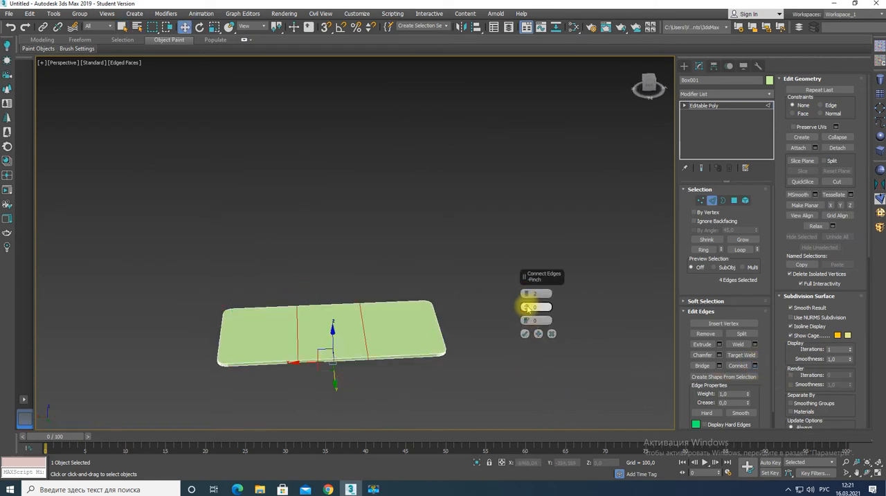
left_click(525, 335)
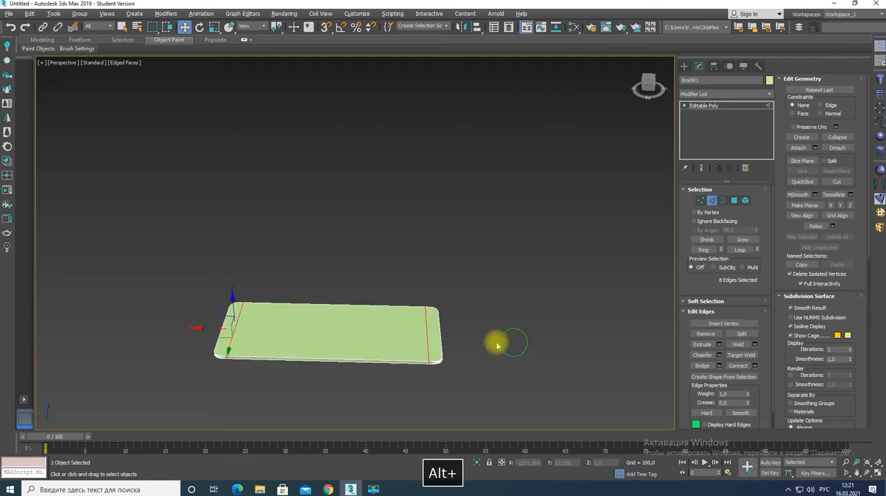
Connect the crosswise edges with 1 segment and move the new lengthwise edges close to one long side, at Y about 252
middle_click_drag(494, 340, 410, 348, "alt")
left_click_drag(348, 413, 348, 413)
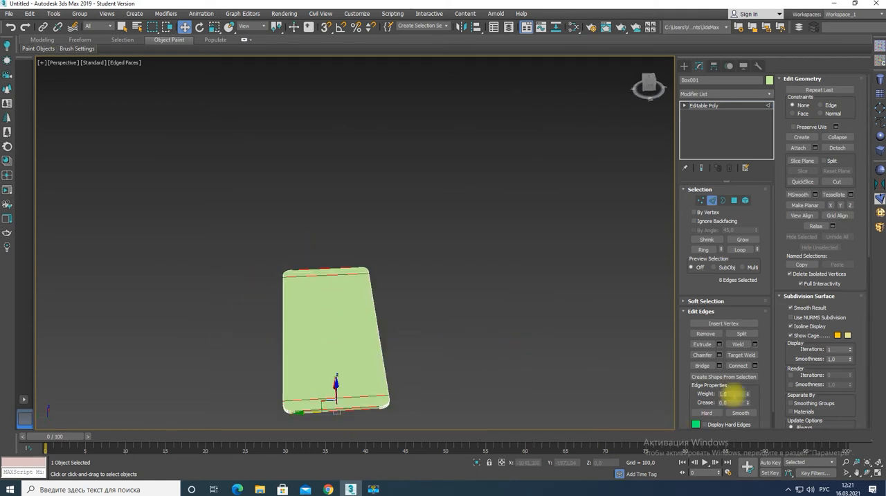
left_click(552, 374)
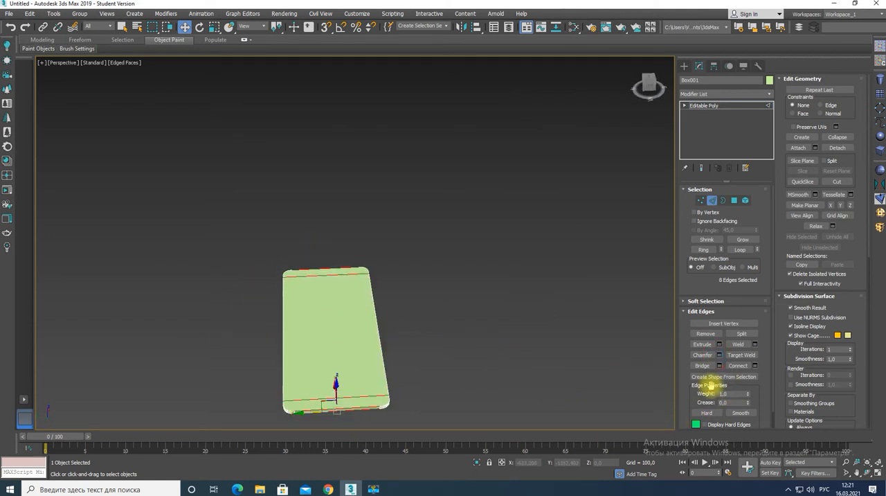
left_click(754, 367)
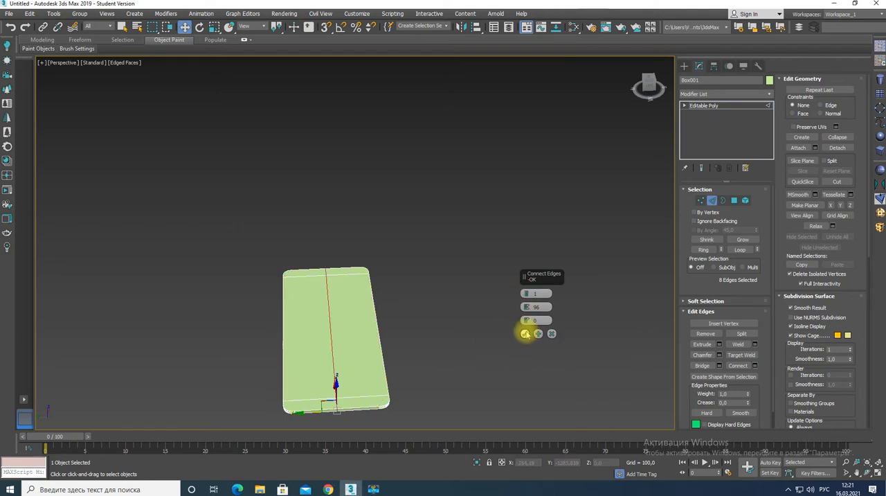
left_click(524, 332)
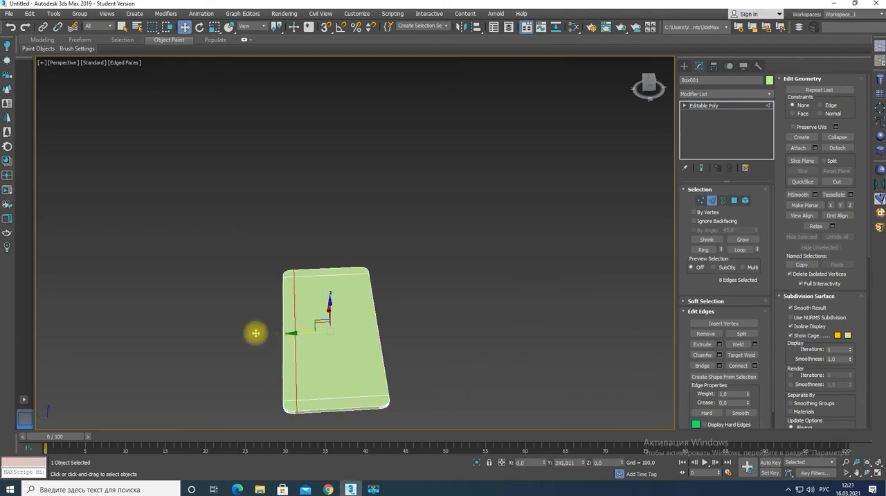
scroll(265, 348, "up", 6)
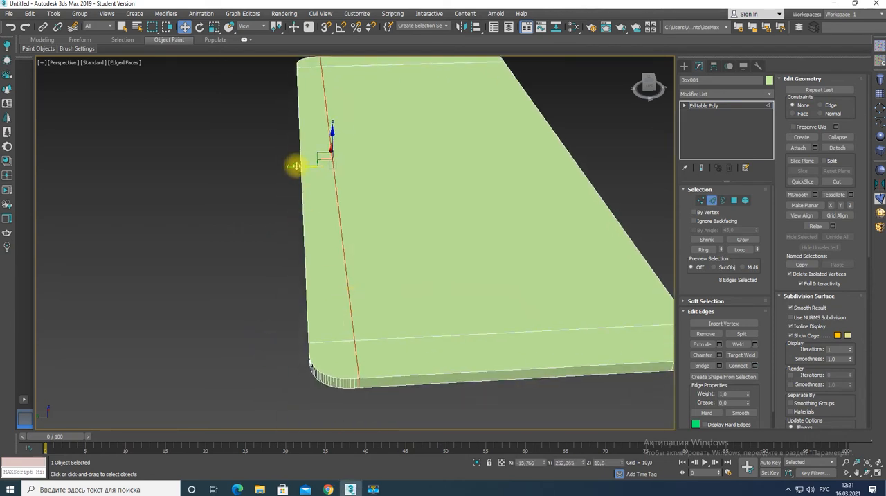
Leave edge editing and change the slab's object colour to light grey
left_click(705, 107)
left_click(770, 81)
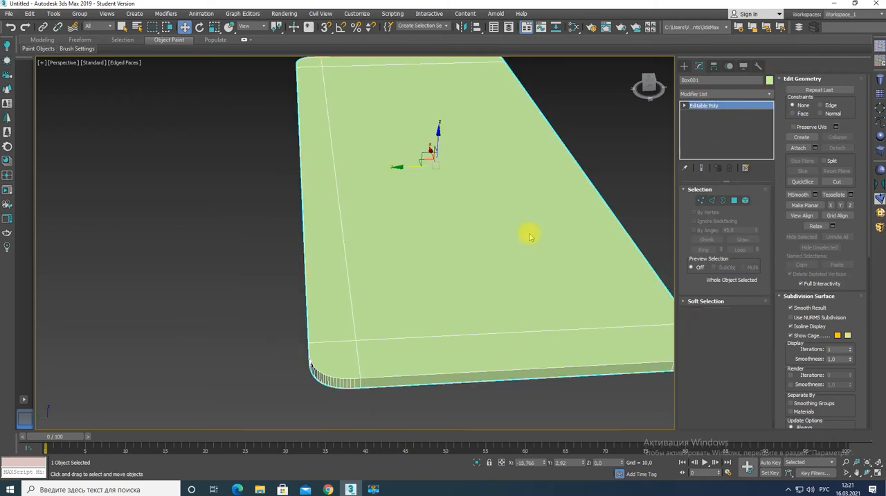
left_click(392, 265)
left_click(482, 297)
Select the ring of vertical side edges and connect them with 1 segment around the slab at mid-thickness
middle_click_drag(315, 277, 398, 268, "alt")
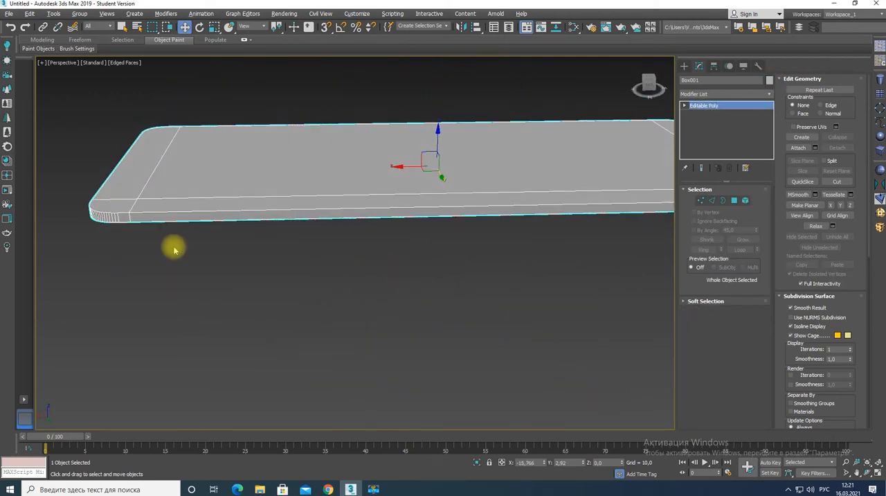
key("2")
left_click(130, 217)
left_click(704, 248)
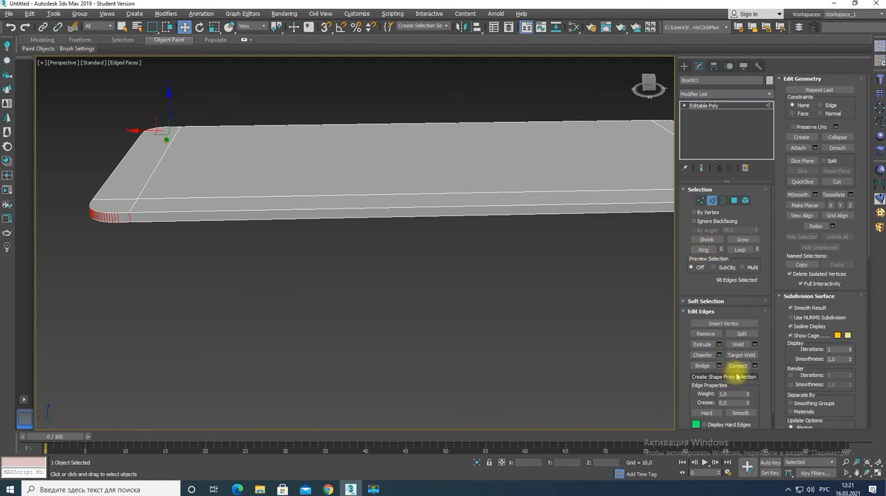
left_click(755, 365)
left_click(525, 334)
Delete the upper half of the long side face and detach the adjoining narrow top strip polygon as an element
key("4")
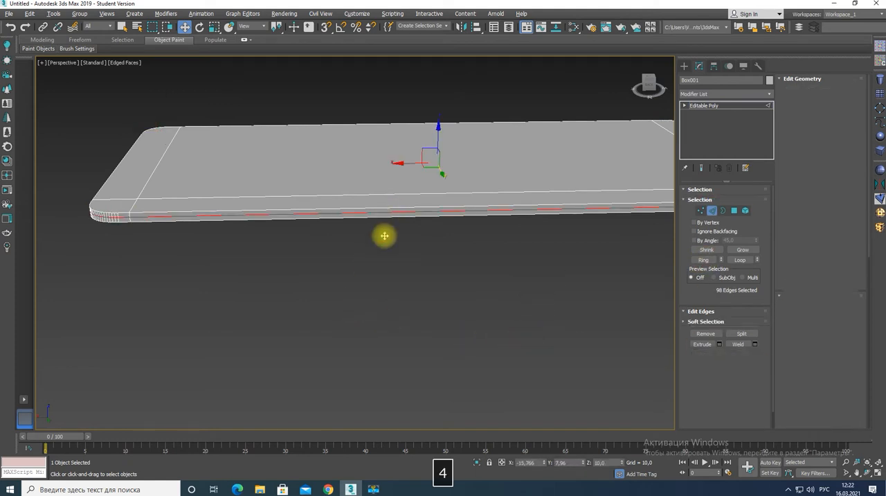
key("Delete")
left_click(374, 200)
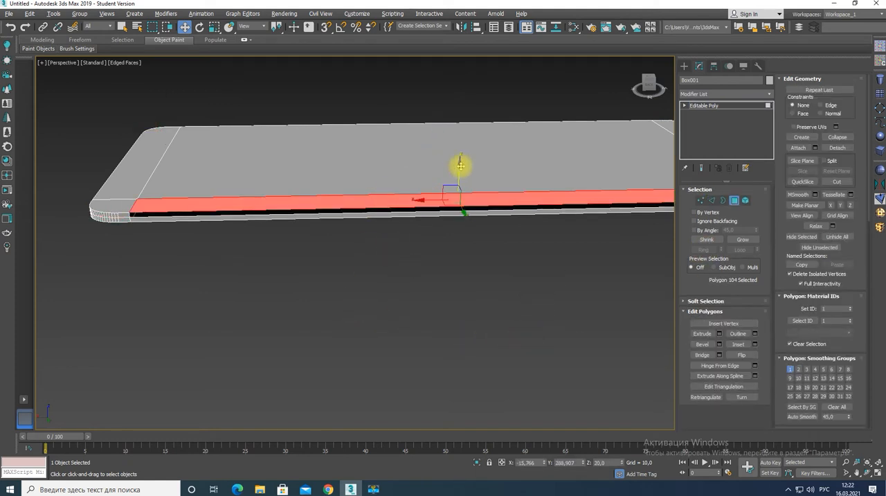
left_click_drag(460, 166, 460, 170)
key("ctrl+z")
left_click(839, 148)
left_click(407, 258)
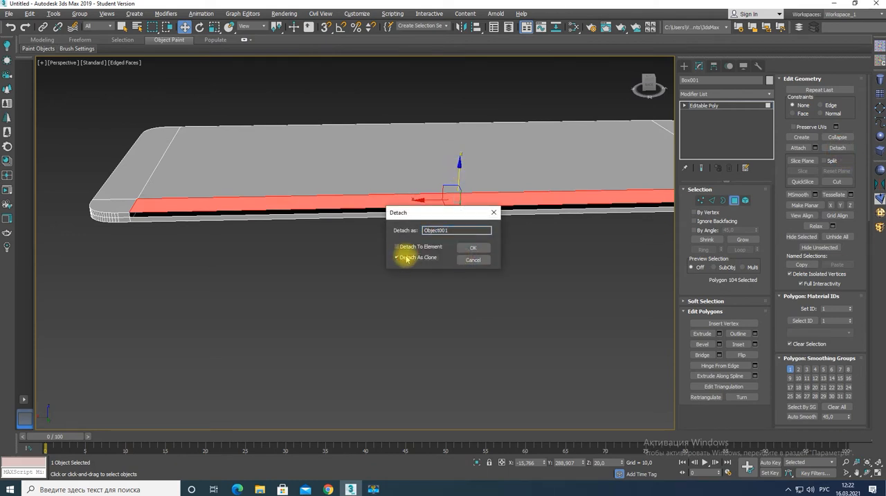
key("Return")
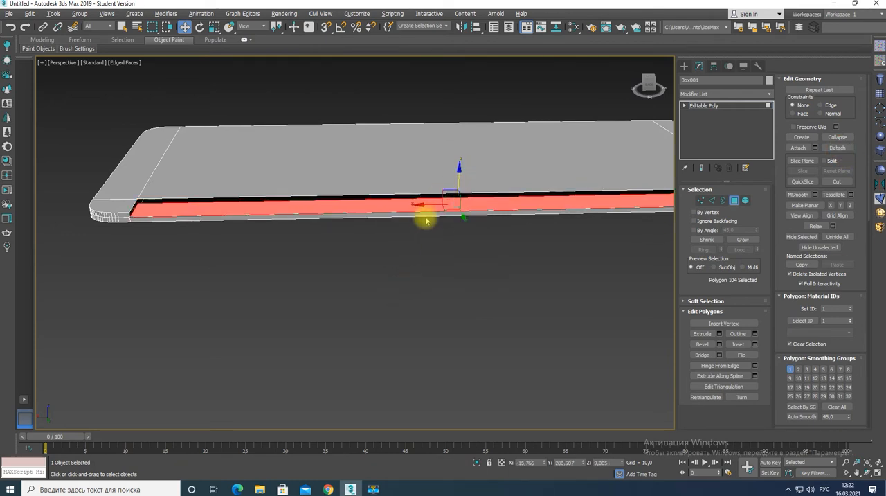
Lower the detached strip to the slab's mid-thickness line, at Z about 10, aligning it in the Front view
key("alt+w")
key("alt+w")
scroll(300, 242, "up", 5)
middle_click_drag(300, 241, 424, 301)
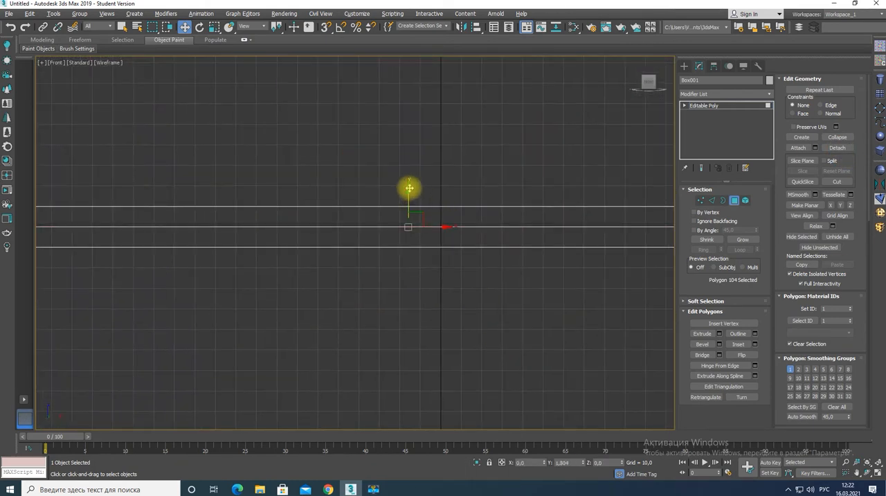
key("alt+w")
key("alt+w")
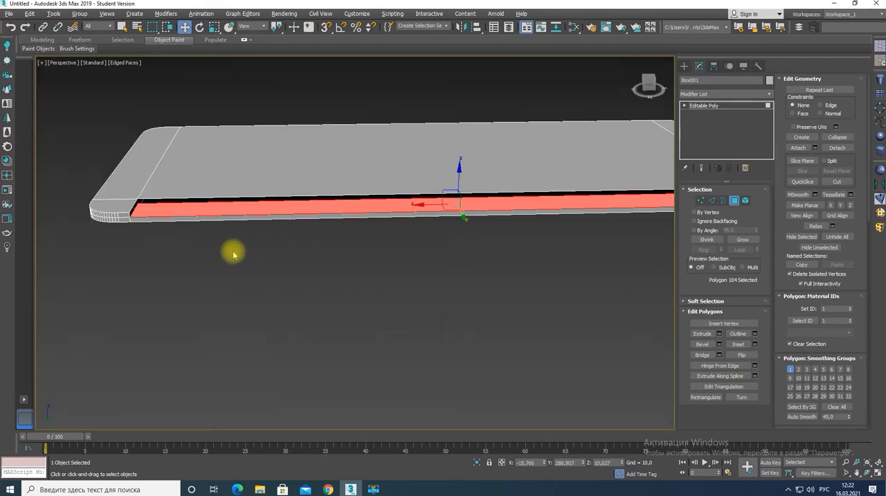
Bridge the open edges at one end and along the inner long side of the lowered strip
key("2")
middle_click_drag(248, 233, 267, 238, "alt")
scroll(173, 200, "up", 3)
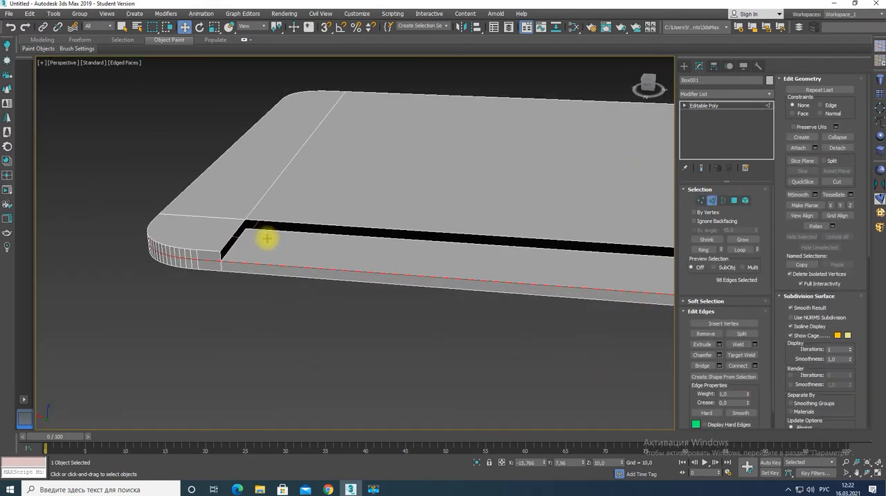
left_click(236, 242)
left_click(433, 231, "ctrl")
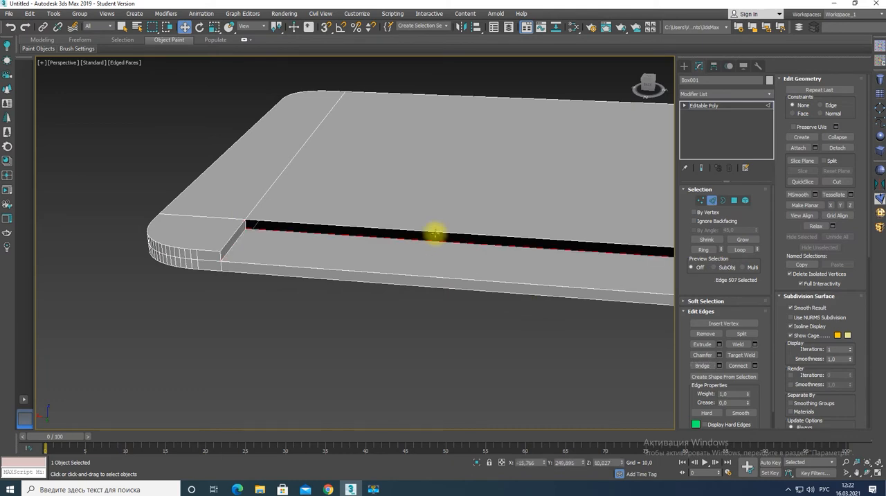
left_click(704, 364)
Bridge the open edges at the opposite end of the recess to close its end wall
middle_click_drag(450, 271, 218, 250)
middle_click_drag(554, 277, 243, 281)
middle_click_drag(568, 312, 644, 313, "alt")
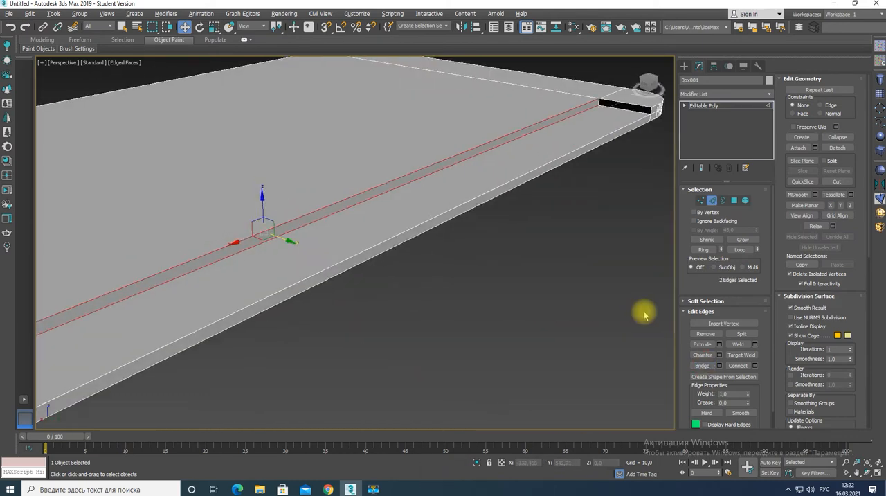
middle_click_drag(644, 180, 513, 289)
left_click(450, 263)
left_click(463, 260, "ctrl")
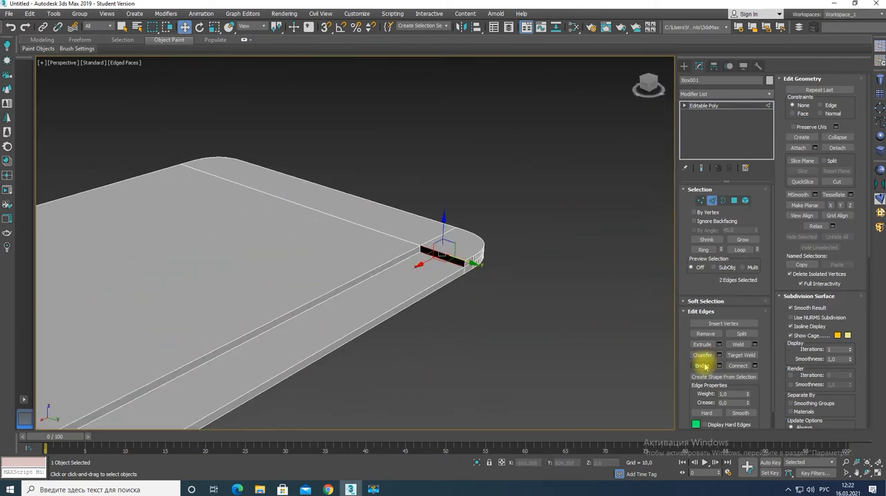
Weld the overlapping vertices at the outer corners of the recess
key("1")
scroll(464, 275, "up", 5)
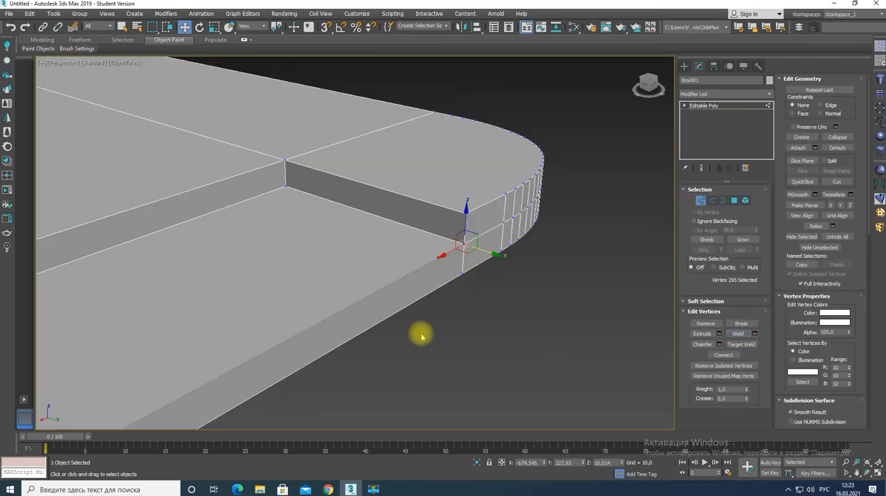
scroll(421, 336, "down", 6)
middle_click_drag(295, 369, 455, 354, "alt")
scroll(329, 336, "up", 6)
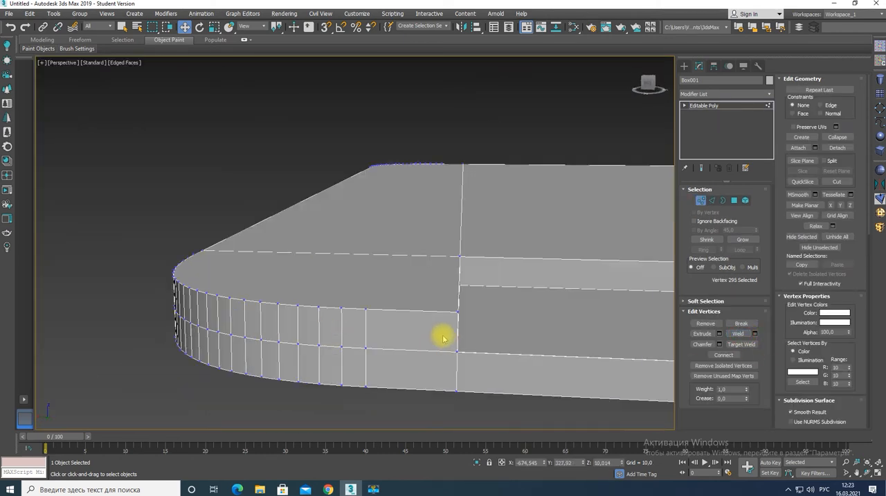
scroll(520, 332, "down", 3)
Add a Chamfer modifier to the whole slab and set its tension to 0.76
left_click(704, 105)
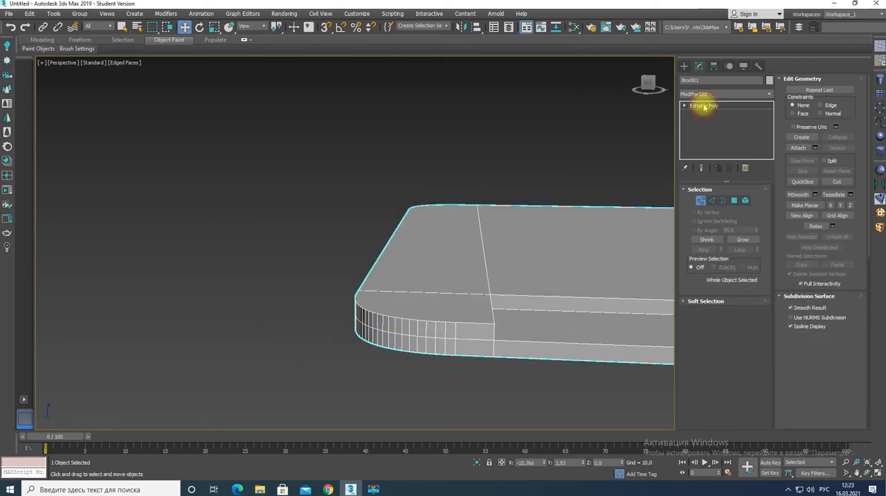
left_click(708, 93)
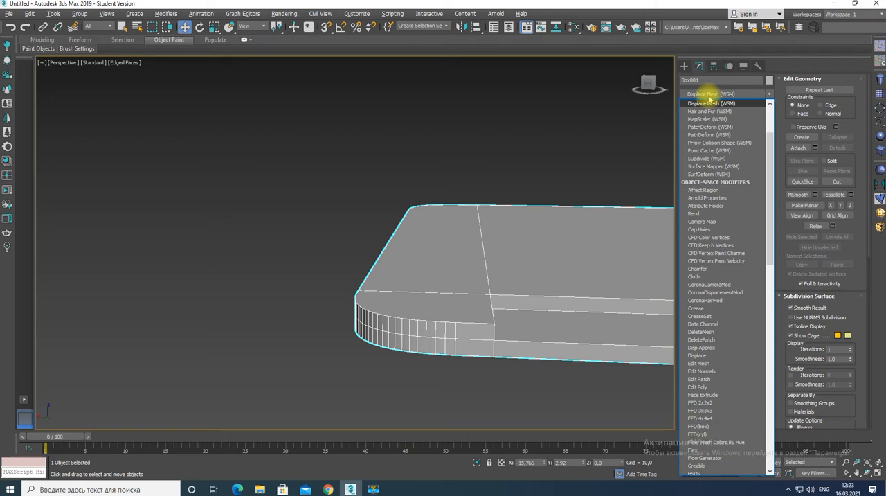
type("ch")
key("Return")
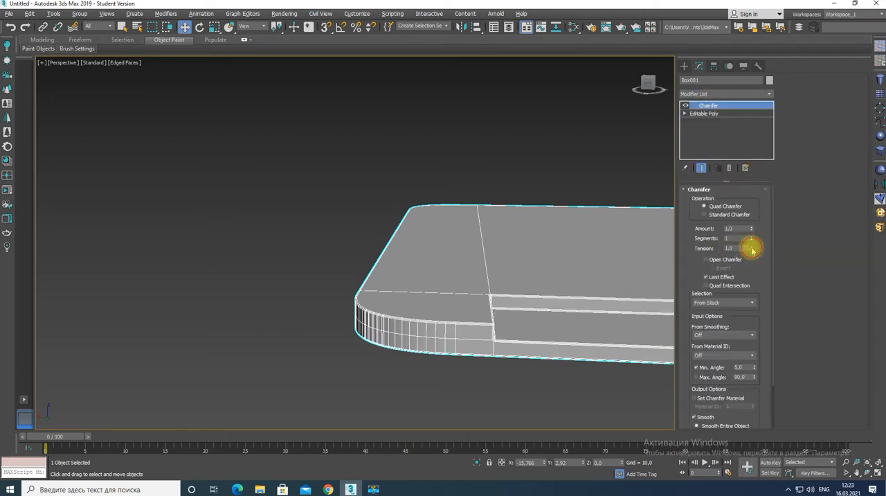
left_click_drag(752, 248, 752, 259)
Set the Chamfer modifier to 3 segments and an amount of 1.889
middle_click_drag(534, 325, 442, 279, "alt")
scroll(448, 278, "up", 4)
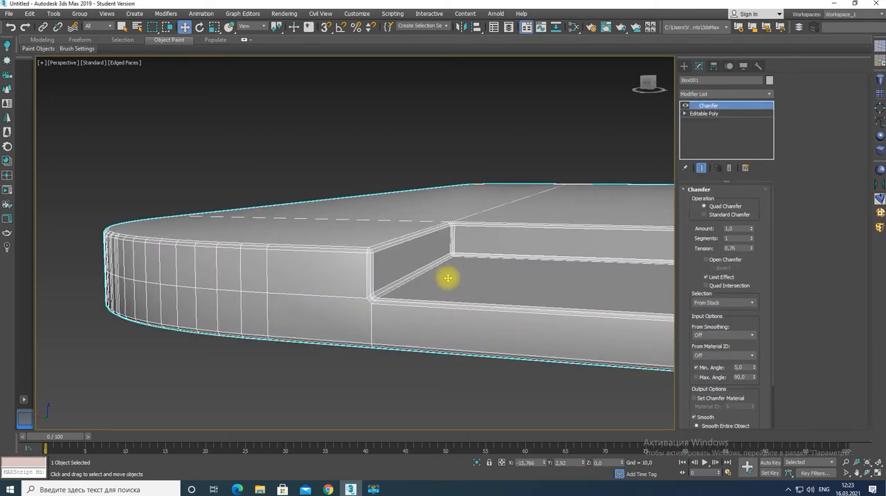
double_click(752, 236)
left_click_drag(752, 229, 747, 189)
scroll(317, 267, "down", 4)
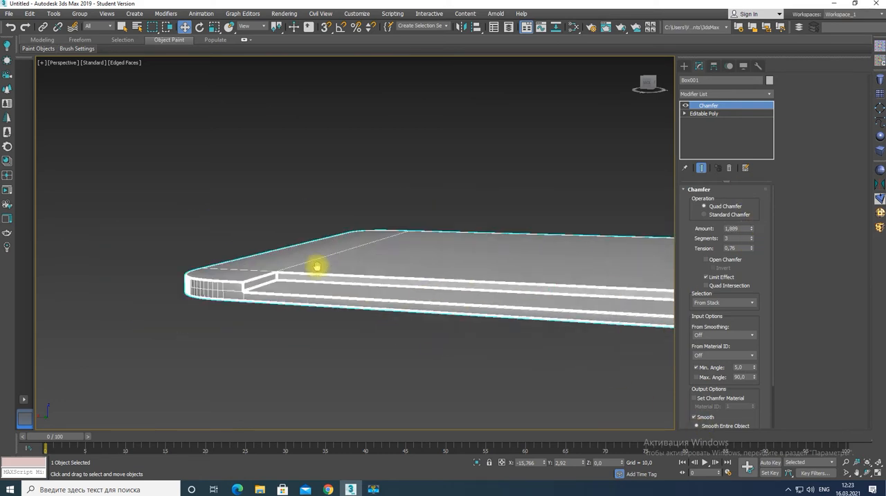
Narrow the recess by moving its inner boundary vertices along Y toward the slab's long outer edge, at the Editable Poly level in Top view
middle_click_drag(317, 267, 449, 309, "alt")
scroll(351, 276, "down", 4)
right_click(377, 282)
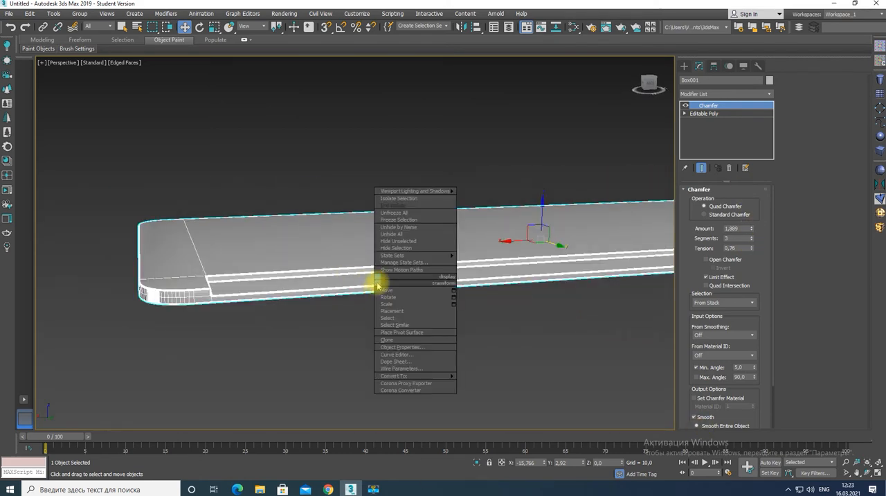
left_click(547, 333)
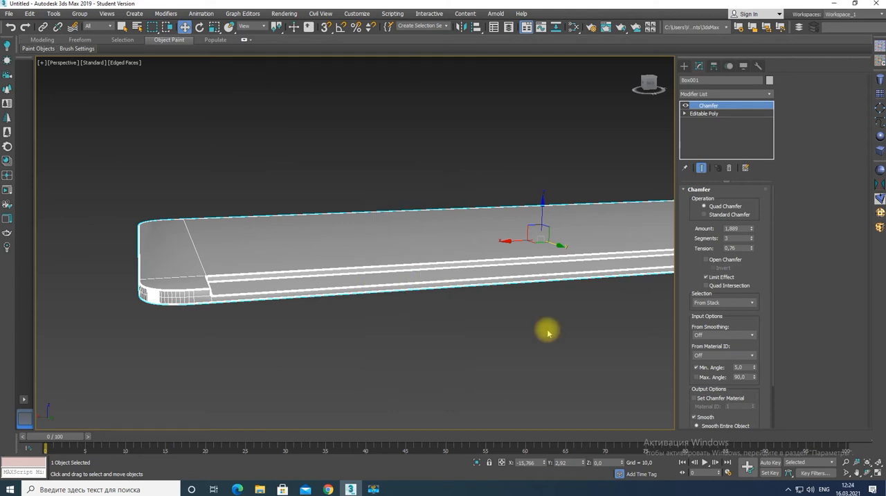
left_click(701, 122)
key("alt+w")
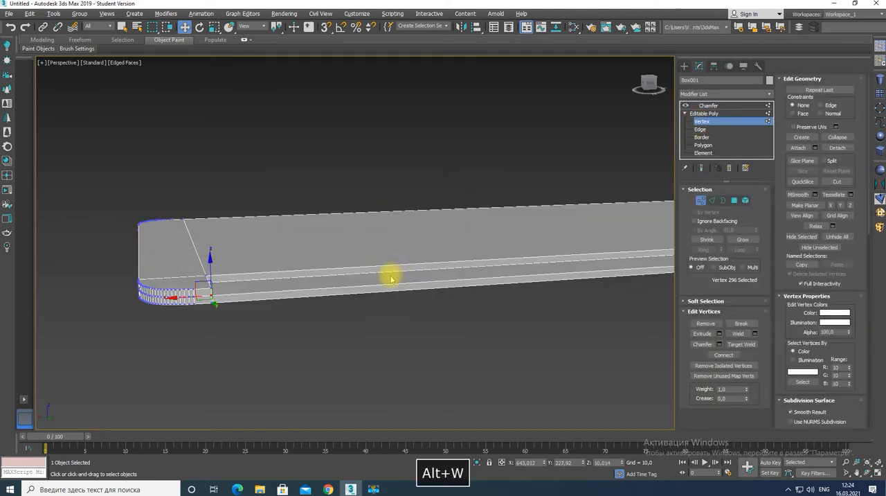
key("alt+w")
left_click_drag(103, 142, 395, 171)
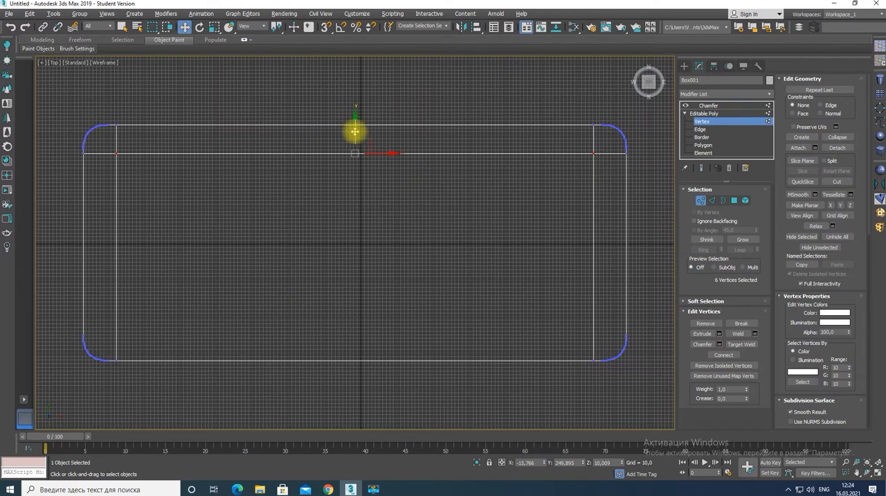
mouse_move(354, 132)
left_mouse_down()
mouse_move(356, 118)
mouse_move(355, 140)
left_mouse_up()
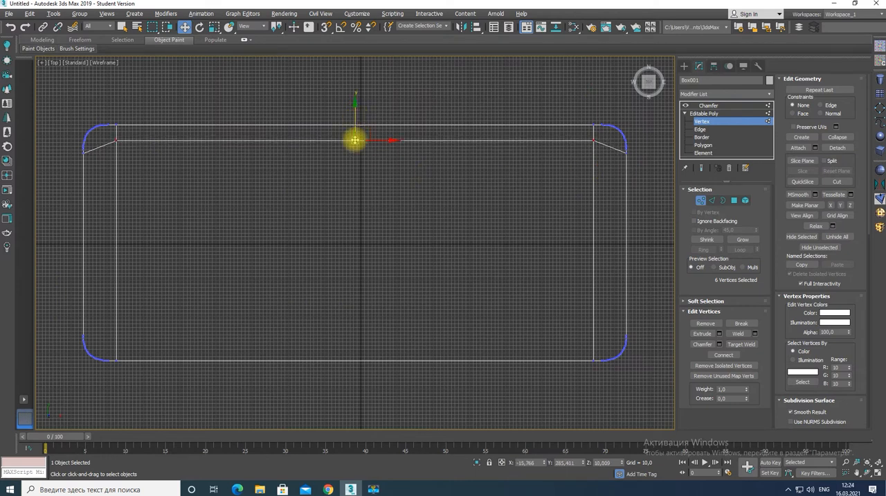
Return to the slab's Chamfer modifier and convert the whole object to Editable Poly
key("alt+w")
key("alt+w")
middle_click_drag(414, 322, 437, 291, "alt")
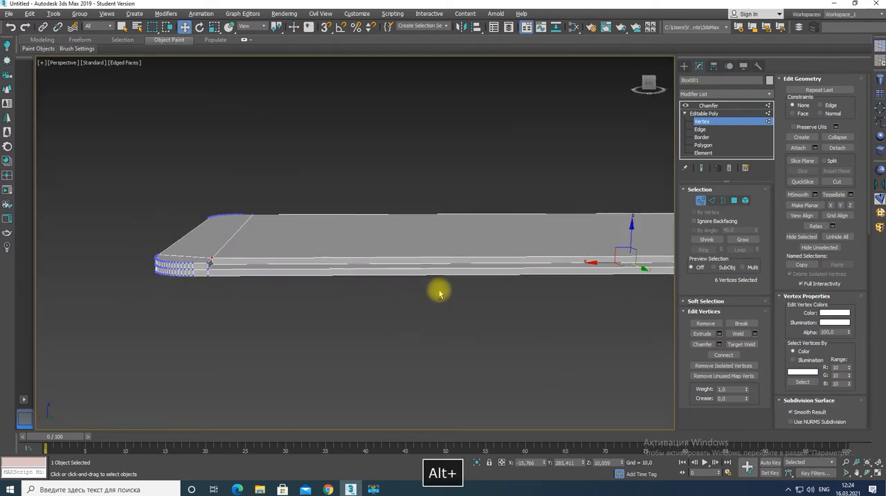
left_click(709, 106)
scroll(330, 289, "up", 5)
right_click(330, 286)
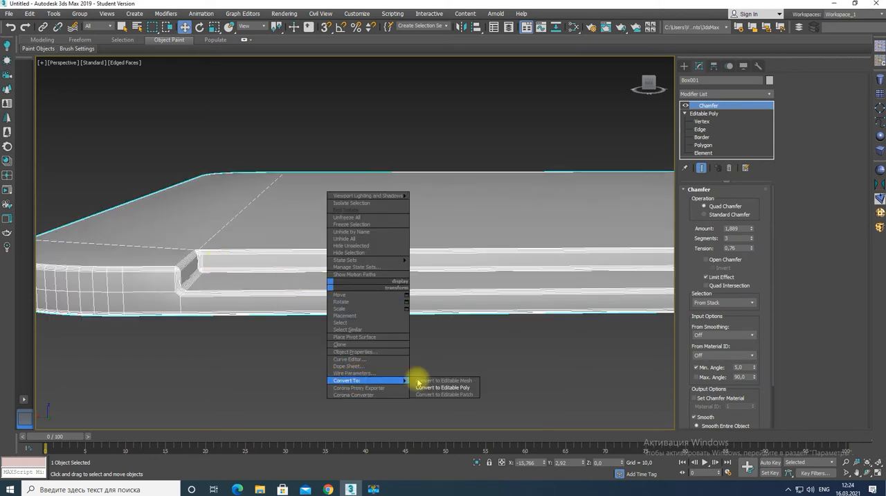
left_click(420, 387)
Detach the recess's long floor polygon as a separate object, with Detach To Element off
scroll(326, 301, "down", 5)
middle_click_drag(326, 301, 336, 330, "alt")
scroll(322, 340, "up", 8)
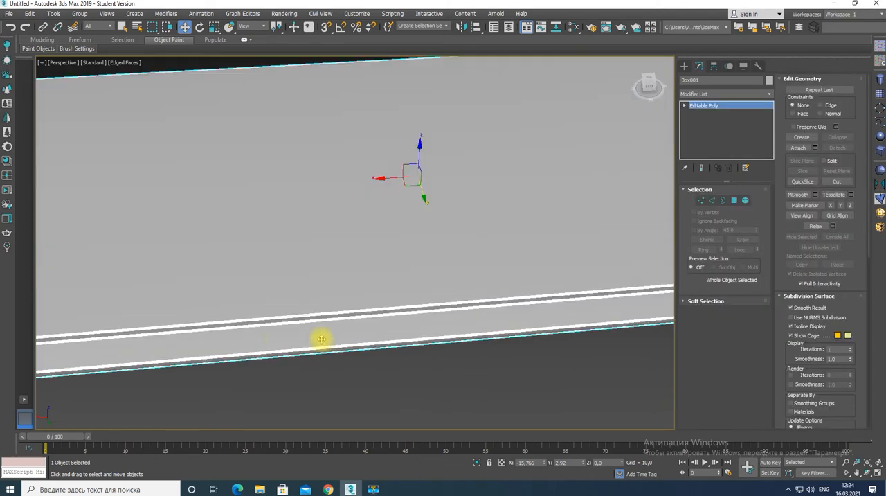
key("4")
left_click(277, 339)
left_click(837, 147)
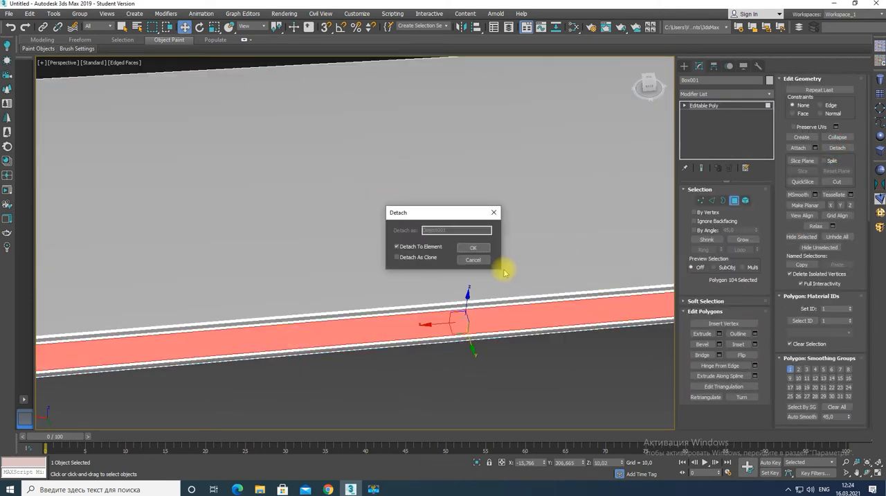
left_click(397, 247)
left_click(475, 249)
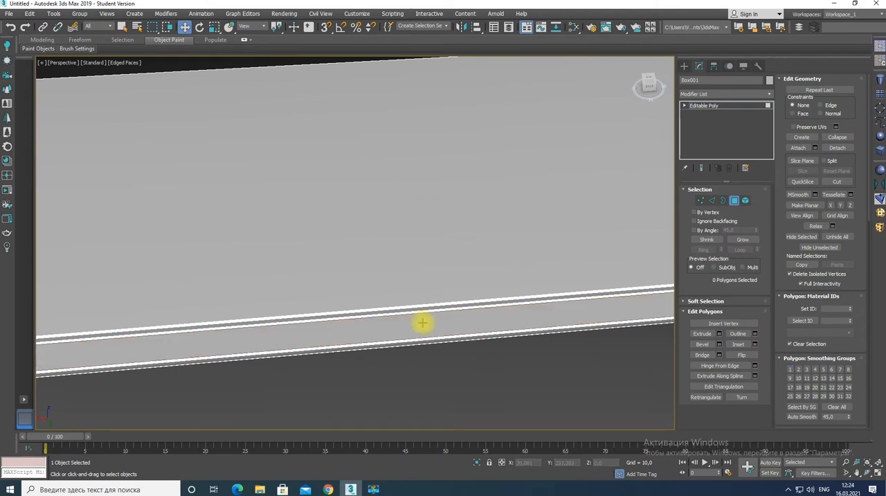
Connect the detached strip's two long edges with a crosswise edge at the middle and delete the negative-X half
left_click(416, 325)
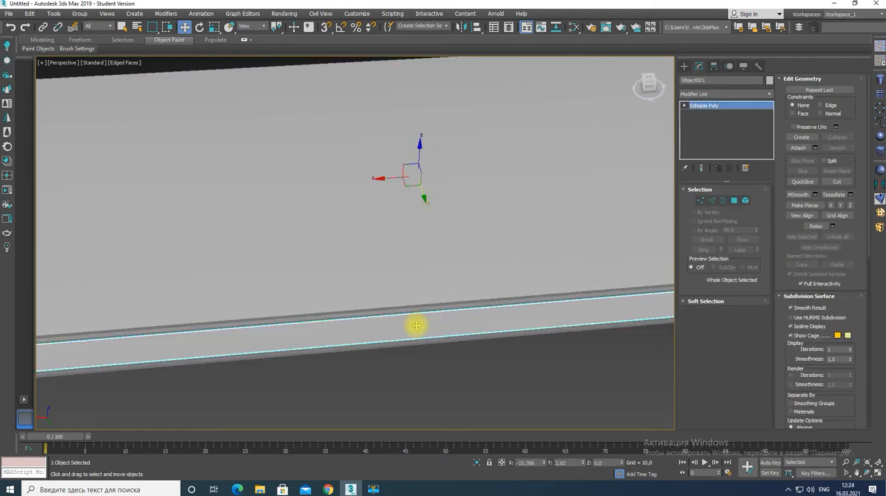
key("2")
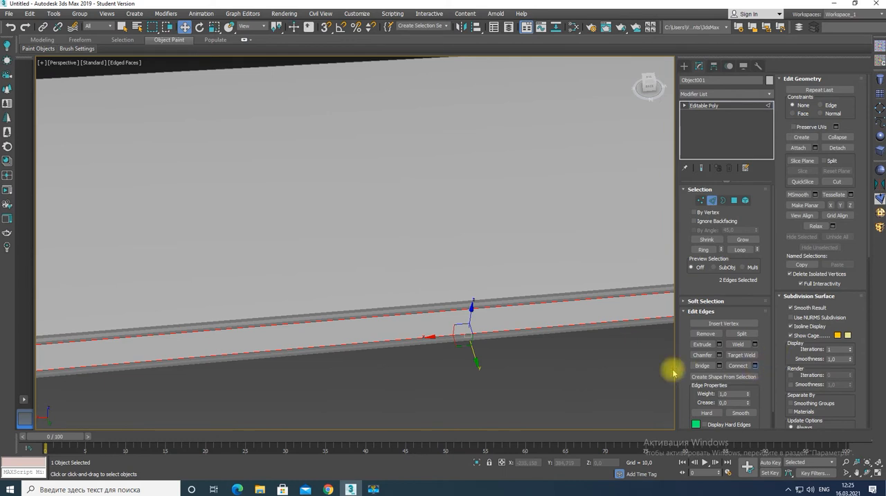
left_click(754, 366)
left_click(523, 336)
key("4")
left_click(533, 324)
key("Delete")
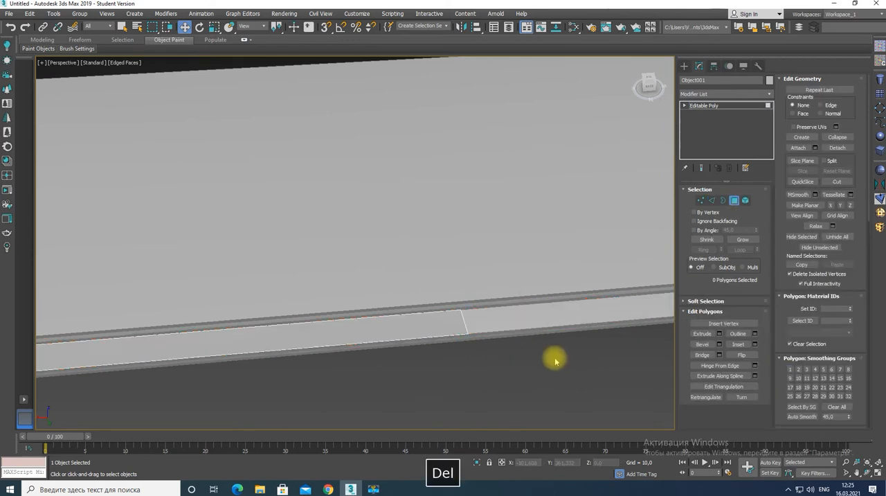
Move the remaining half strip's inner long edge toward the slab's outer side, narrowing the strip to about half its width
left_click(376, 349)
key("2")
left_click_drag(174, 338, 174, 389)
key("4")
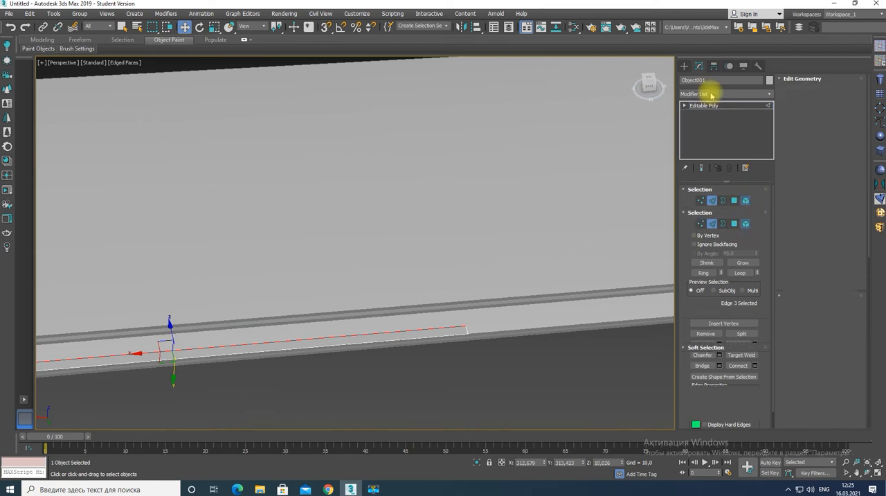
Thicken the narrow strip into a bar with a Shell modifier of outer amount 10 and convert it to Editable Poly
left_click(710, 94)
key("x")
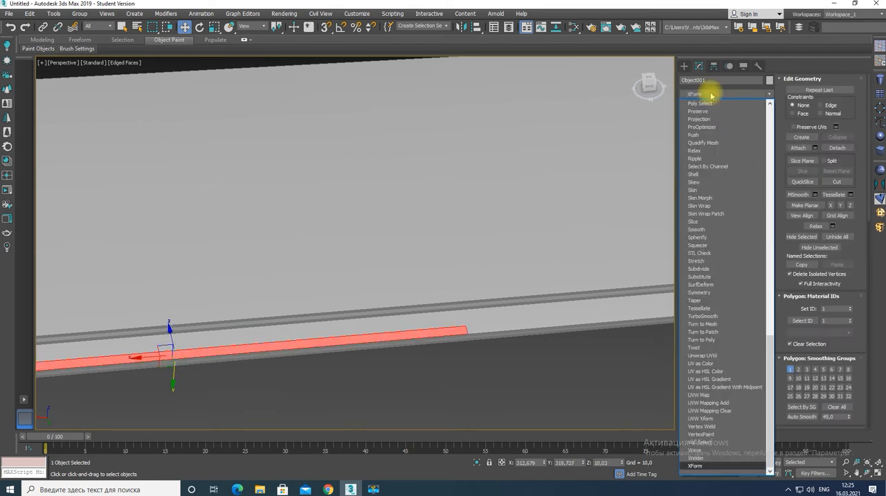
key("s")
key("h")
key("Return")
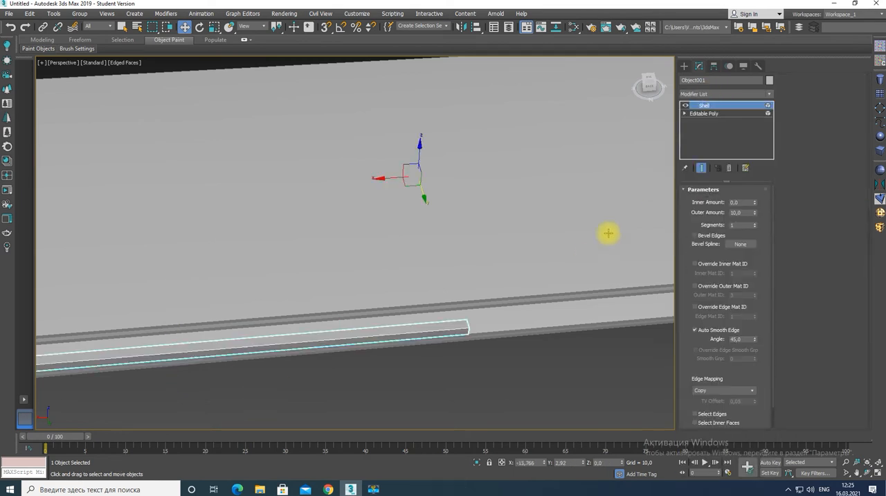
right_click(419, 333)
mouse_move(457, 427)
left_click(530, 435)
left_click(709, 94)
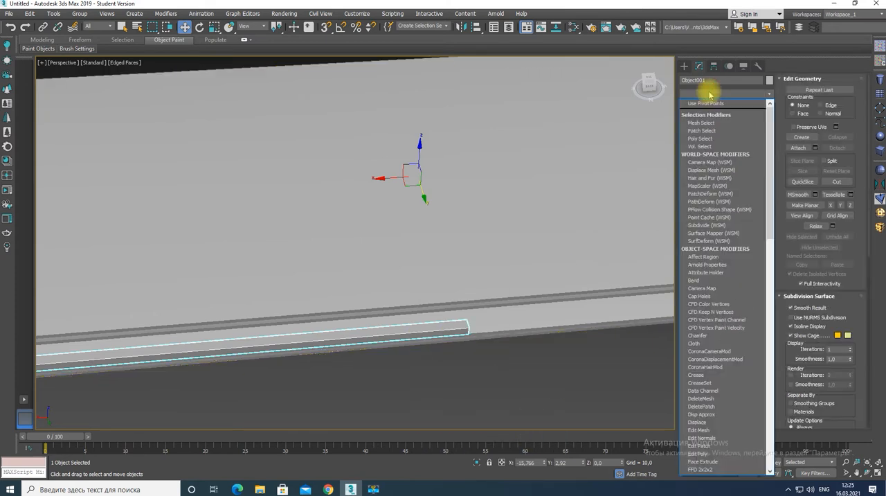
key("Return")
key("ctrl+z")
Chamfer the bar's four vertical corner edges with an amount of 5.871 and 10 segments
key("2")
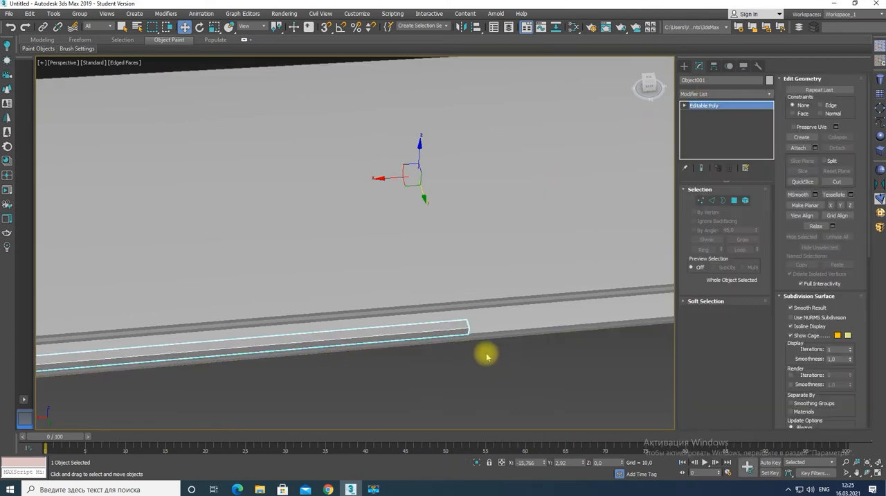
scroll(467, 333, "up", 5)
left_click(470, 332)
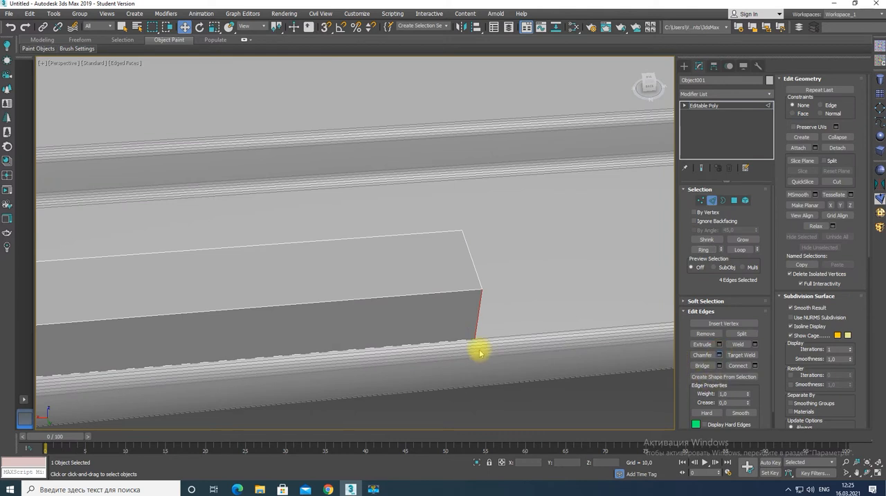
key("ctrl+shift+c")
left_click_drag(528, 307, 448, 299)
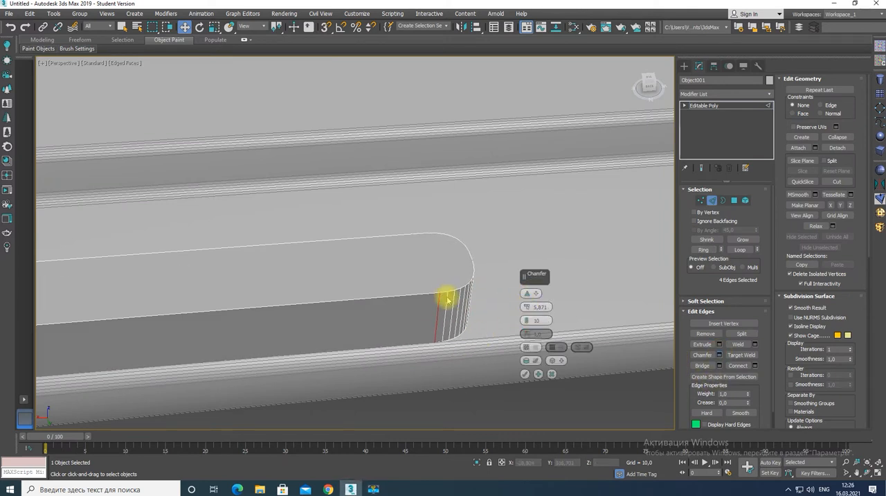
left_click(523, 373)
Add a Chamfer modifier to the bar with amount 1.04, 12 segments and tension 0.62, and collapse it to Editable Poly
scroll(402, 336, "down", 3)
left_click(714, 94)
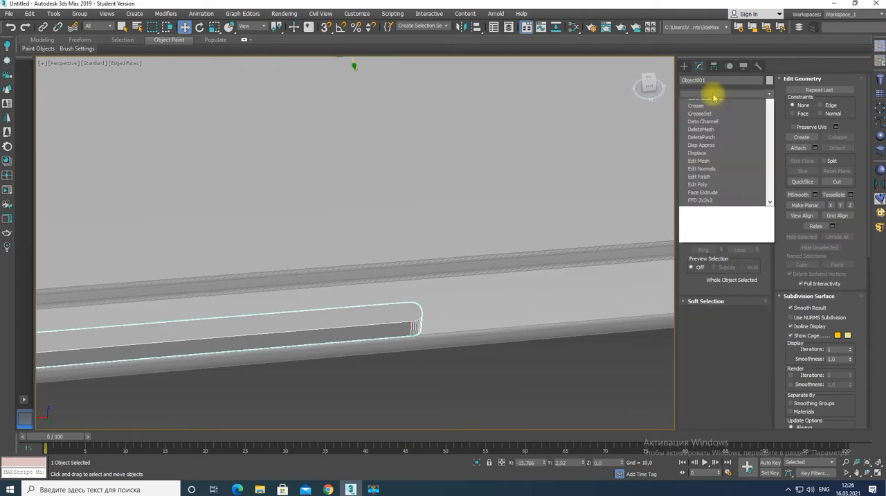
scroll(717, 95, "down", 5)
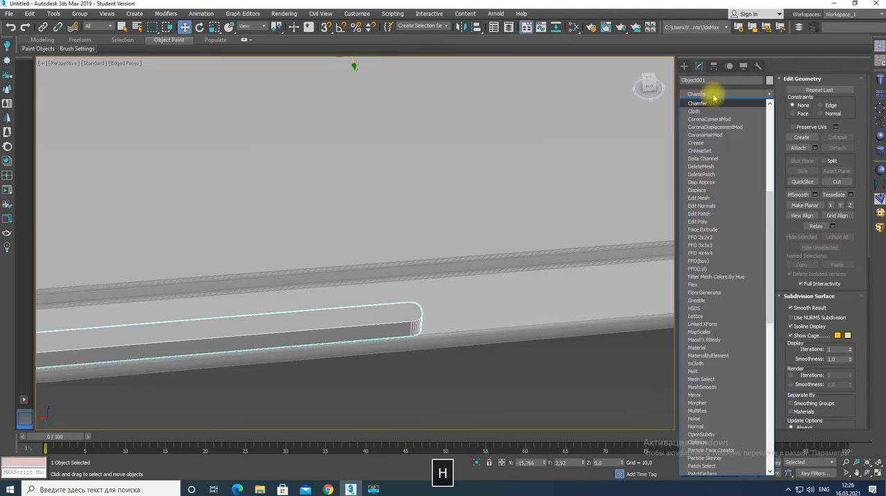
left_click(698, 268)
scroll(415, 315, "up", 4)
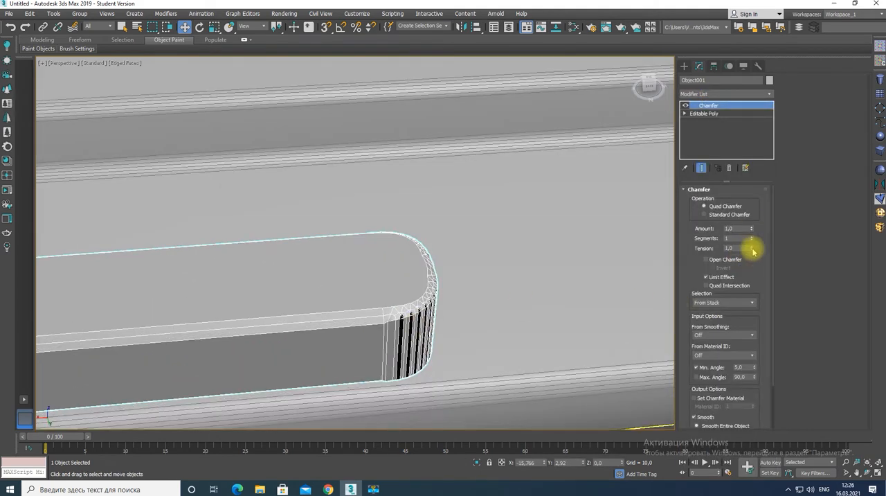
left_click_drag(754, 251, 752, 232)
scroll(321, 296, "down", 5)
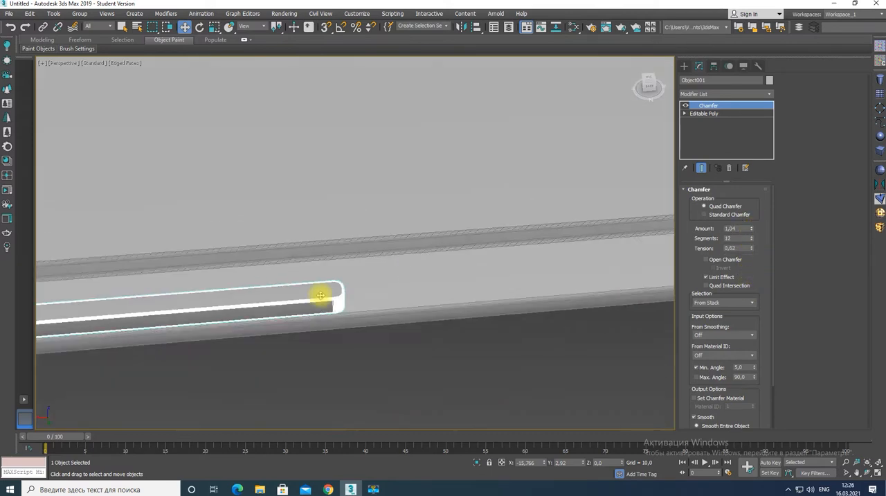
right_click(321, 295)
mouse_move(380, 394)
left_click(422, 394)
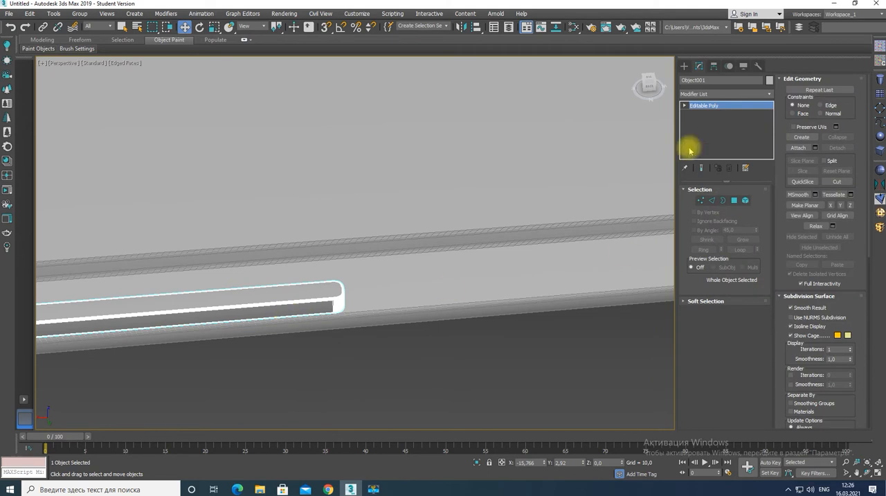
key("1")
scroll(365, 284, "down", 6)
left_click(684, 66)
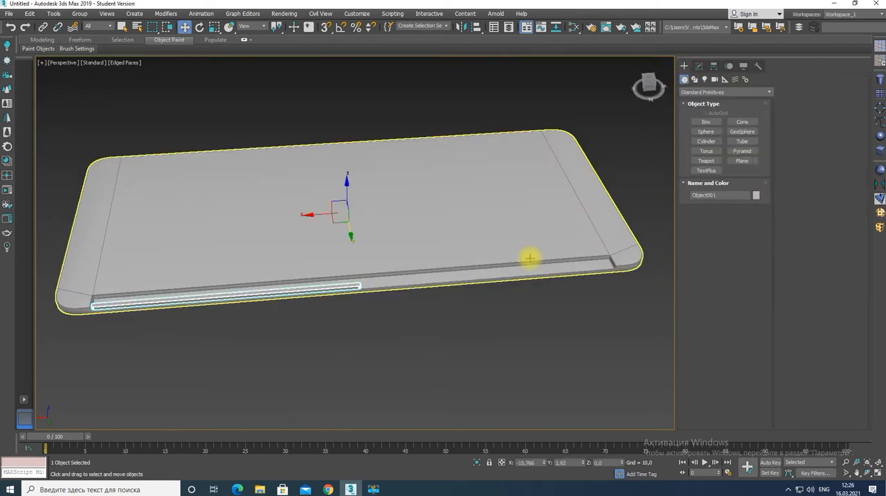
left_click_drag(353, 241, 351, 258)
key("ctrl+z")
Place the bar's pivot at its outer end, next to the recess's end wall, with pivotPlacer
left_click(880, 60)
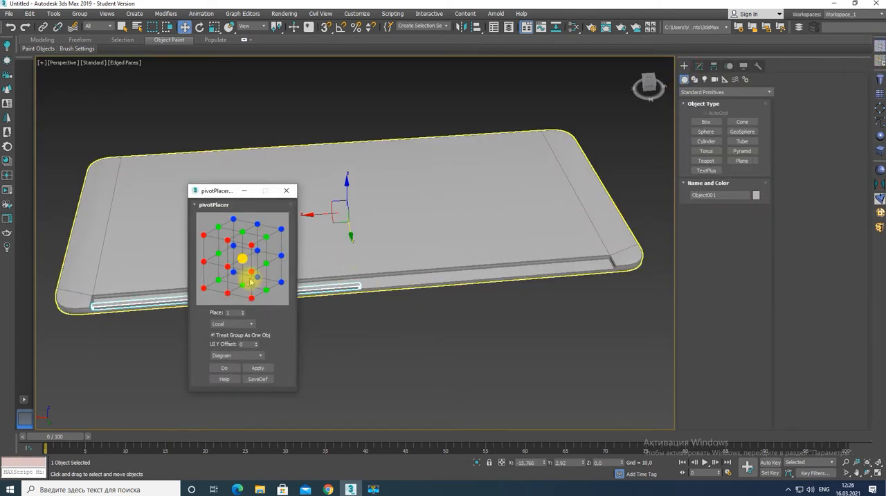
left_click(219, 281)
left_click(224, 372)
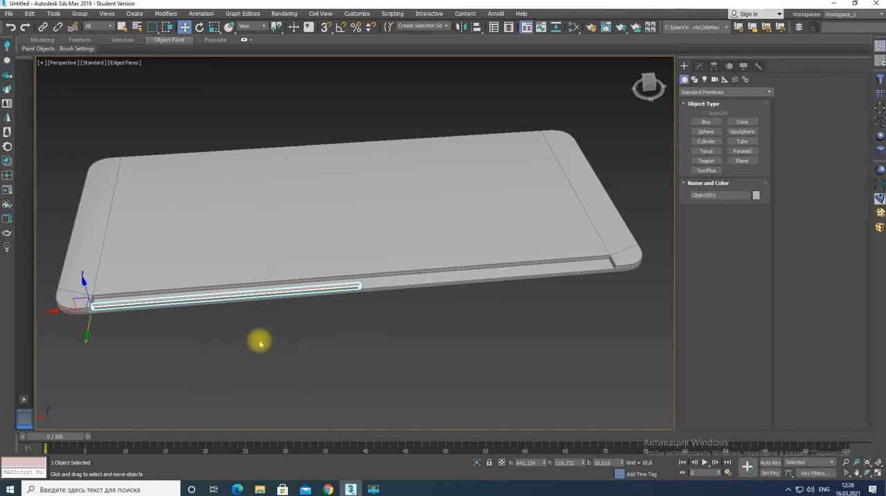
Mirror the bar about the X axis as a copy with zero offset
key("e")
key("w")
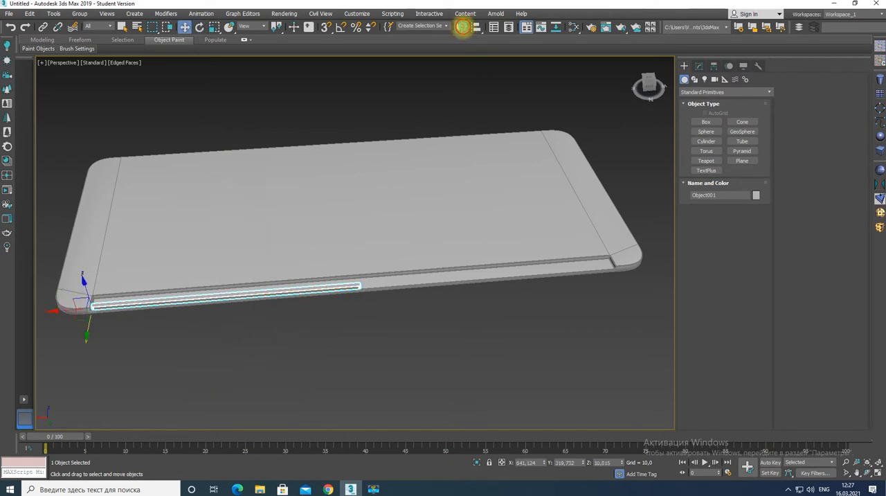
left_click(461, 26)
left_click_drag(436, 157, 569, 189)
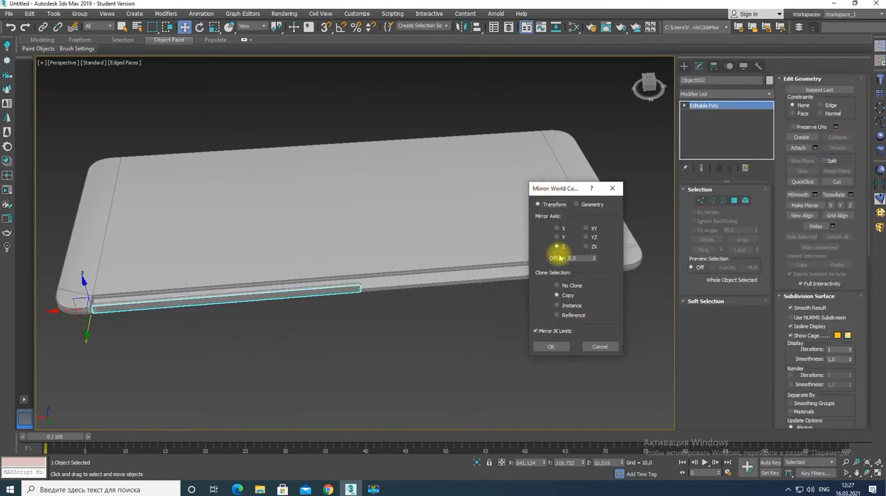
left_click(558, 228)
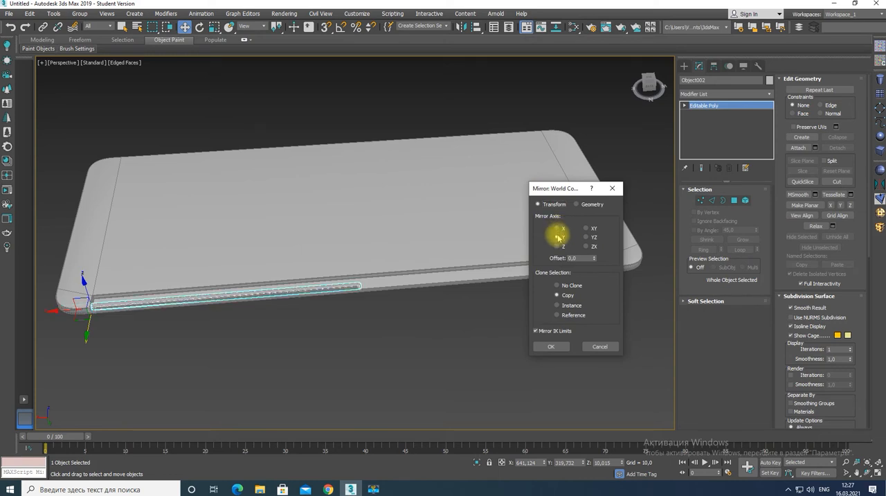
left_click(552, 346)
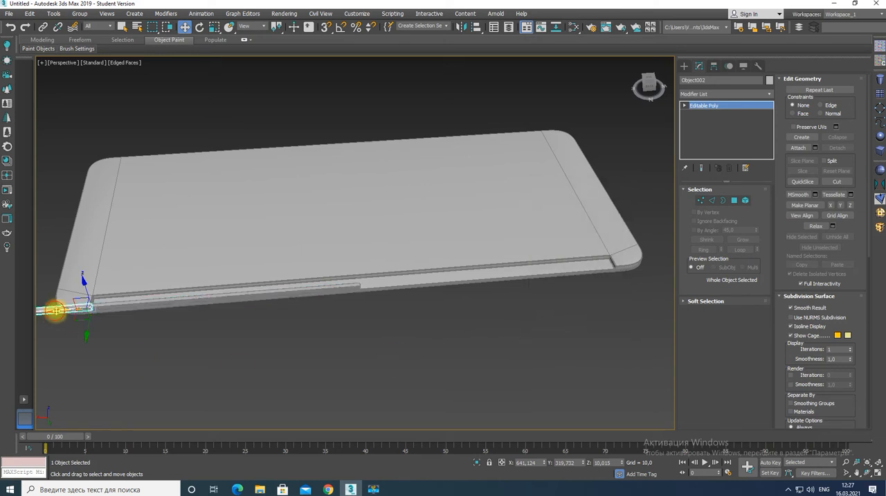
Move the mirrored bar along X to the opposite end of the recess, aligning its end with the recess wall in Front view
left_click_drag(54, 310, 559, 294)
key("alt+w")
key("alt+w")
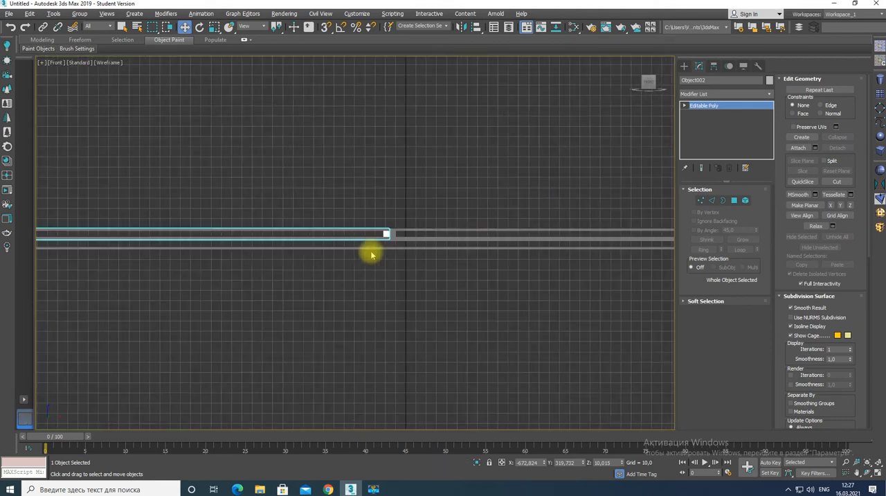
scroll(261, 267, "up", 4)
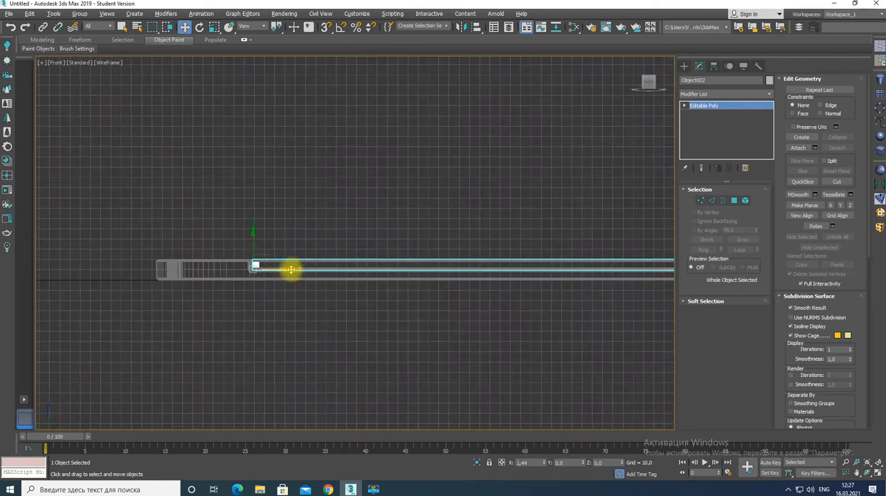
key("alt+w")
scroll(477, 360, "up", 5)
key("alt+w")
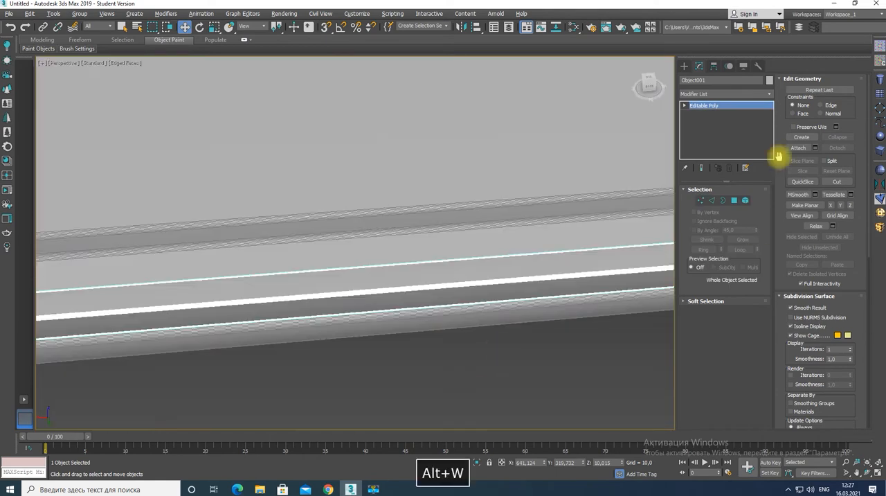
Undo the mirrored copy of the bar, leaving only the original bar in the recess
key("1")
scroll(390, 322, "down", 5)
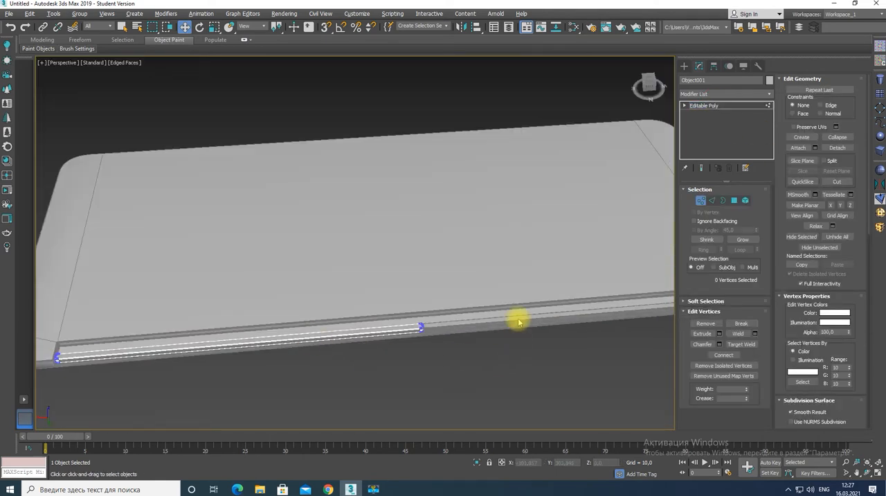
scroll(439, 339, "up", 4)
left_click(704, 107)
scroll(427, 302, "down", 3)
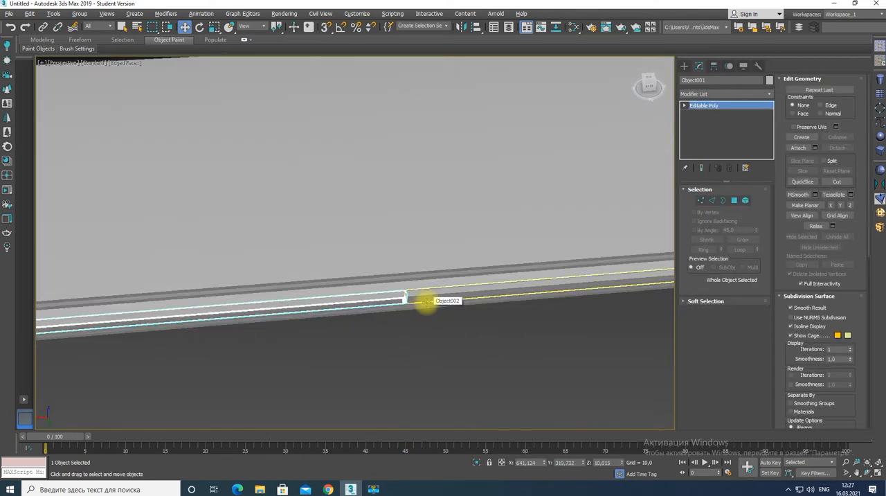
scroll(425, 302, "down", 4)
key("ctrl+z")
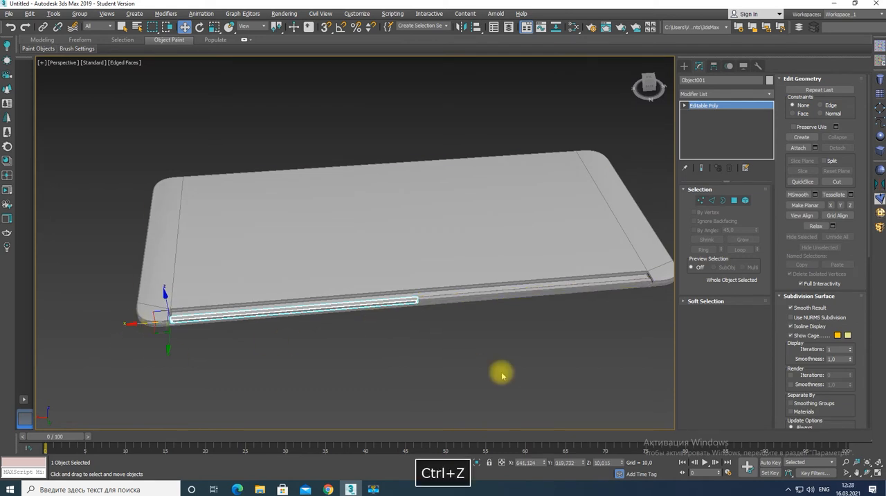
Shorten the bar slightly at its inner end using FFD 4x4x4 control points, and collapse it to Editable Poly
key("1")
left_click_drag(397, 282, 434, 328)
right_click(323, 306)
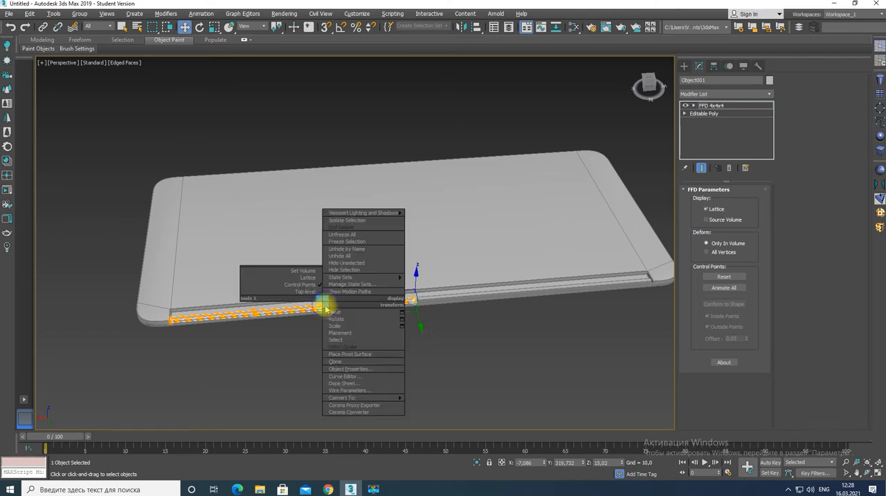
mouse_move(374, 398)
left_click(415, 398)
left_click(485, 299)
Mirror the shortened bar along X as a copy and move the copy to the opposite end of the recess
left_click(376, 306)
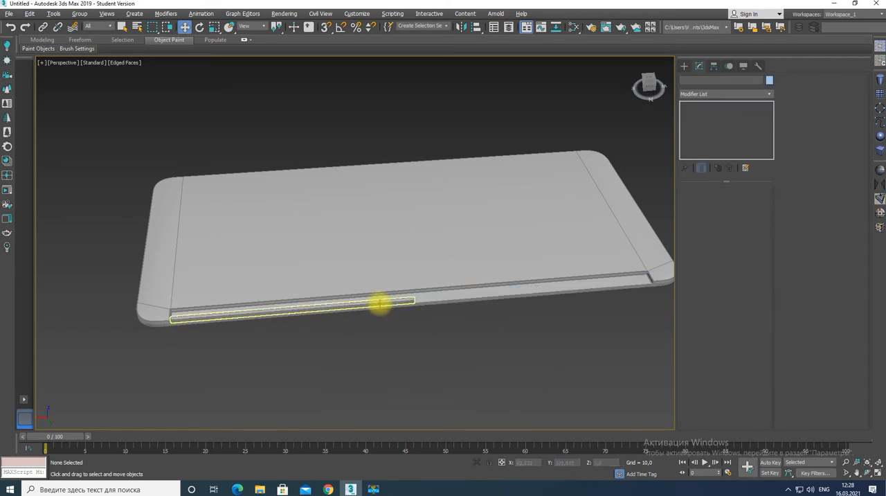
left_click(420, 316)
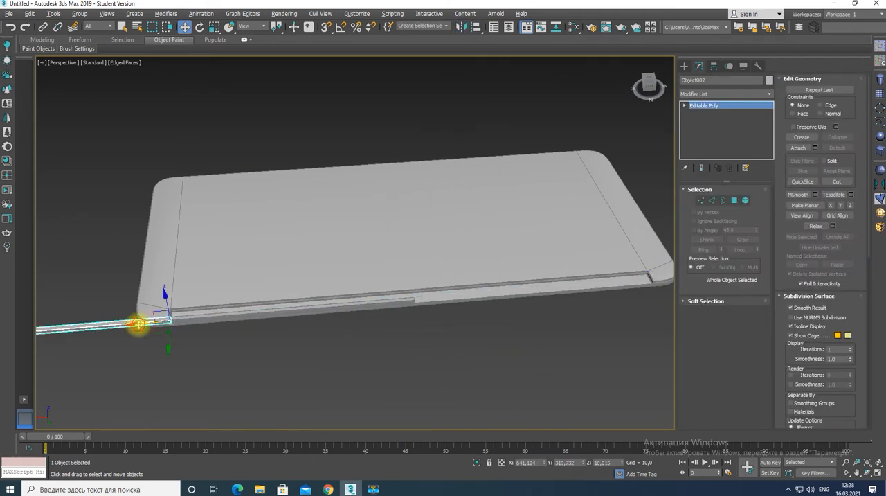
left_click_drag(138, 325, 631, 307)
scroll(660, 294, "up", 5)
scroll(659, 295, "up", 2)
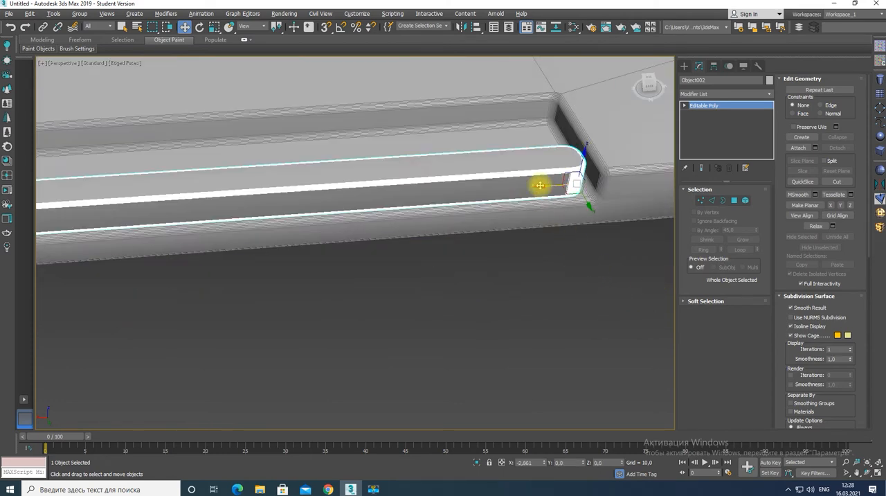
Examine the slab's recess end wall beside the mirrored bar at polygon level
left_click(711, 106)
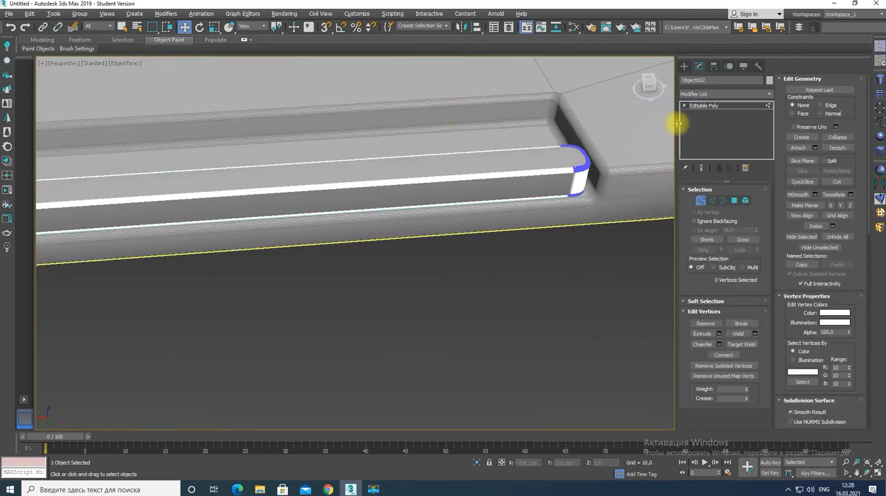
left_click(701, 106)
left_click(470, 99)
left_click(734, 200)
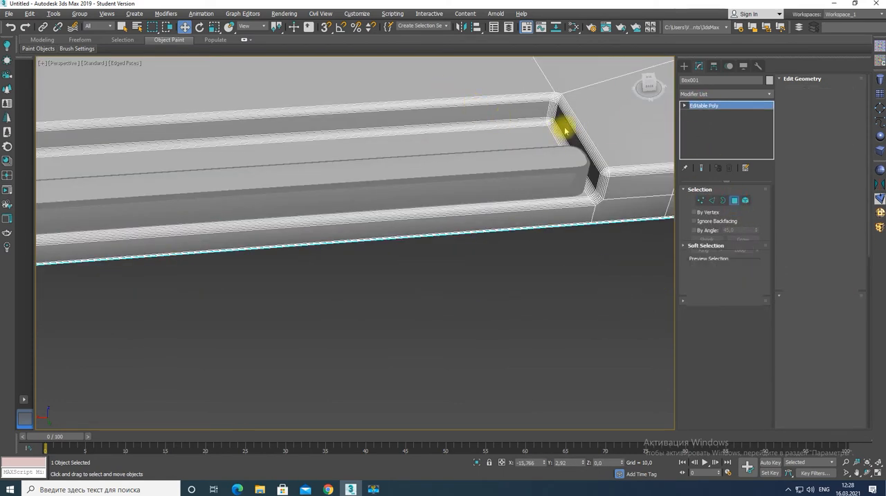
left_click(564, 129)
left_click(601, 324)
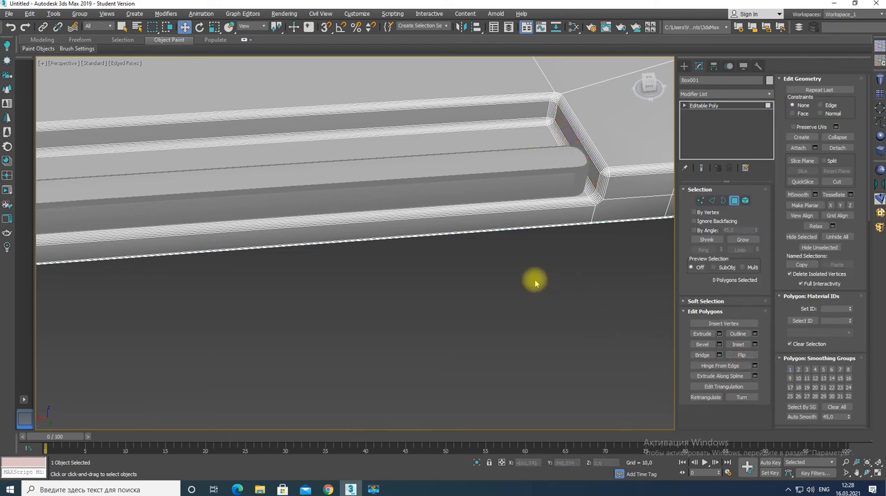
middle_click_drag(536, 282, 548, 233, "alt")
Adjust the mirrored bar's position along X beside the recess's end wall, leaving a small gap between the two bars
left_click(412, 336)
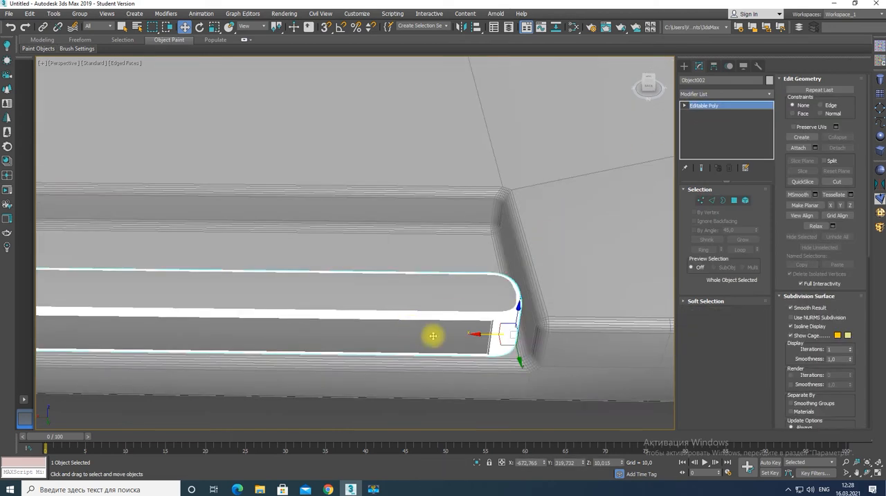
left_click_drag(433, 336, 489, 335)
scroll(418, 330, "down", 9)
middle_click_drag(291, 312, 560, 298)
Rotate the original bar -25 degrees about Z around its outer end so it swings out of the recess
left_click(396, 300)
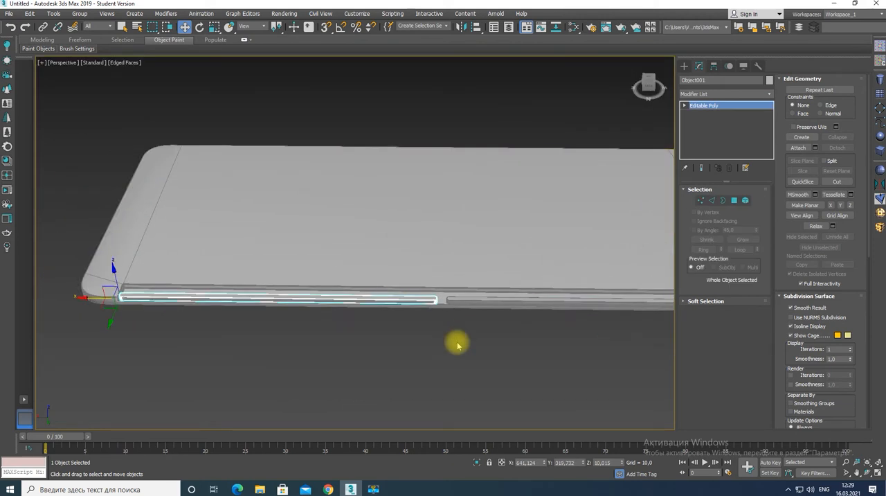
key("e")
left_click_drag(142, 313, 134, 309)
key("ctrl+z")
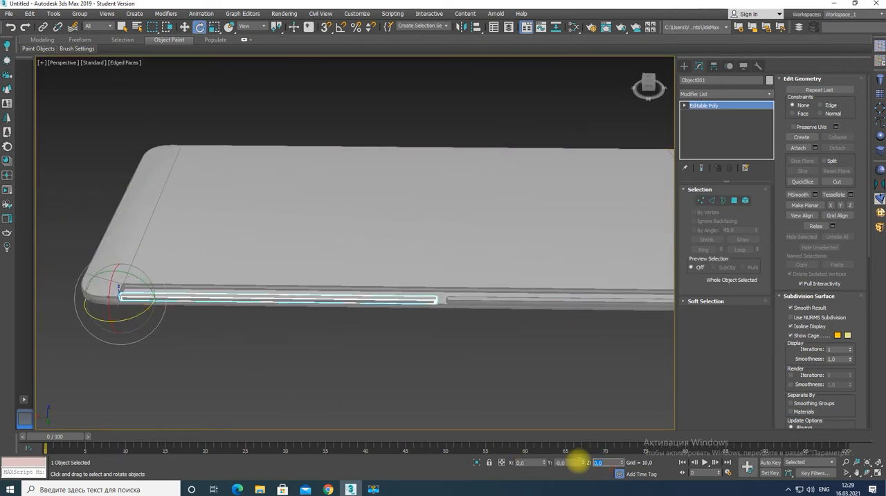
type("-25")
key("Return")
left_click(443, 372)
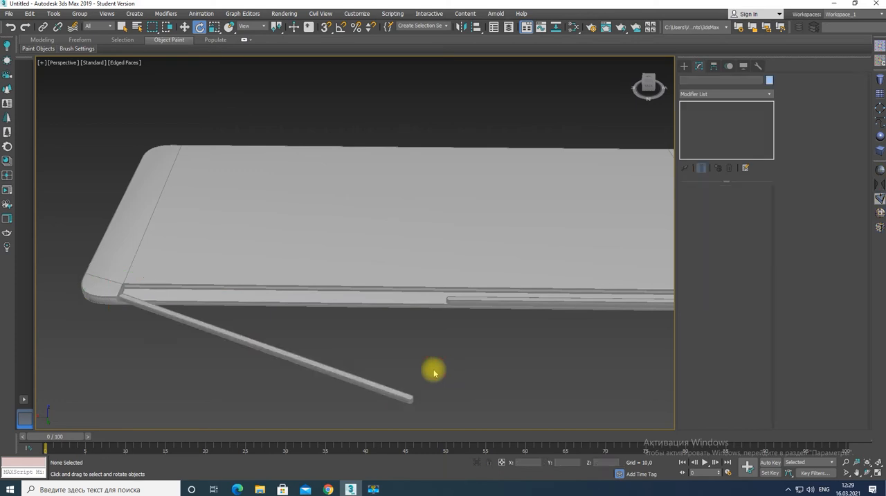
Create a thin upright cylinder in Top view inside the slab's rounded corner, on the side away from the recess
scroll(394, 387, "up", 5)
scroll(392, 387, "down", 5)
key("alt+w")
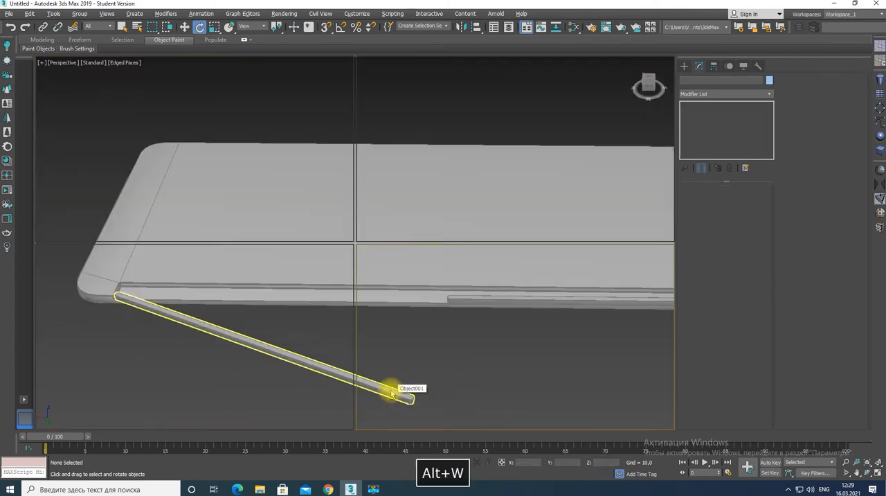
key("alt+w")
scroll(251, 208, "up", 3)
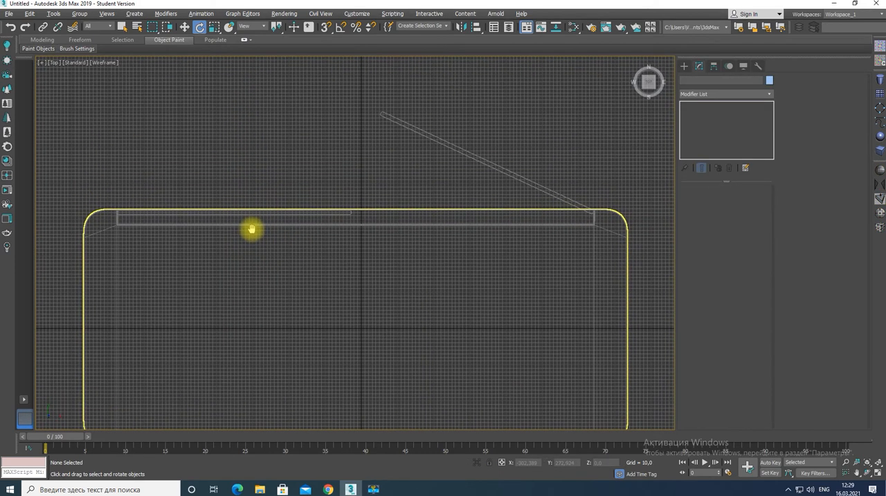
middle_click_drag(419, 161, 304, 182)
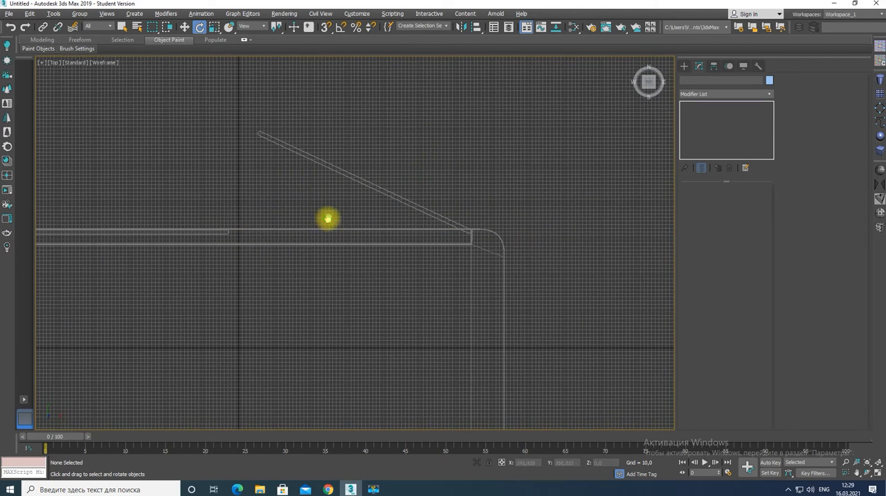
middle_click_drag(328, 219, 326, 106)
key("alt+w")
key("alt+w")
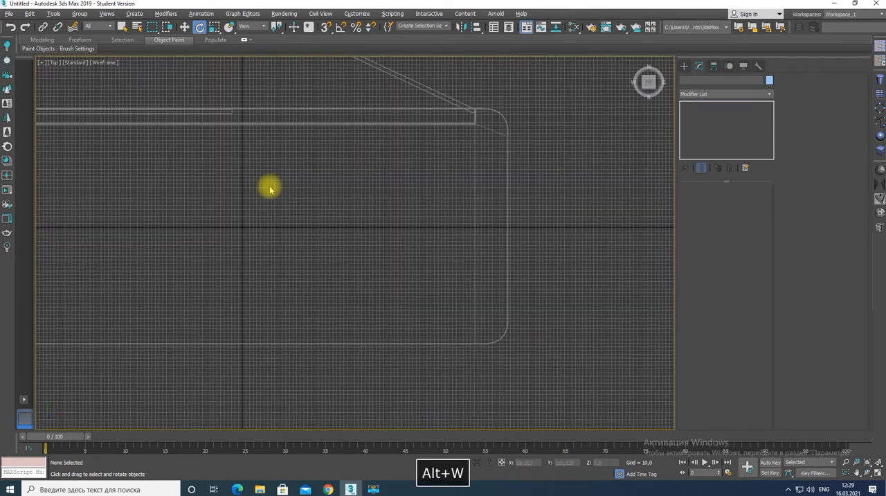
left_click(880, 79)
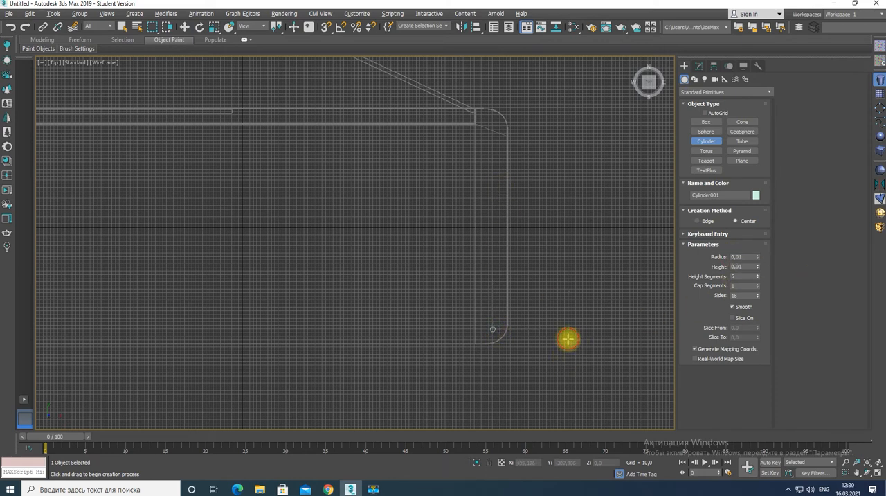
Raise the cylinder in Left view to about Z 21 so its base rests on the slab's top surface
key("alt+w")
right_click(240, 320)
key("alt+w")
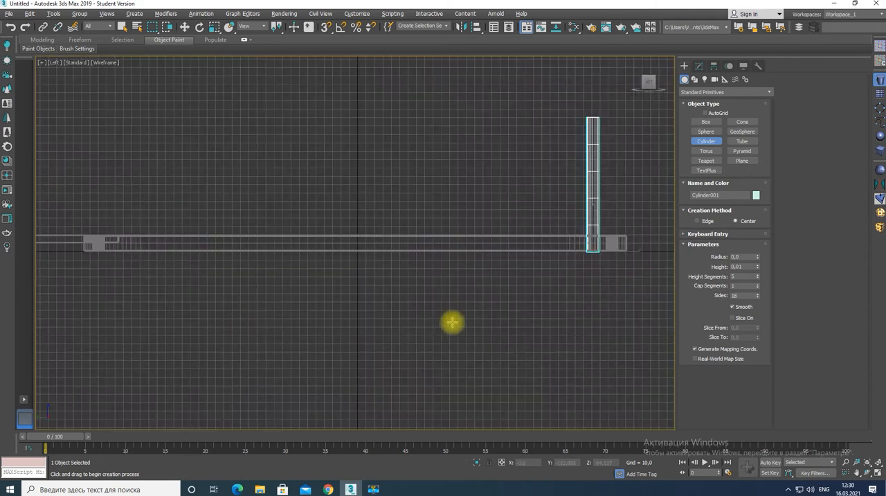
right_click(453, 320)
key("alt+w")
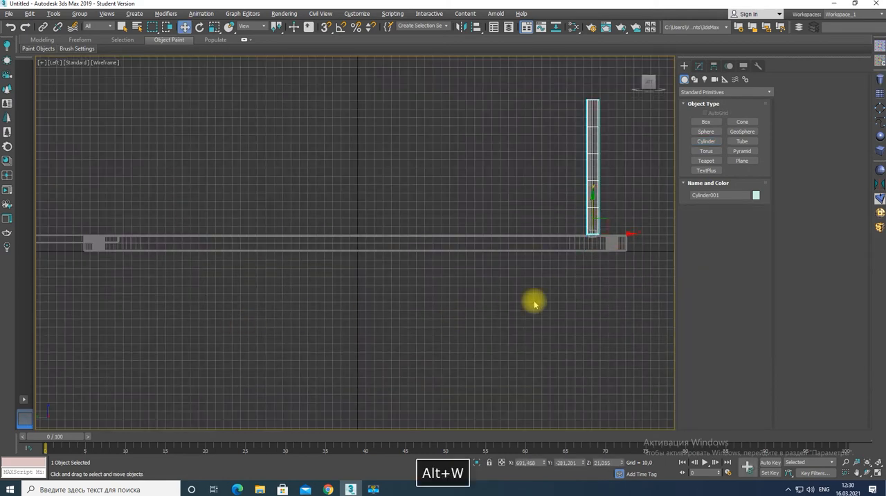
Try several spacings for cylinder copies along the slab's short edge in Top view, undoing each attempt
key("alt+w")
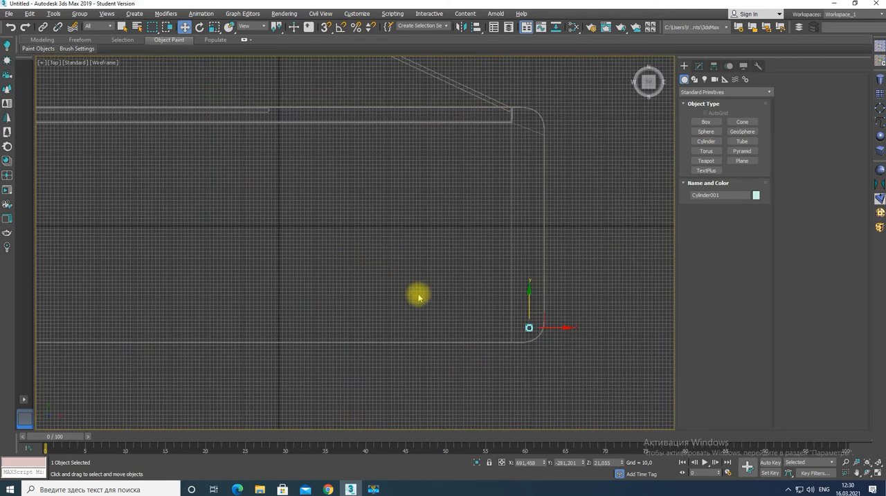
left_click_drag(530, 291, 529, 254, "shift")
key("Escape")
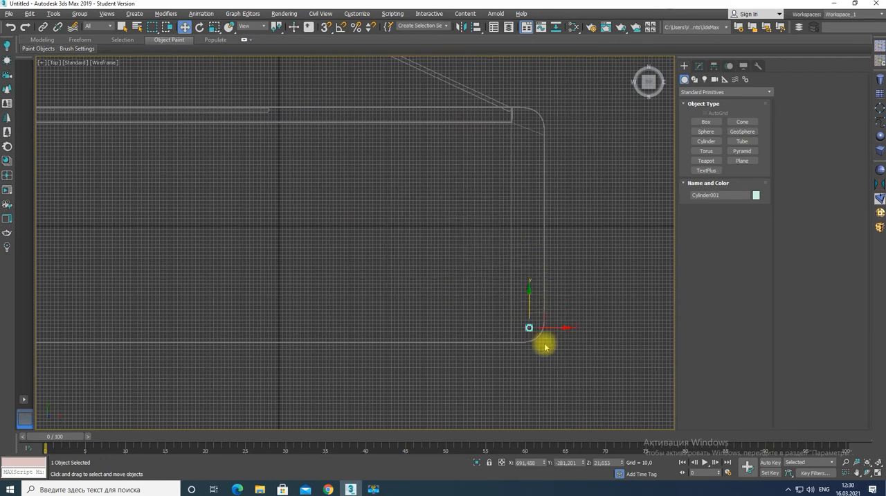
left_click_drag(530, 294, 532, 261, "shift")
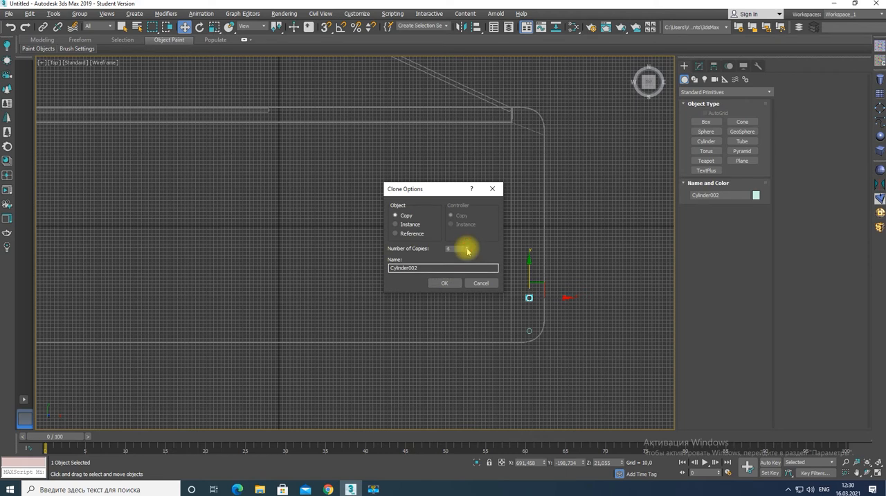
left_click(444, 283)
key("ctrl+z")
left_click_drag(529, 308, 528, 263, "shift")
left_click(447, 281)
key("ctrl+z")
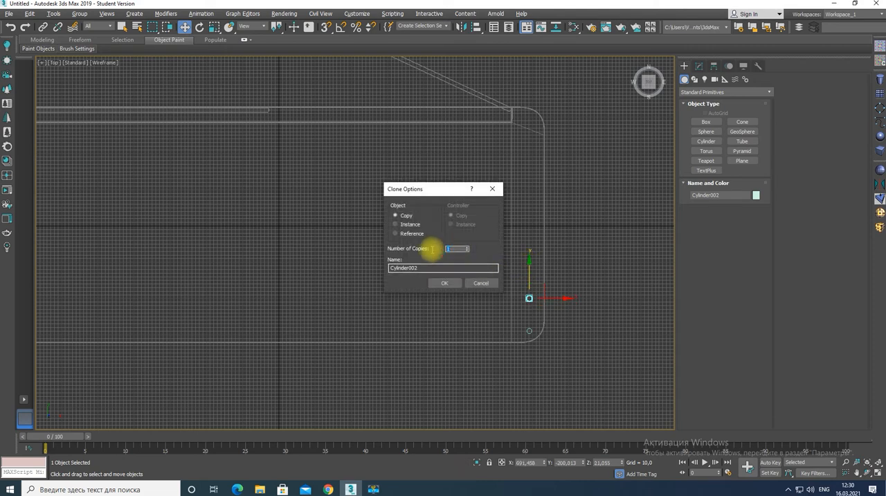
left_click(441, 284)
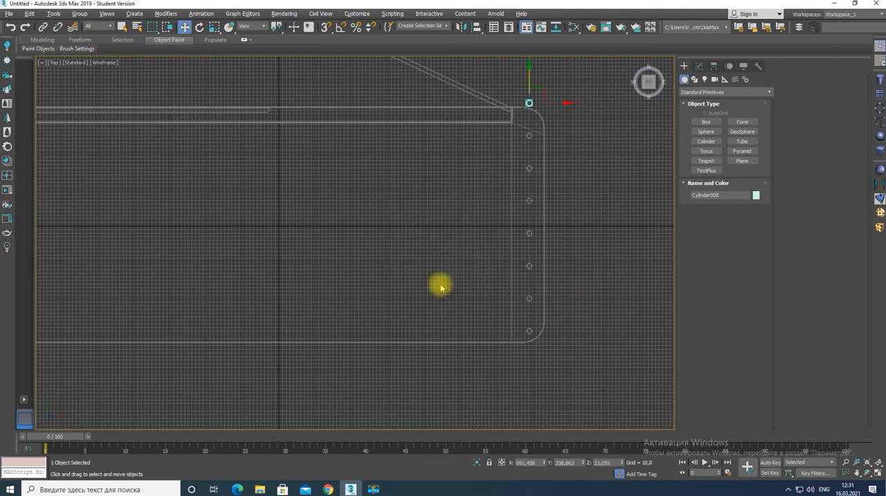
key("ctrl+z")
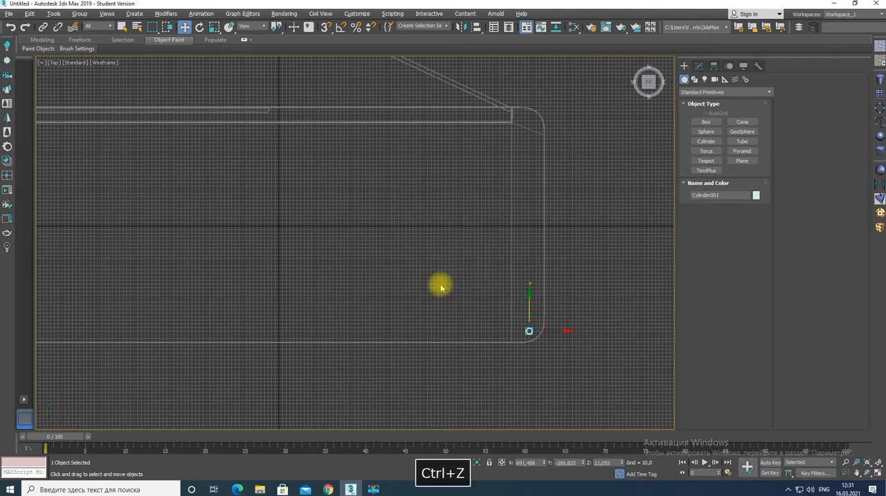
left_click_drag(532, 302, 530, 275, "shift")
left_click(443, 283)
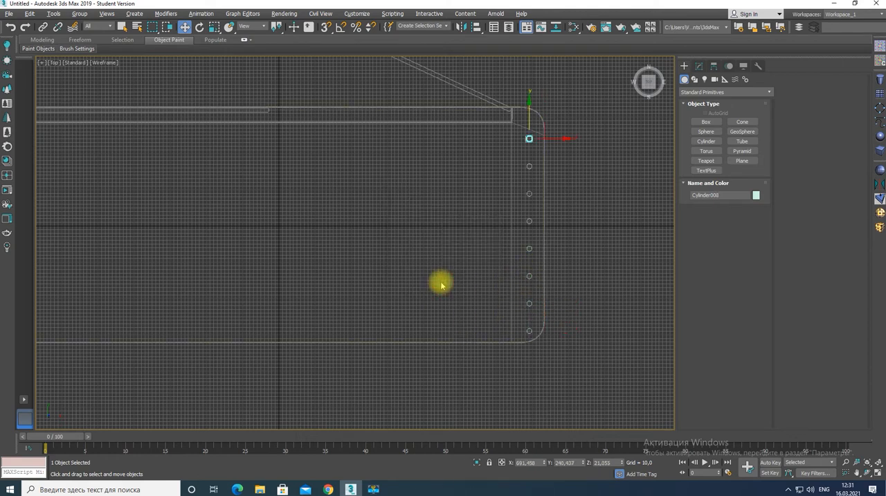
key("ctrl+z")
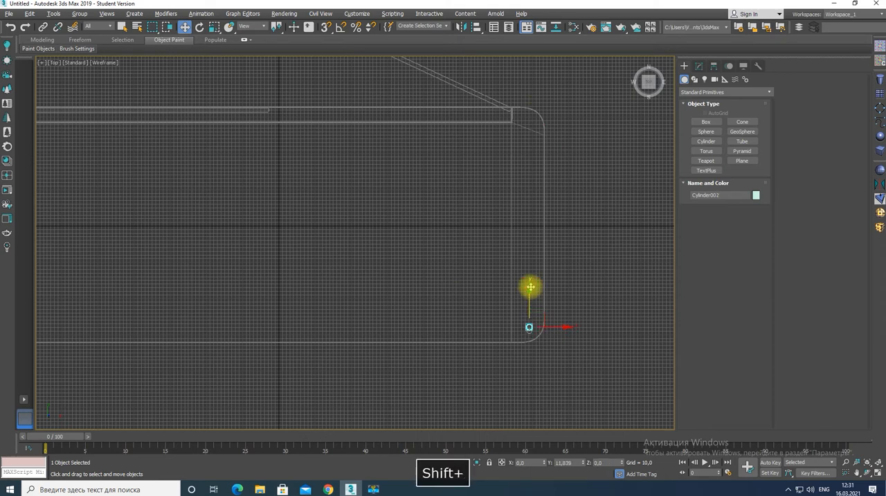
Clone the cylinder along Y as seven evenly spaced copies, filling the slab's short edge up to the corner by the recess
left_click_drag(530, 290, 532, 264, "shift")
left_click(444, 283)
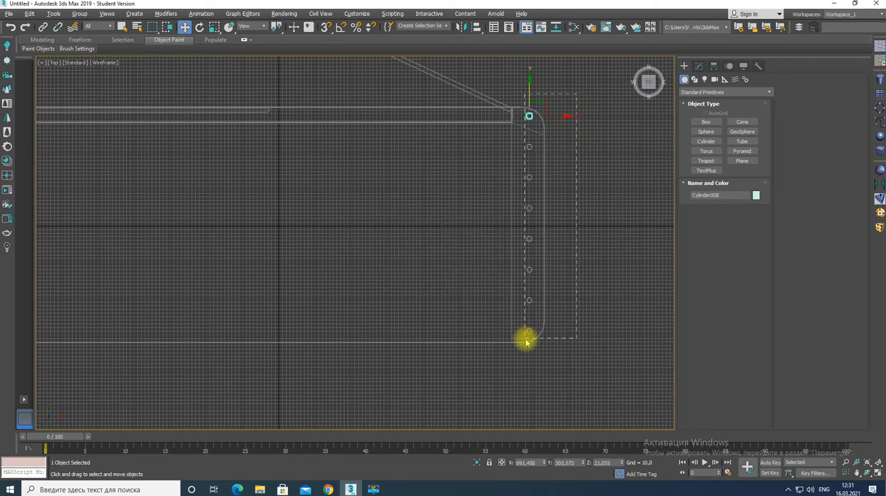
Select the column of eight cylinders and copy it along X to the slab's opposite short edge
left_click_drag(526, 339, 525, 339)
scroll(421, 328, "down", 3)
mouse_move(512, 276)
left_mouse_down("shift")
mouse_move(255, 299)
mouse_move(327, 277)
left_mouse_up("shift")
left_click(445, 283)
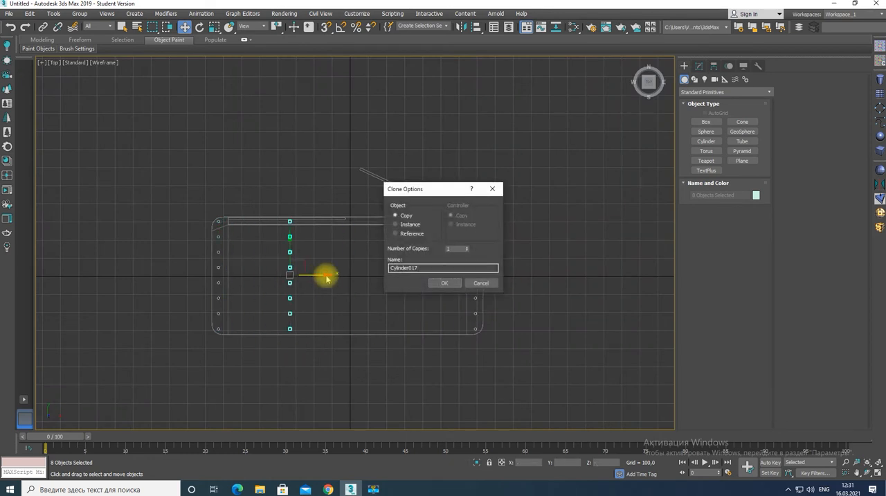
Copy the cylinder column once more into the slab's interior and rotate the copy 90 degrees about Z
left_click(445, 283)
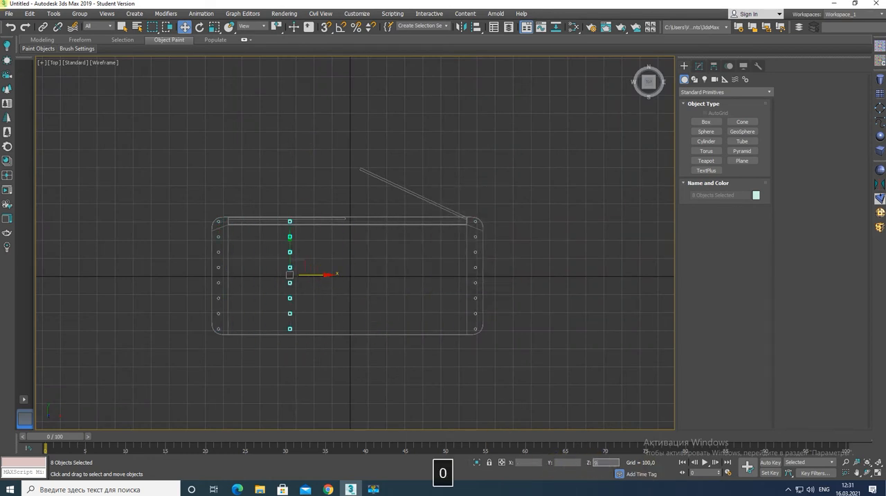
left_click(200, 28)
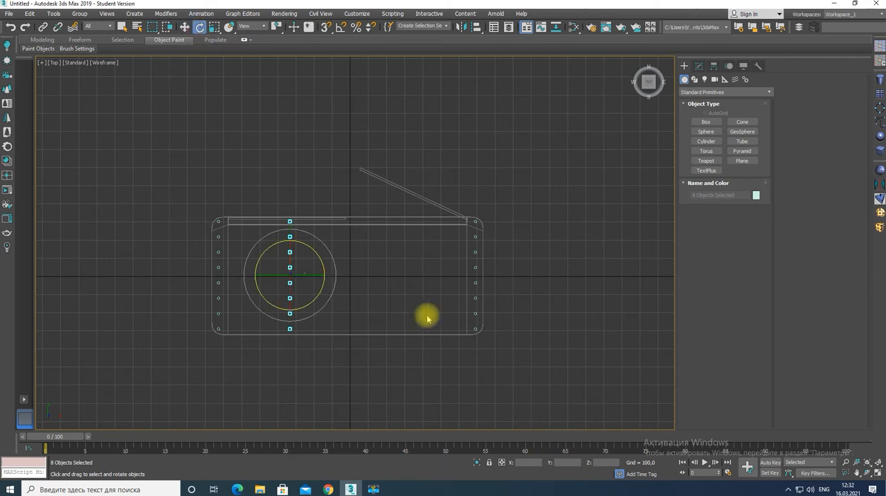
left_click(600, 462)
type("90")
key("Return")
Move the rotated row of cylinders along Y onto the closed bar in the recess
left_click(184, 26)
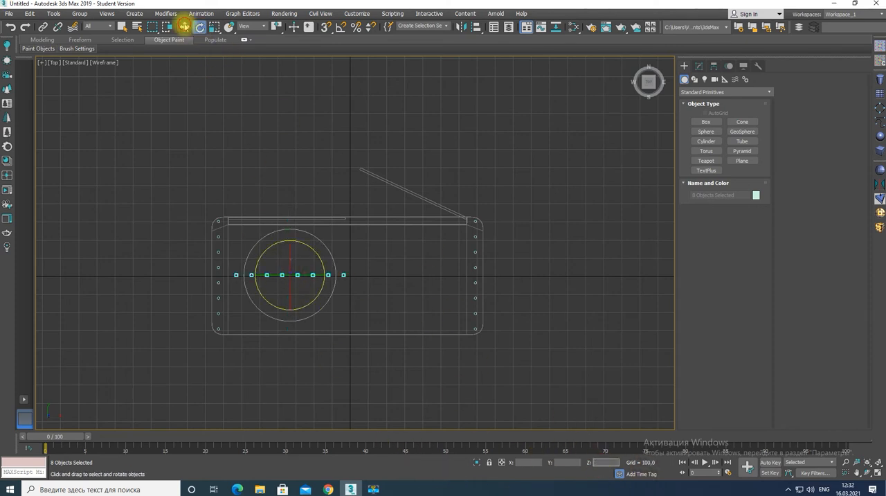
left_click_drag(289, 251, 287, 195)
scroll(277, 229, "up", 5)
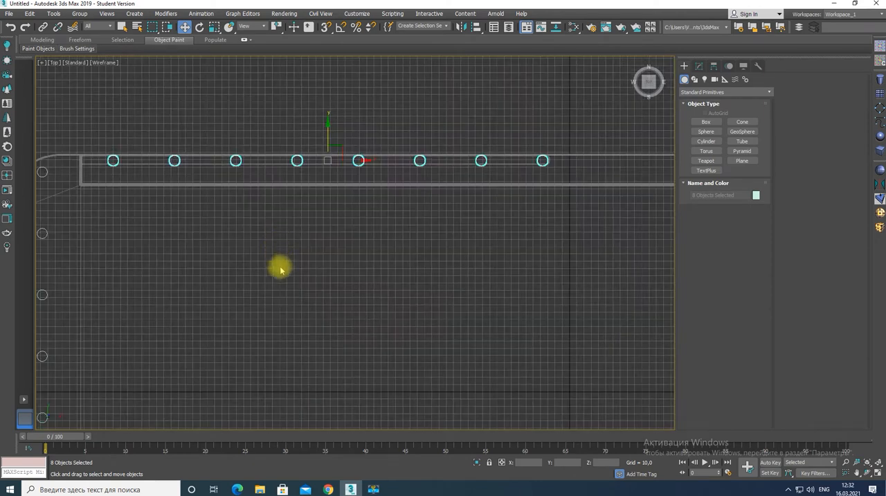
Centre the row of eight cylinders along the closed bar and copy it along Y to outside the slab
mouse_move(348, 158)
left_mouse_down()
mouse_move(333, 173)
mouse_move(320, 154)
left_mouse_up()
scroll(323, 242, "down", 4)
scroll(323, 242, "down", 1)
left_click(444, 285)
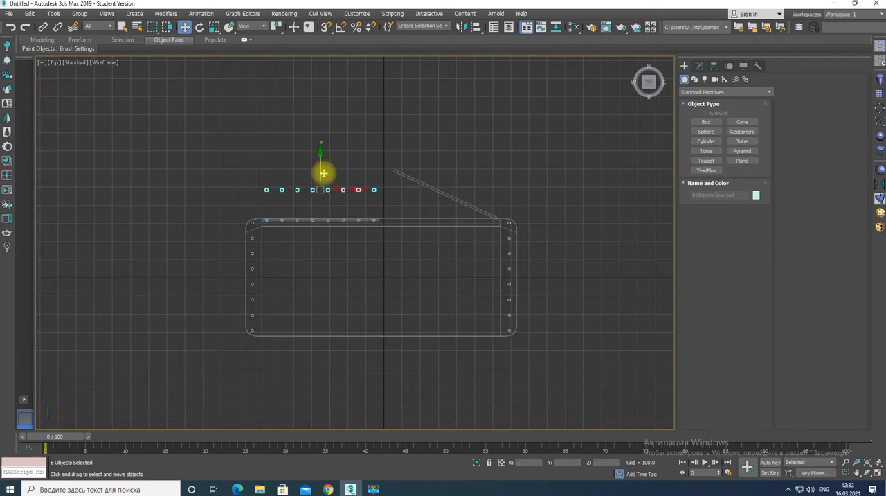
Move the copied row along X to the open bar, rotate it to the bar's angle and align it on the bar
mouse_move(366, 192)
left_mouse_down()
mouse_move(479, 205)
mouse_move(481, 192)
left_mouse_up()
key("e")
key("w")
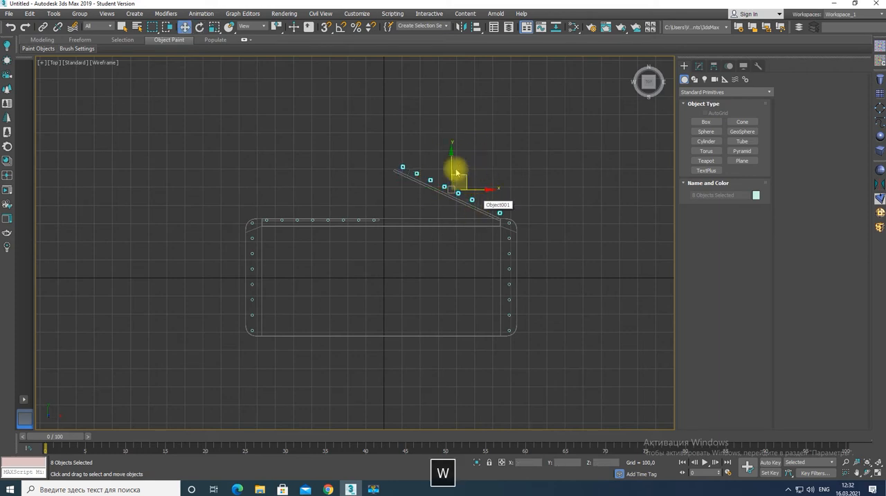
left_click_drag(481, 196, 476, 196)
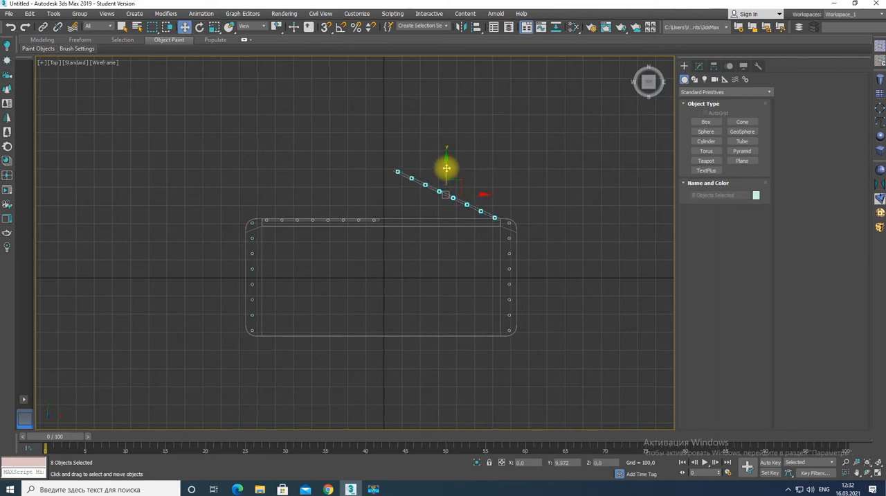
Select the closed bar with its eight cylinders and copy them along Y to the slab's opposite long edge
left_click_drag(264, 209, 400, 245)
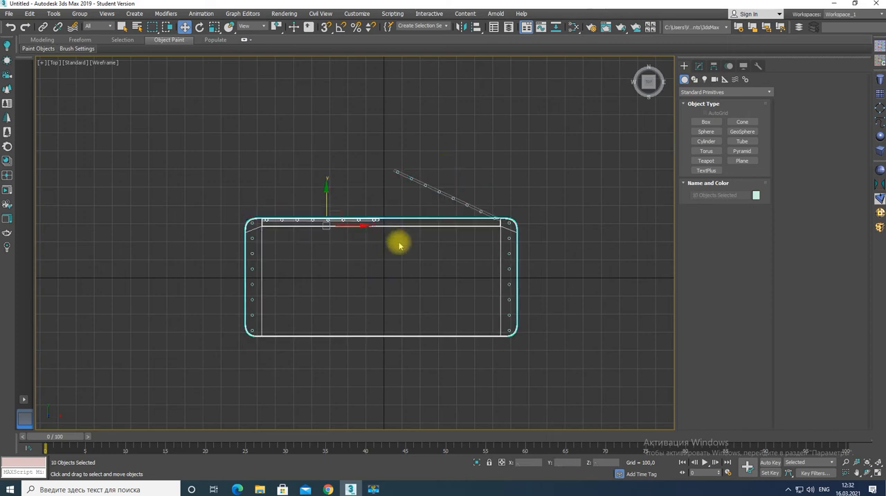
left_click_drag(392, 210, 403, 245, "alt")
left_click_drag(323, 192, 324, 302, "shift")
key("Return")
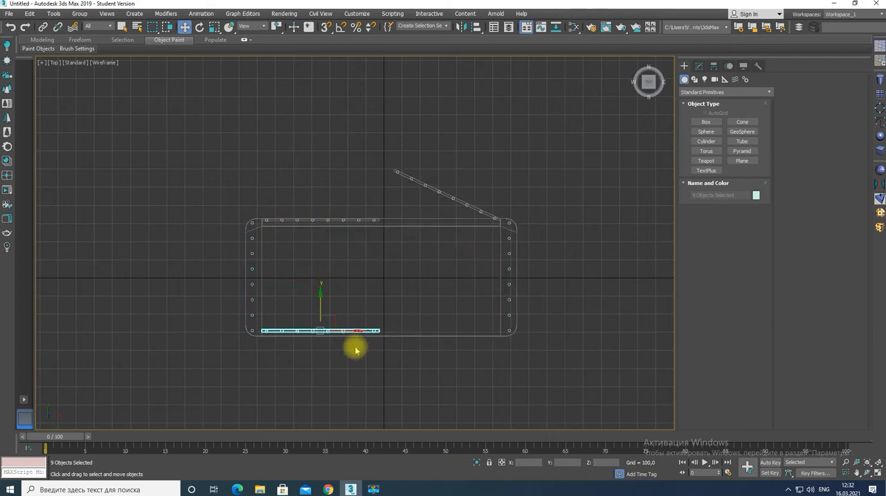
Copy the bar and cylinders along X over the long edge's other half and delete the copied bars, leaving only cylinders
mouse_move(350, 339)
left_mouse_down("shift")
mouse_move(485, 330)
mouse_move(471, 341)
left_mouse_up("shift")
key("Return")
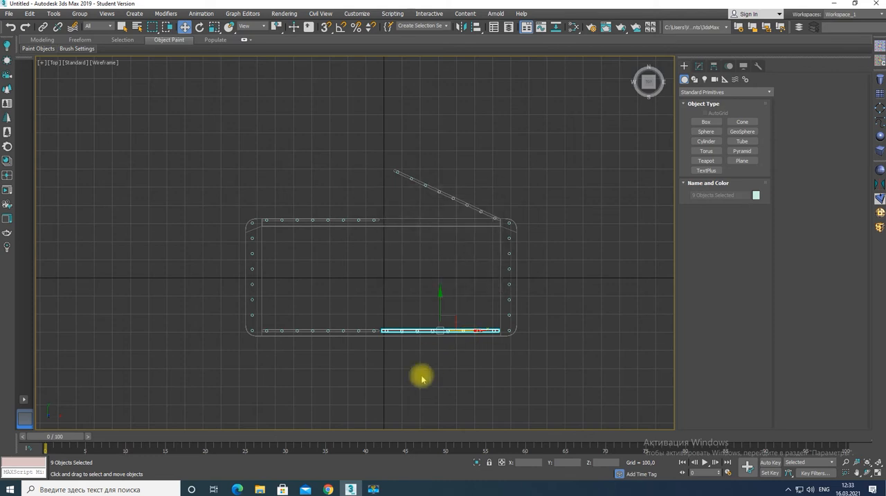
key("Delete")
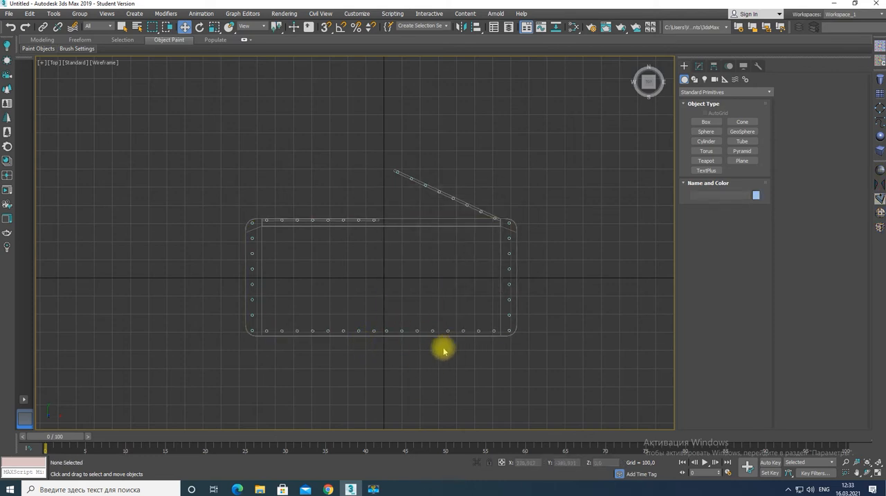
Start a Line spline with corner points that hooks around the cylinder at the open bar's free end
scroll(406, 176, "up", 5)
left_click(695, 79)
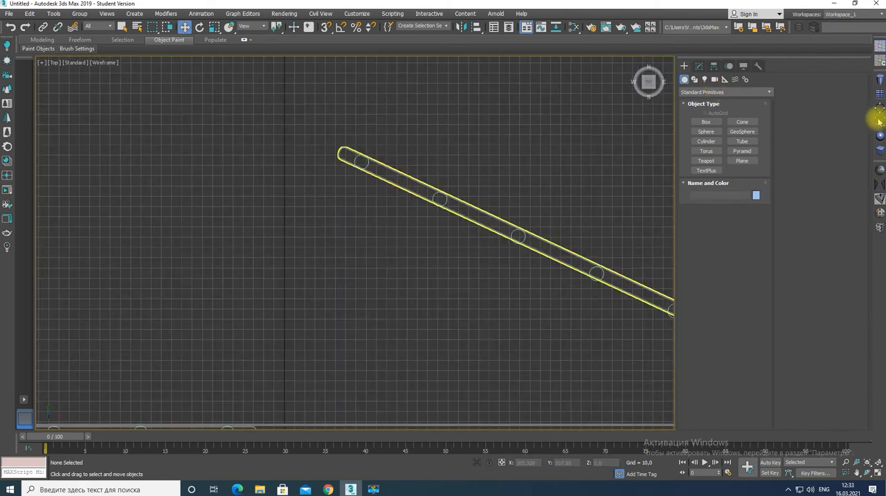
left_click(706, 129)
scroll(357, 170, "up", 2)
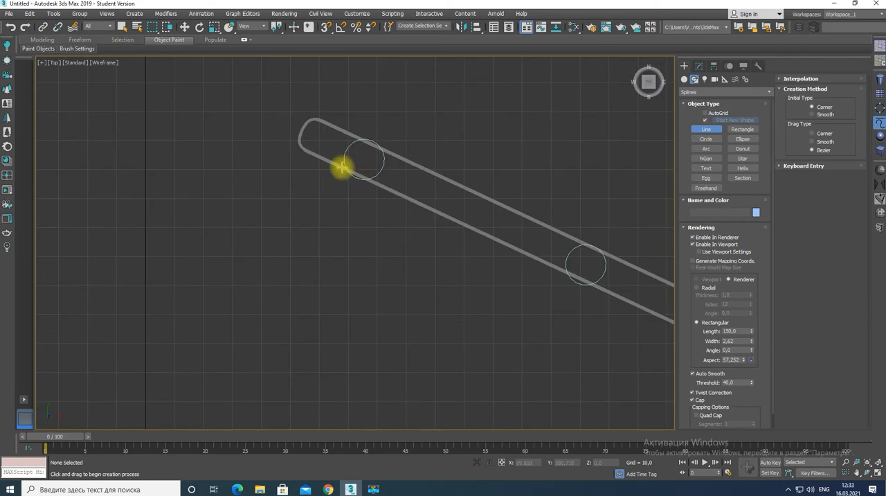
left_click(384, 175)
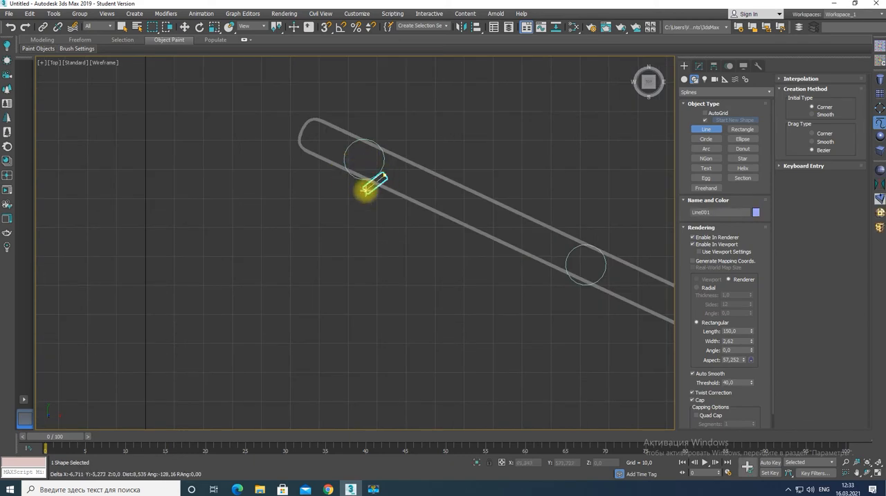
left_click(382, 126)
Continue the line along the open bar, passing its cylinders on alternating sides up to the hinge end
left_click(571, 291)
scroll(571, 291, "down", 5)
middle_click_drag(572, 292, 327, 200)
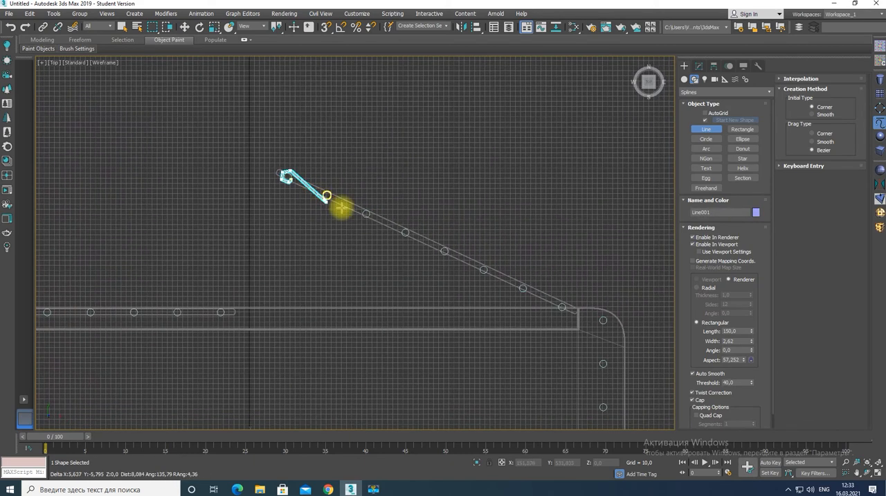
scroll(370, 207, "up", 2)
left_click(436, 263)
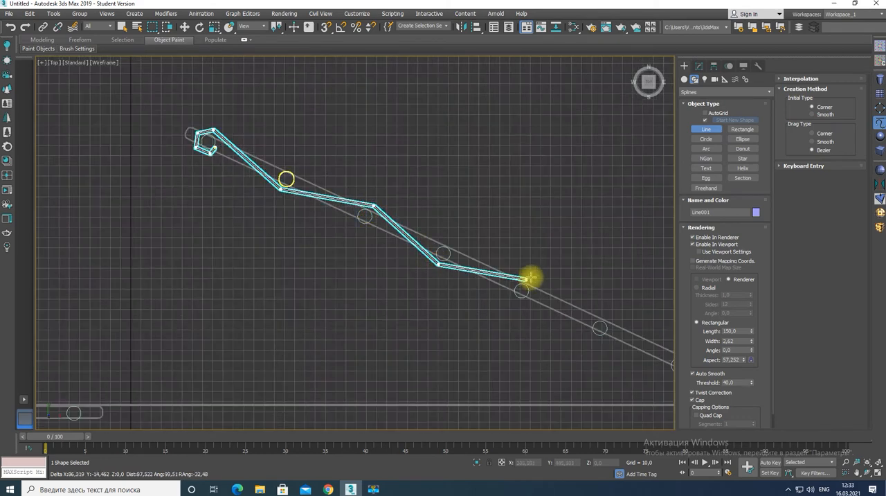
left_click(529, 280)
middle_click_drag(594, 339, 366, 212)
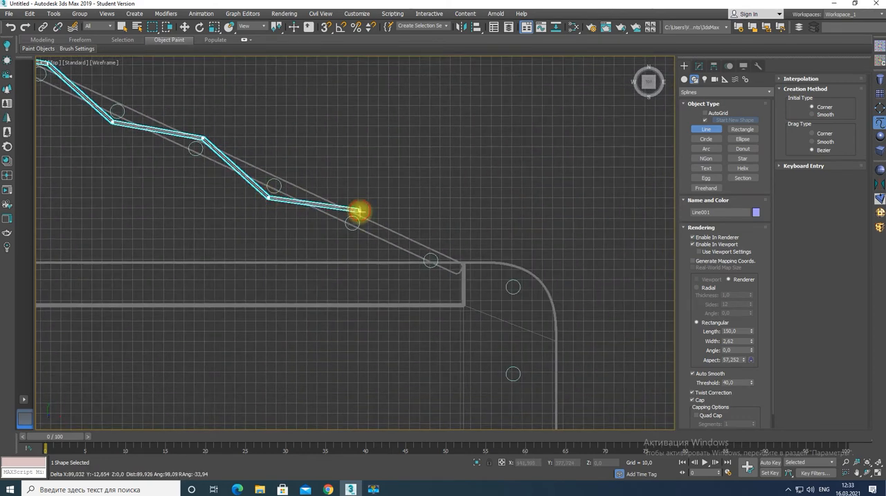
left_click(425, 272)
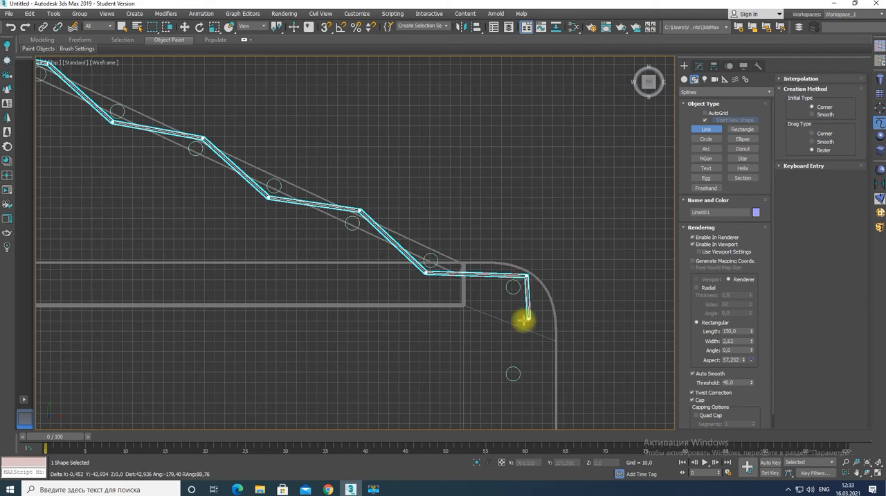
Lead the line around the recess corner post and zigzag it along the adjoining short edge's cylinders
left_click(529, 375)
middle_click_drag(528, 375, 544, 153)
left_click(514, 239)
left_click(545, 326)
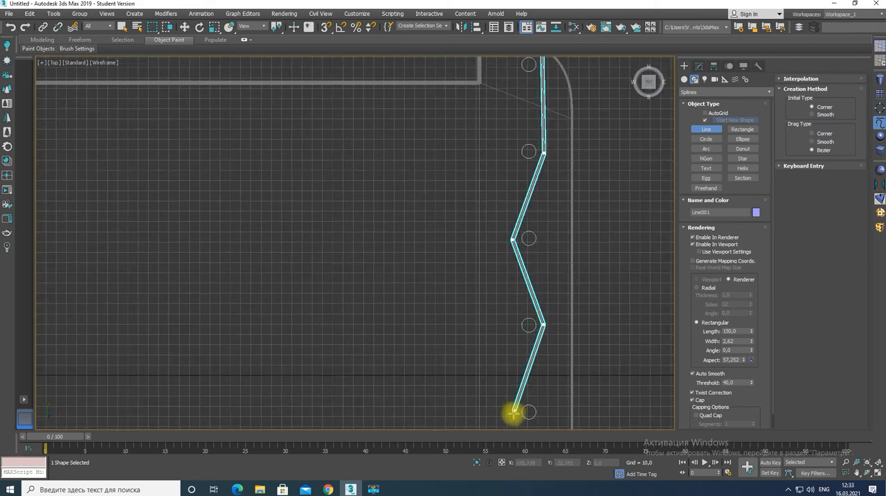
left_click(514, 413)
middle_click_drag(513, 378, 541, 85)
left_click(564, 280)
middle_click_drag(564, 280, 568, 112)
scroll(568, 112, "up", 2)
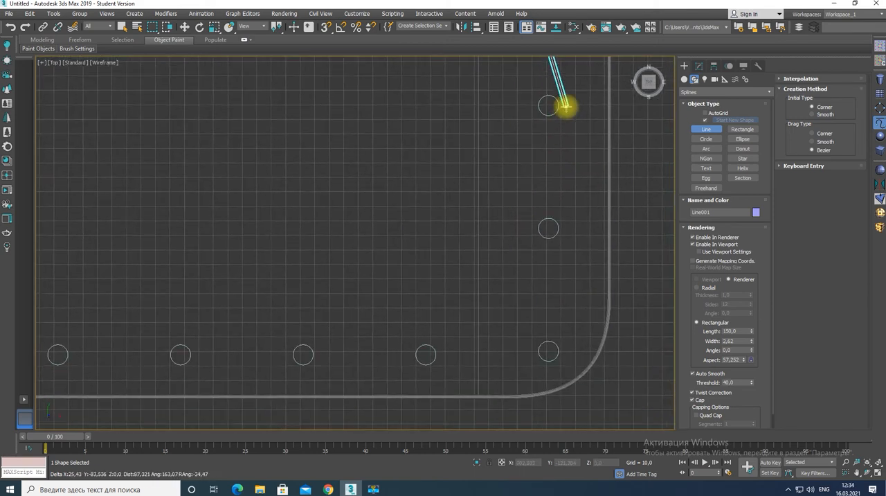
left_click(566, 106)
left_click(530, 229)
Take the line around the outer corner cylinder and zigzag it past the long edge's cylinders to the slab's middle
left_click(571, 365)
left_click(425, 373)
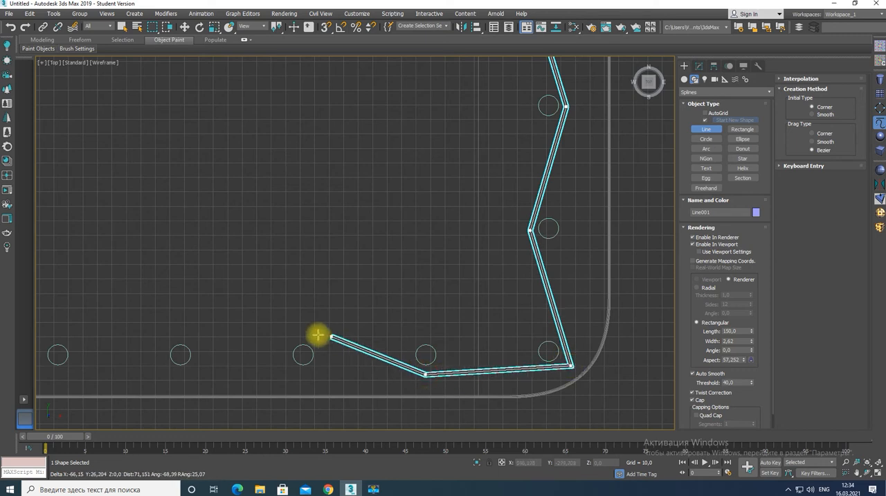
left_click(302, 339)
left_click(183, 369)
left_click(53, 335)
middle_click_drag(53, 335, 434, 264)
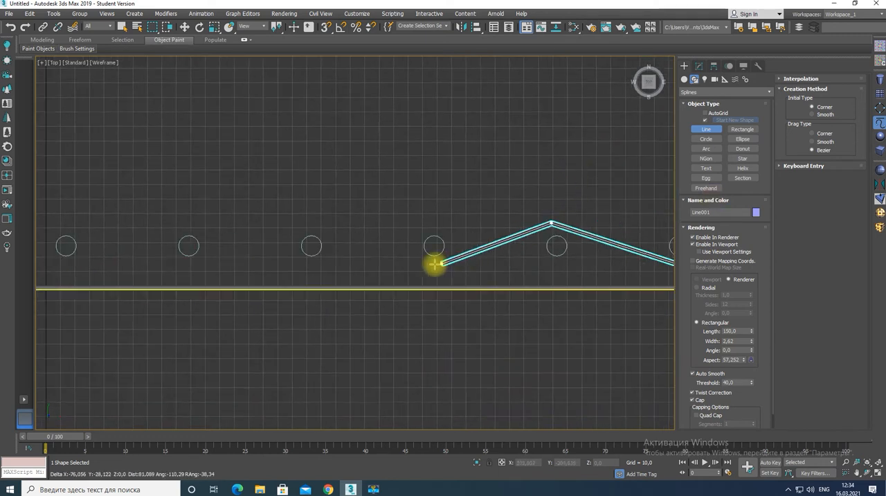
left_click(309, 228)
left_click(188, 263)
left_click(72, 211)
middle_click_drag(72, 211, 579, 183)
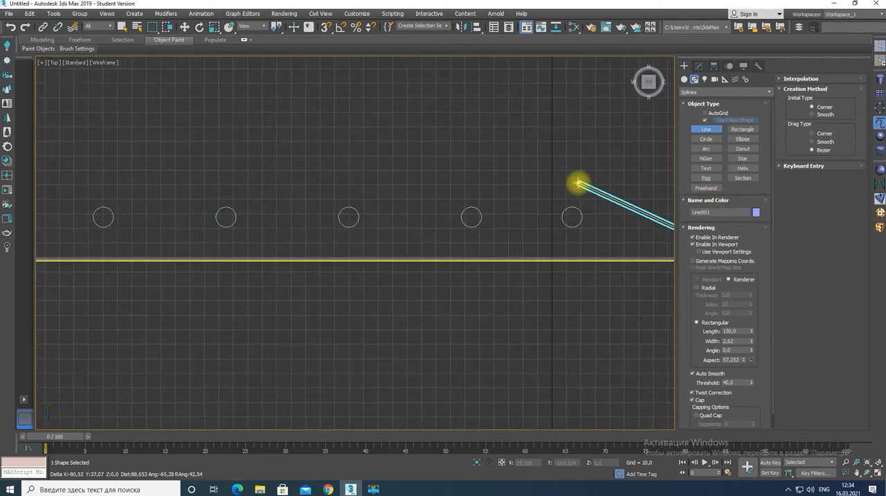
Zigzag the line past the cylinders on the long edge's remaining half, up to the last one before the far corner
left_click(570, 198)
left_click(475, 235)
left_click(346, 194)
left_click(224, 235)
left_click(95, 198)
middle_click_drag(95, 198, 492, 168)
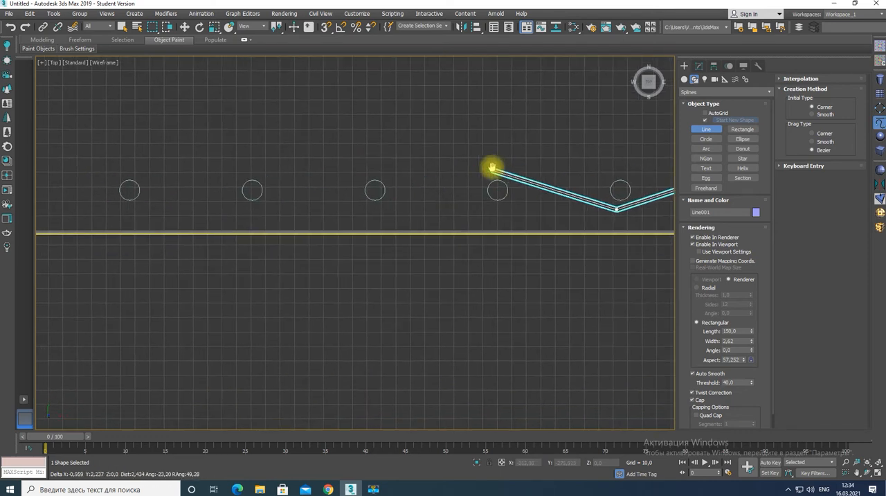
left_click(491, 168)
left_click(375, 208)
left_click(251, 168)
middle_click_drag(107, 183, 563, 177)
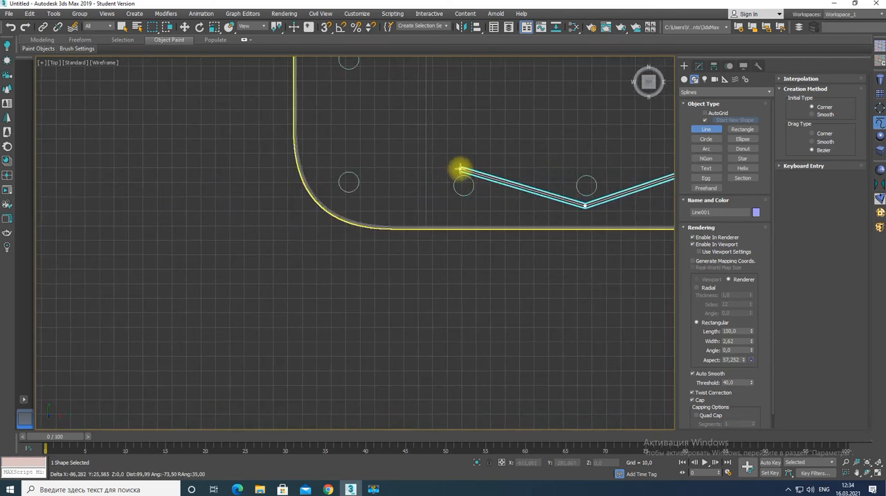
left_click(460, 169)
Turn the line around the far corner cylinder and weave it along the second short edge to the recess corner
left_click(335, 204)
middle_click_drag(332, 99, 353, 283)
left_click(351, 242)
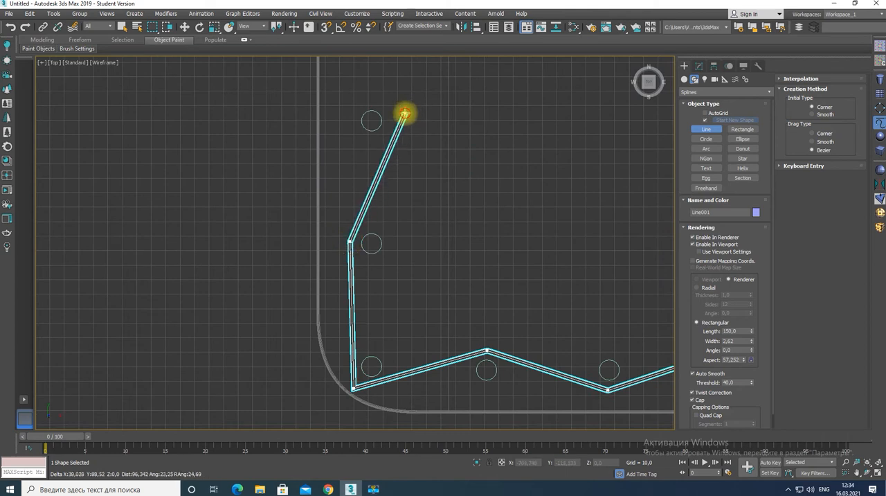
left_click(405, 114)
middle_click_drag(408, 105, 450, 406)
left_click(396, 300)
left_click(435, 172)
middle_click_drag(442, 167, 455, 340)
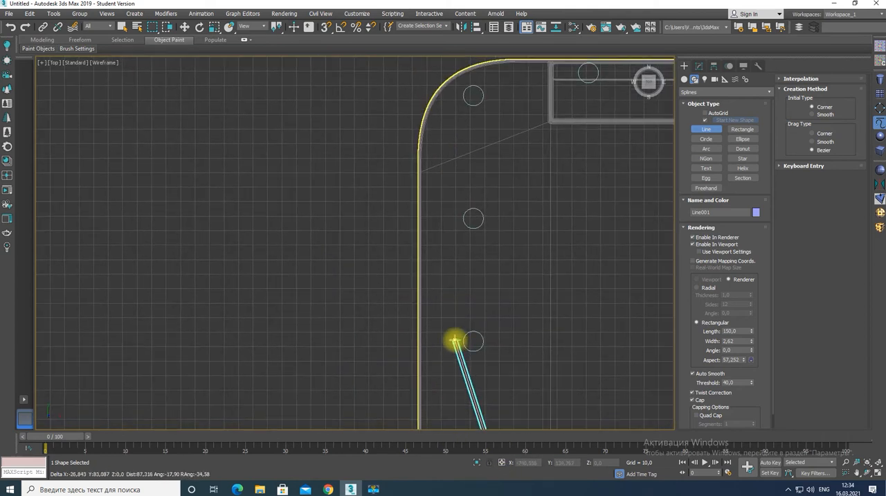
left_click(455, 340)
left_click(495, 219)
left_click(451, 85)
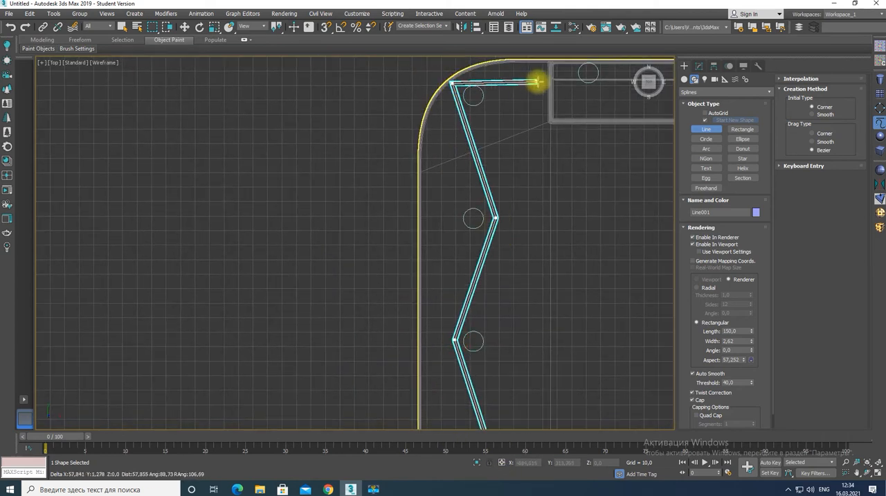
Weave the line between the closed bar's cylinders and finish it with a hook around the bar's last cylinder
left_click(475, 75)
left_click(586, 90)
middle_click_drag(601, 105, 260, 178)
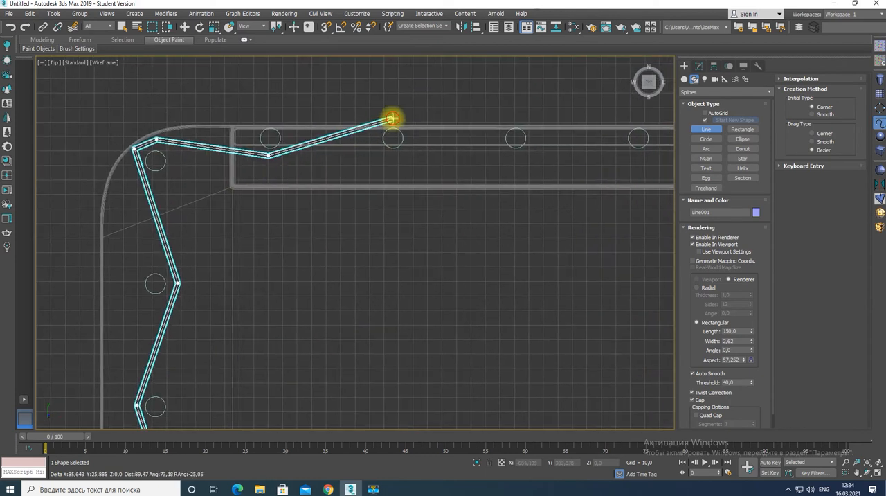
left_click(391, 119)
left_click(514, 154)
left_click(638, 117)
middle_click_drag(638, 117, 236, 176)
left_click(354, 213)
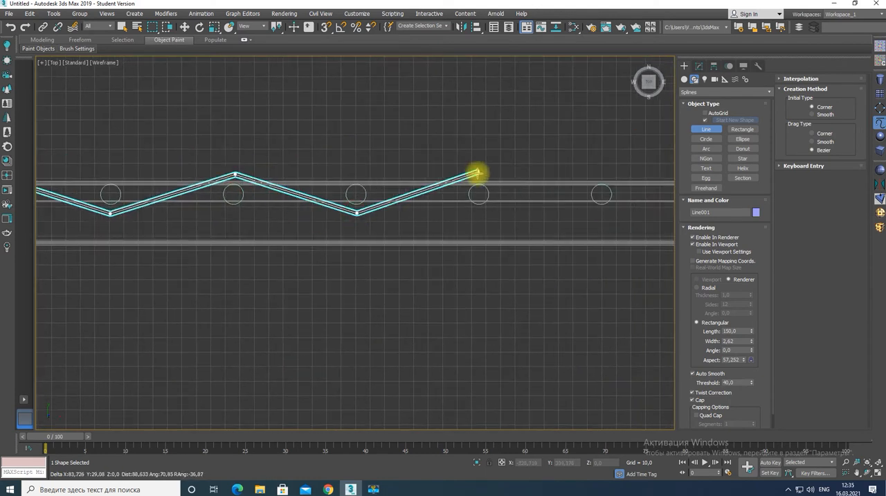
left_click(477, 174)
left_click(600, 209)
middle_click_drag(600, 210, 138, 222)
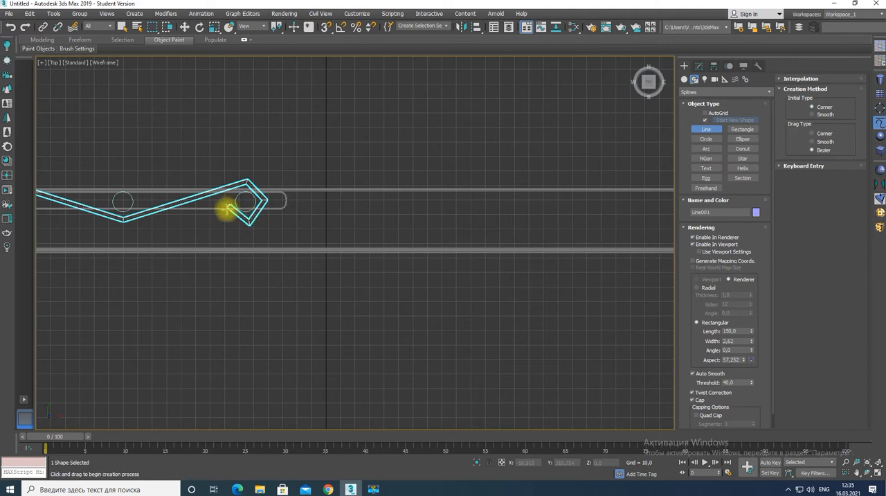
Select all vertices of the line and convert them from corners to smoothly curved Bezier points
left_click(699, 66)
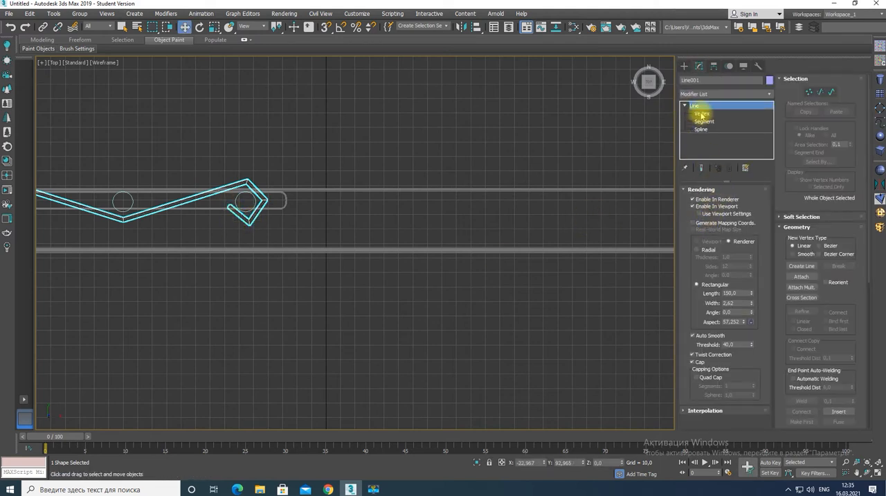
left_click(702, 114)
left_click(247, 183)
key("ctrl+a")
right_click(245, 177)
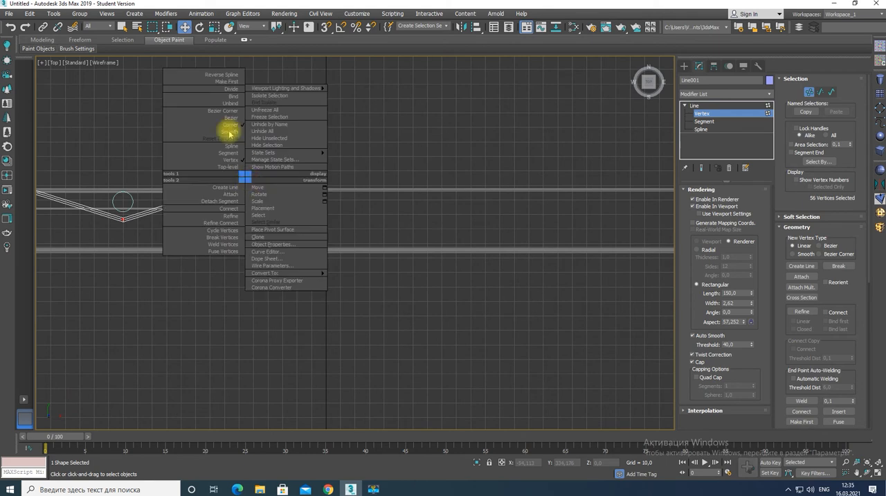
left_click(227, 120)
right_click(246, 181)
left_click(232, 140)
Move the vertices of the end hook closer to the closed bar's last cylinder to round the curve around it
scroll(253, 230, "up", 5)
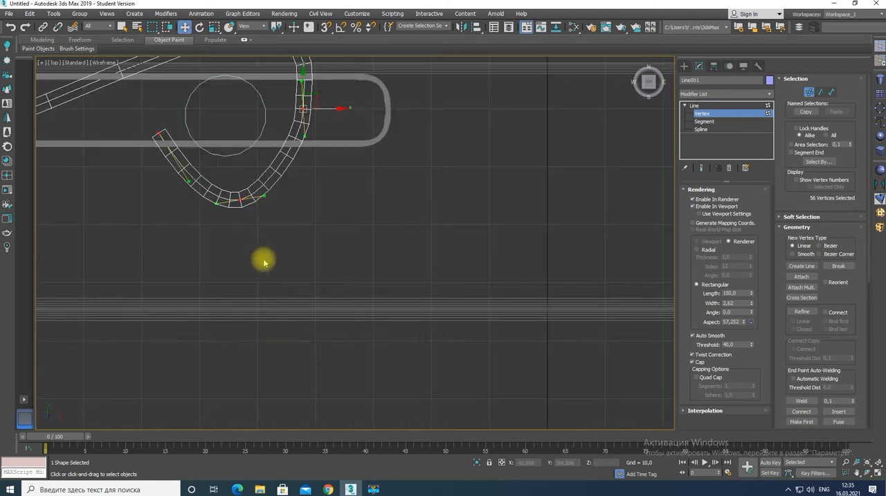
middle_click_drag(197, 197, 275, 249)
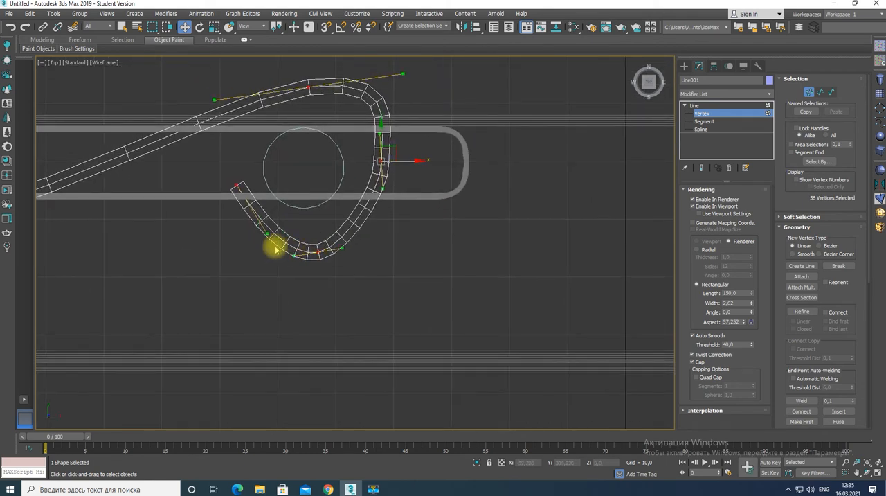
left_click(236, 185)
left_click_drag(316, 250, 313, 229)
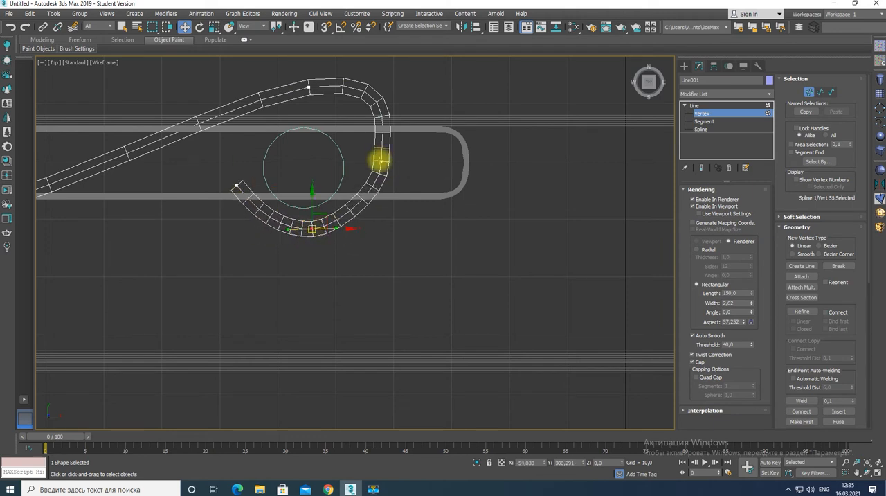
left_click_drag(309, 87, 293, 111)
left_click_drag(387, 96, 340, 114)
left_click_drag(381, 162, 365, 163)
Move the line's vertices along the closed bar closer to the cylinders so the curve hugs them on alternating sides
middle_click_drag(70, 238, 392, 240)
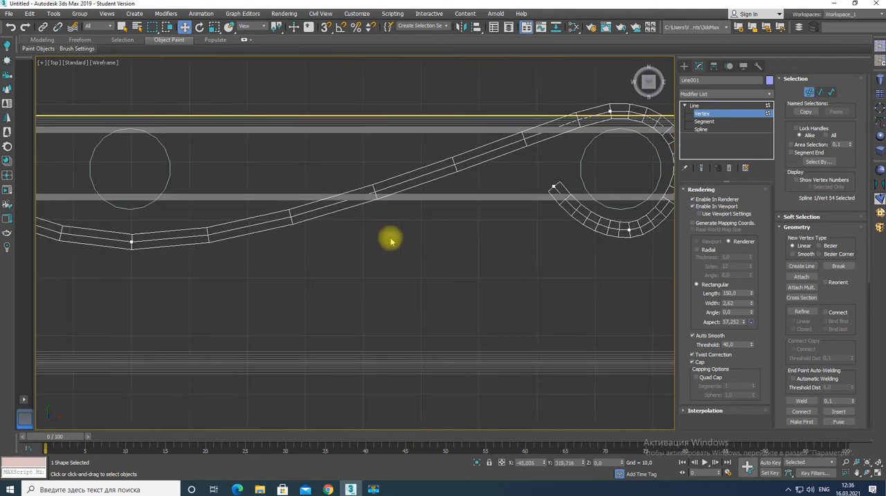
scroll(318, 280, "down", 3)
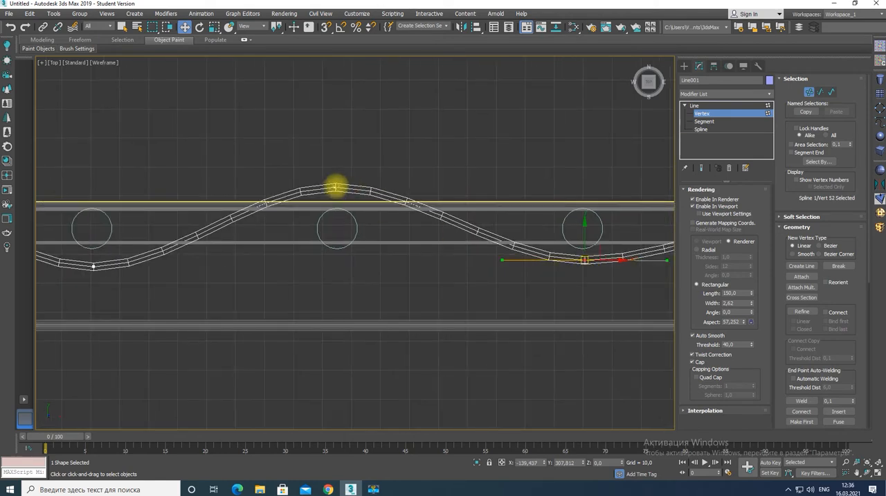
left_click(336, 194)
left_click_drag(382, 265, 383, 257)
middle_click_drag(141, 186, 443, 196)
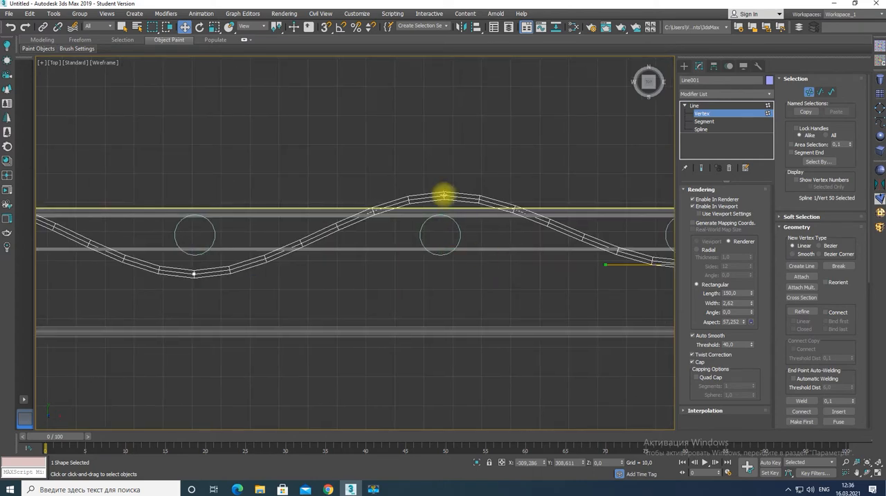
left_click_drag(443, 196, 440, 204)
middle_click_drag(193, 275, 473, 277)
left_click_drag(473, 277, 475, 268)
middle_click_drag(293, 273, 477, 282)
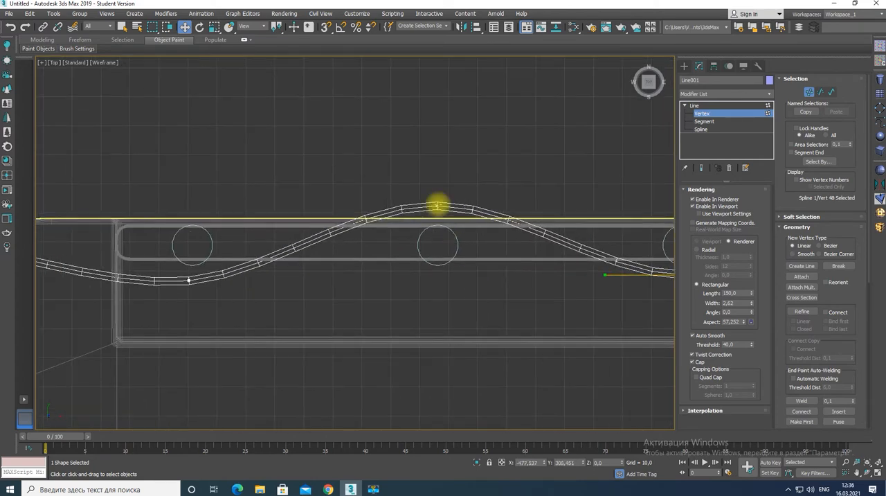
left_click_drag(435, 204, 441, 211)
middle_click_drag(287, 284, 394, 270)
left_click_drag(394, 270, 399, 265)
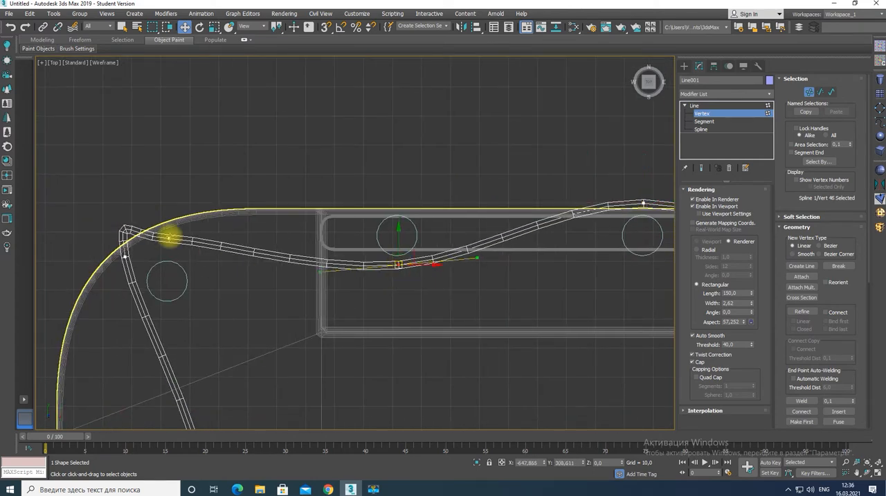
Reposition the two vertices at the corner cylinder beside the closed bar and adjust their Bezier handles to round the bend
left_click_drag(168, 237, 199, 251)
left_click_drag(126, 253, 136, 293)
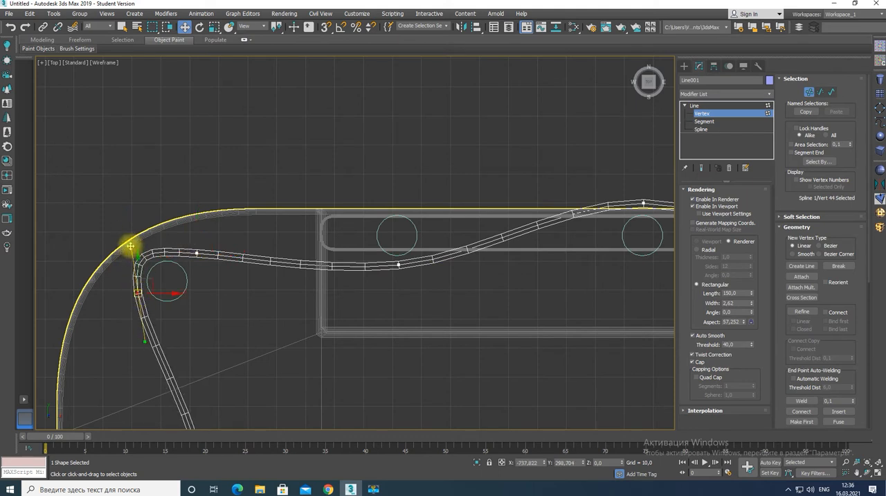
left_click_drag(131, 246, 127, 260)
left_click_drag(139, 292, 141, 284)
left_click_drag(197, 253, 178, 246)
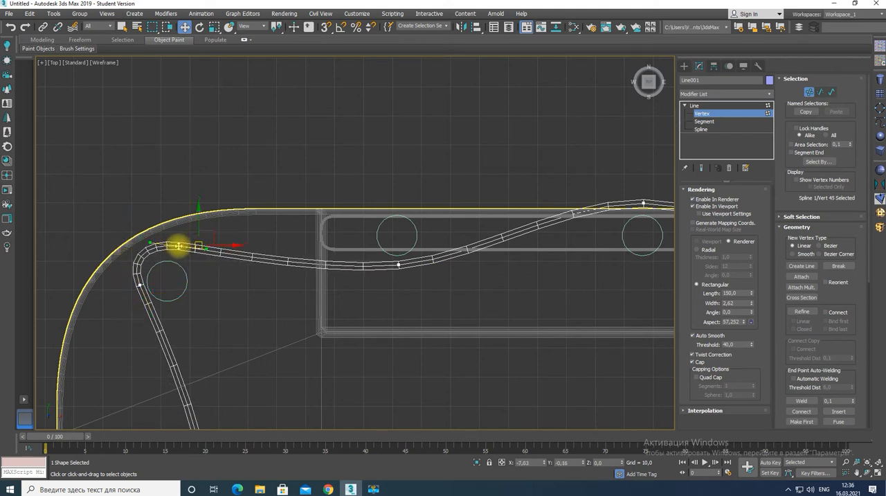
left_click_drag(140, 284, 138, 296)
left_click_drag(153, 325, 146, 325)
Pull the line's vertices closer to the cylinders along the short edge beside the closed bar, down to the next corner
middle_click_drag(219, 348, 227, 216)
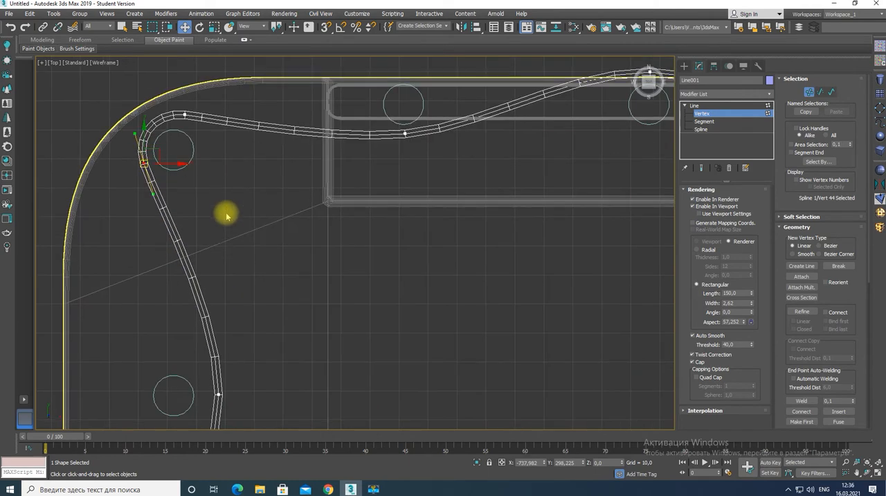
scroll(246, 351, "down", 3)
middle_click_drag(251, 367, 298, 213)
left_click_drag(284, 216, 281, 216)
left_click_drag(242, 336, 243, 337)
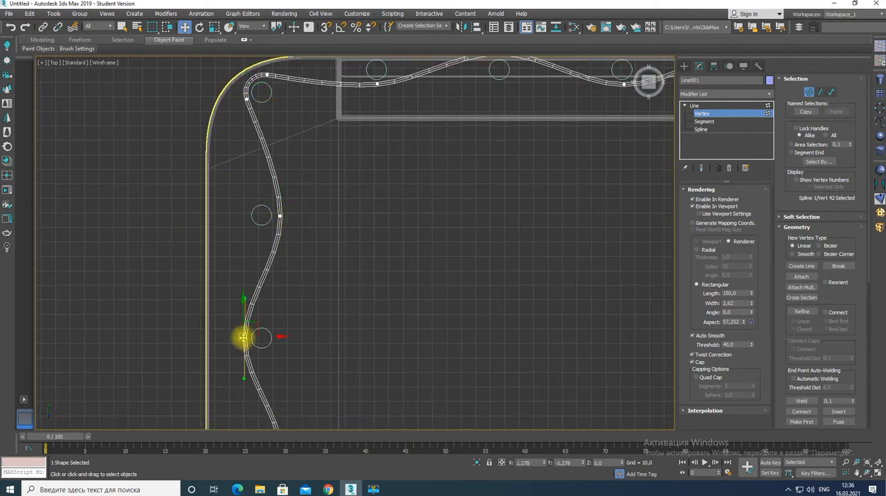
scroll(298, 379, "down", 3)
middle_click_drag(298, 379, 336, 177)
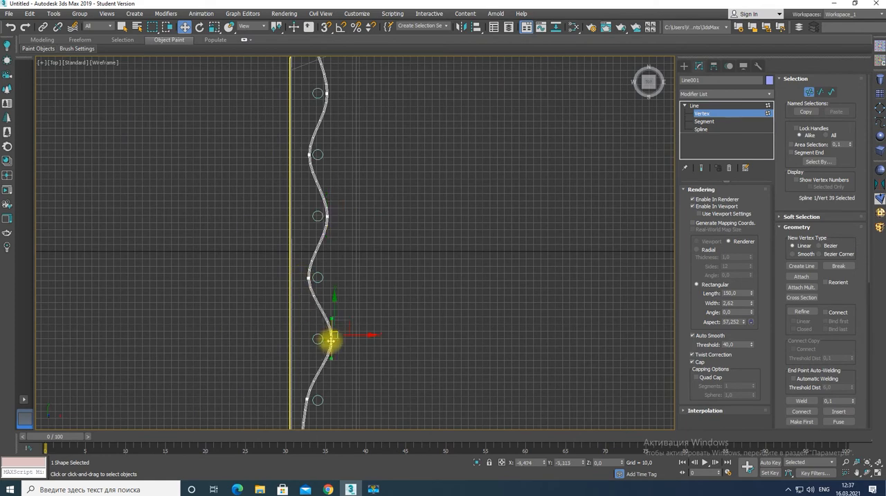
middle_click_drag(331, 338, 388, 160)
left_click(339, 216)
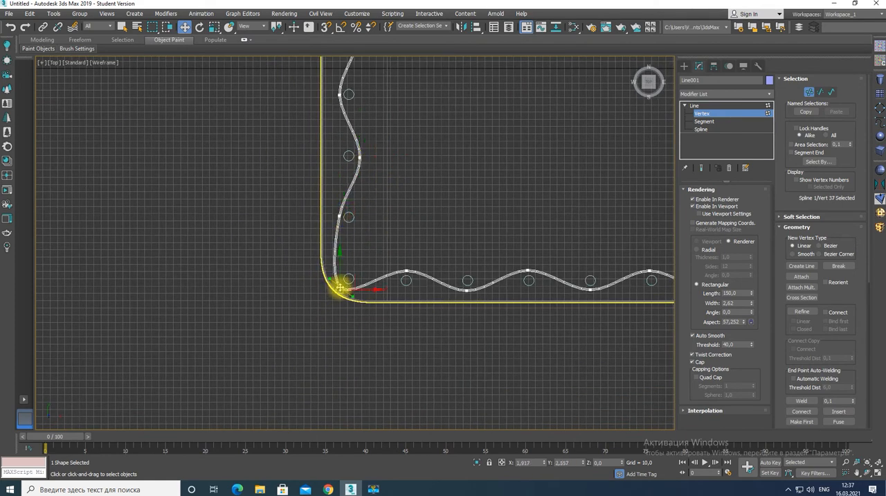
Pull the line's vertices closer to the cylinders along the uninterrupted long edge, through to its far corner
left_click(469, 289)
middle_click_drag(475, 282, 255, 284)
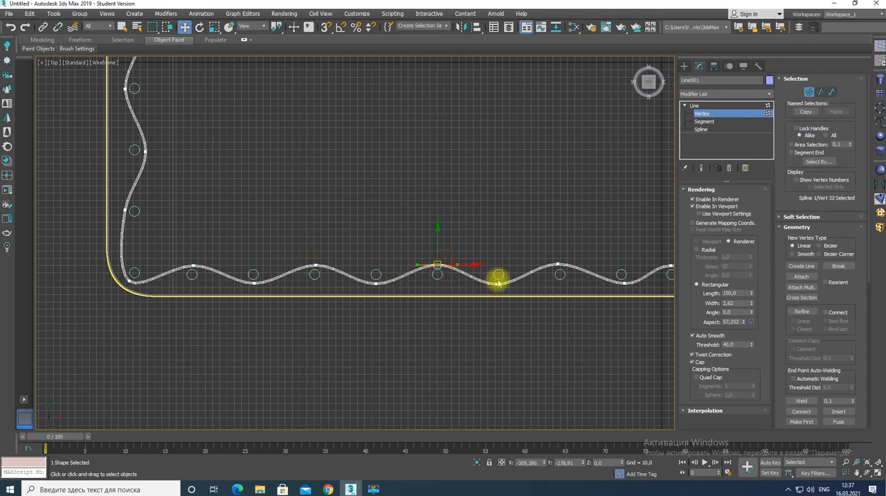
middle_click_drag(498, 285, 315, 270)
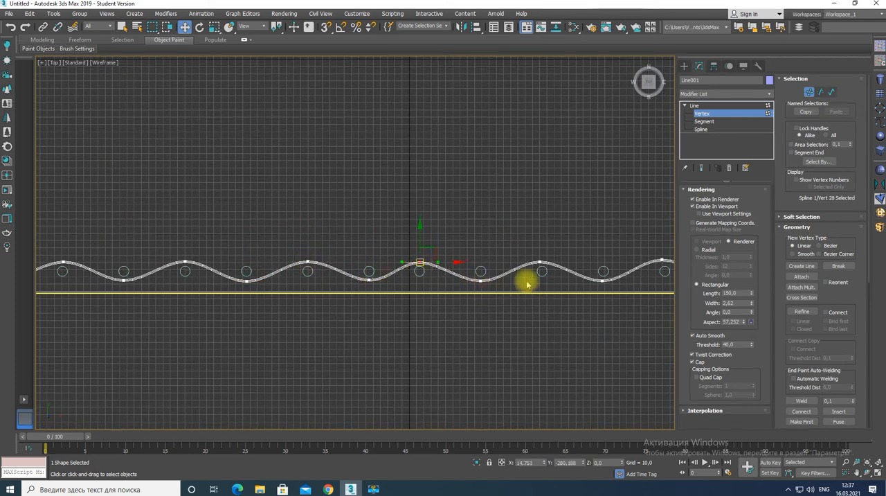
middle_click_drag(527, 284, 255, 298)
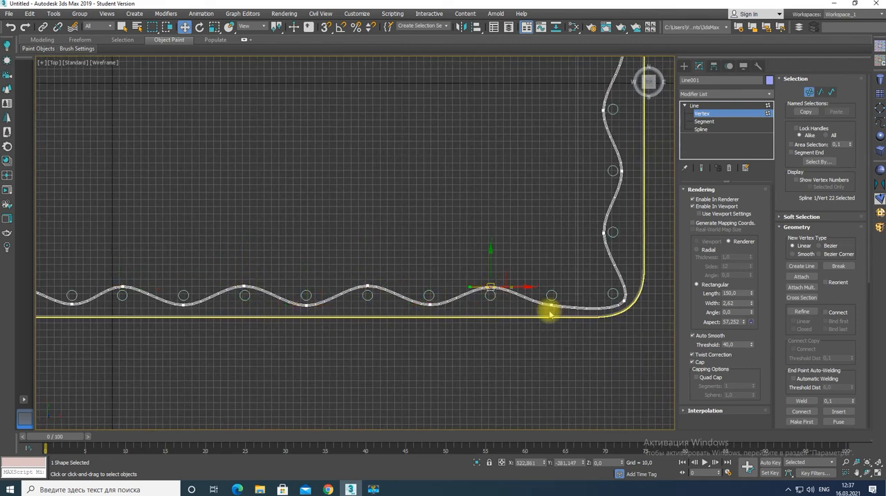
middle_click_drag(562, 309, 438, 313)
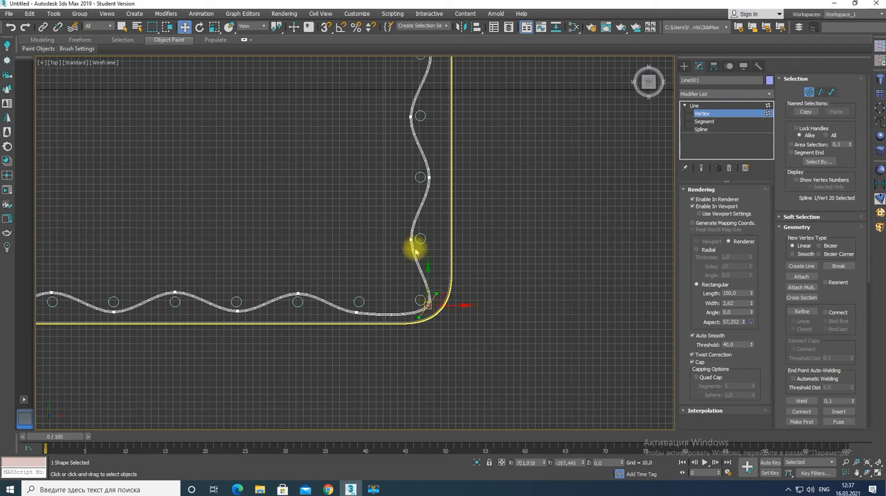
Tighten the line along the short edge leading to the open bar and smooth its bend around the corner cylinder
middle_click_drag(416, 250, 441, 383)
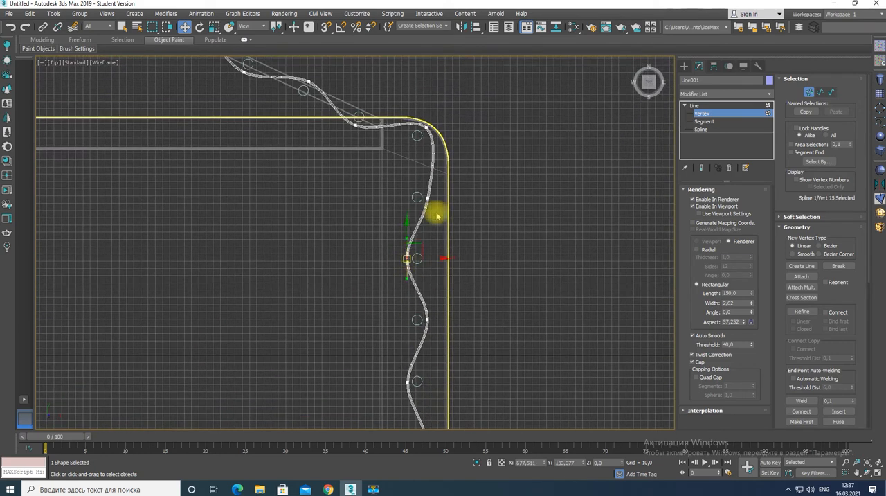
middle_click_drag(436, 216, 389, 307)
scroll(374, 272, "up", 3)
left_click(368, 255)
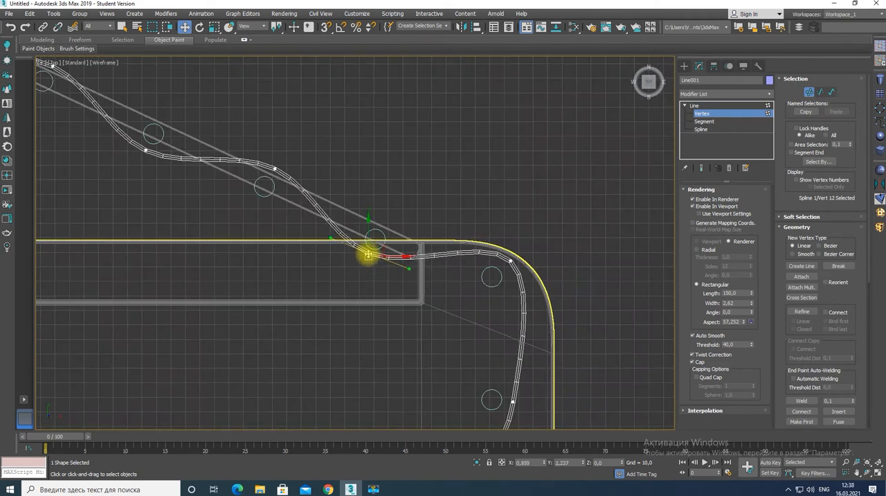
left_click_drag(510, 261, 490, 249)
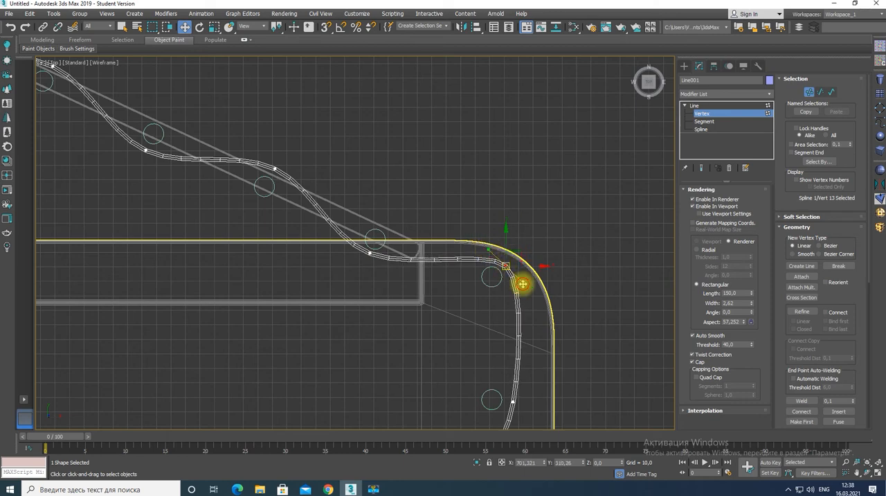
left_click_drag(523, 285, 521, 285)
Move the vertices along the angled open bar closer to its cylinders and even out the waves
middle_click_drag(266, 265, 506, 298)
left_click(506, 306)
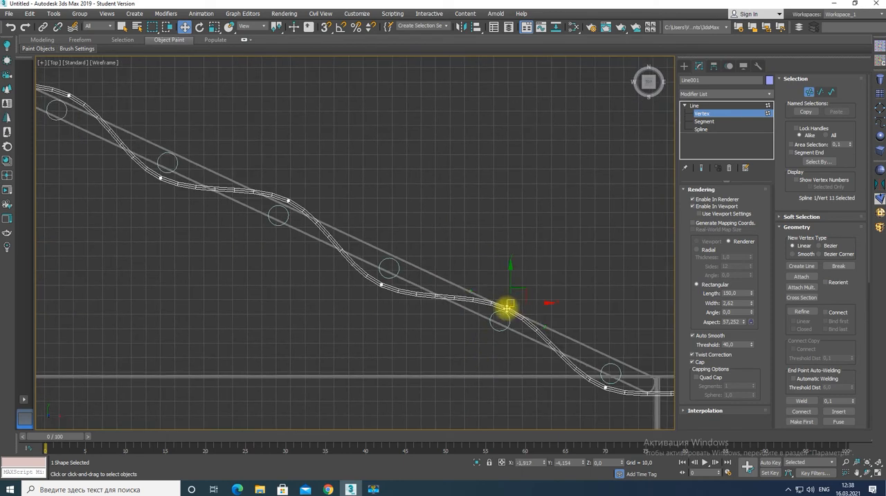
left_click(383, 281)
left_click(289, 201)
scroll(287, 201, "up", 2)
left_click_drag(288, 201, 285, 205)
middle_click_drag(176, 228, 481, 332)
left_click_drag(413, 272, 414, 270)
left_click_drag(284, 155, 278, 158)
left_click_drag(330, 186, 328, 188)
Tighten the line near the open bar's tip and shape its end hook into a round curl around the last cylinder
middle_click_drag(186, 243, 585, 408)
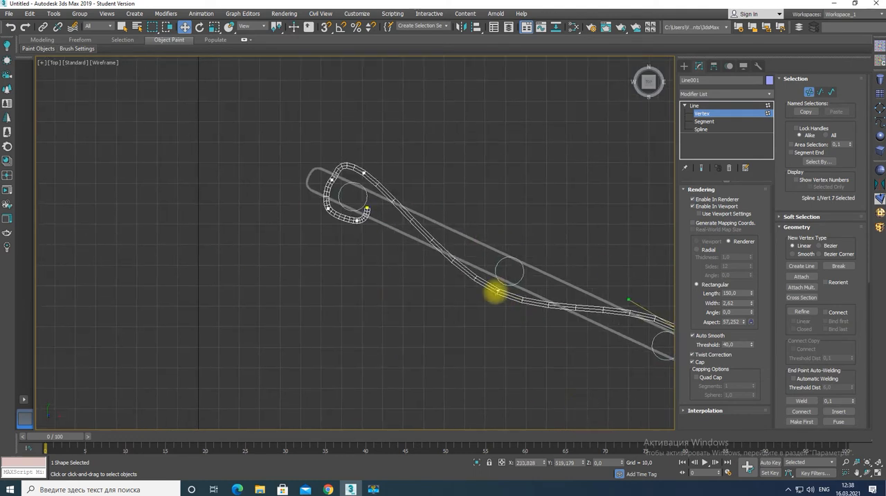
left_click_drag(496, 292, 498, 291)
left_click_drag(553, 314, 550, 319)
left_click(369, 178)
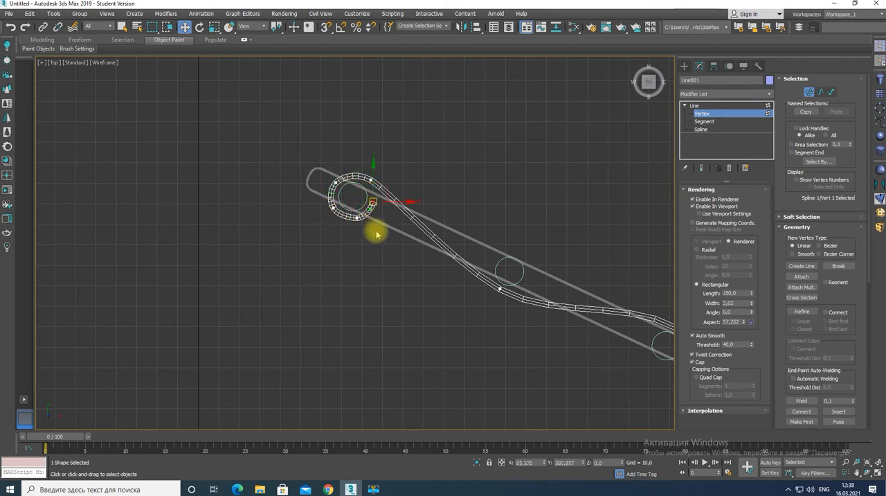
Leave vertex editing and lower the raised cylinders in the front view to the level of the short-edge ones
key("alt+w")
key("alt+w")
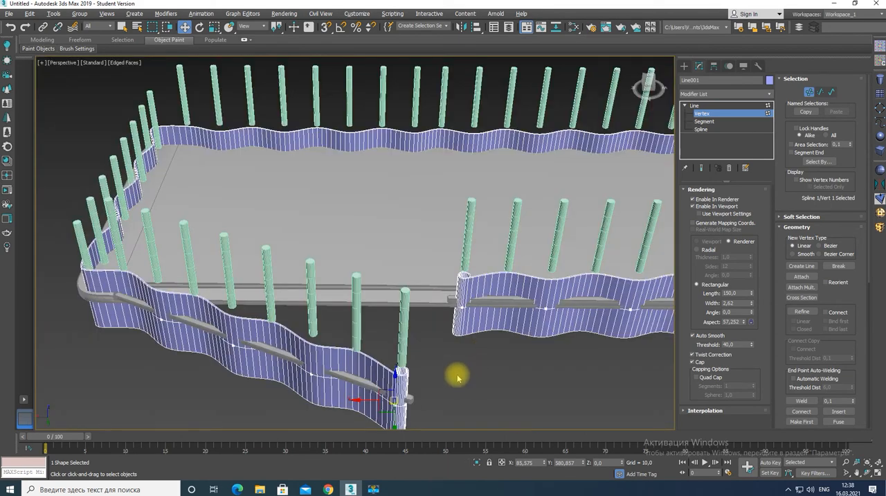
key("alt+w")
scroll(526, 222, "down", 5)
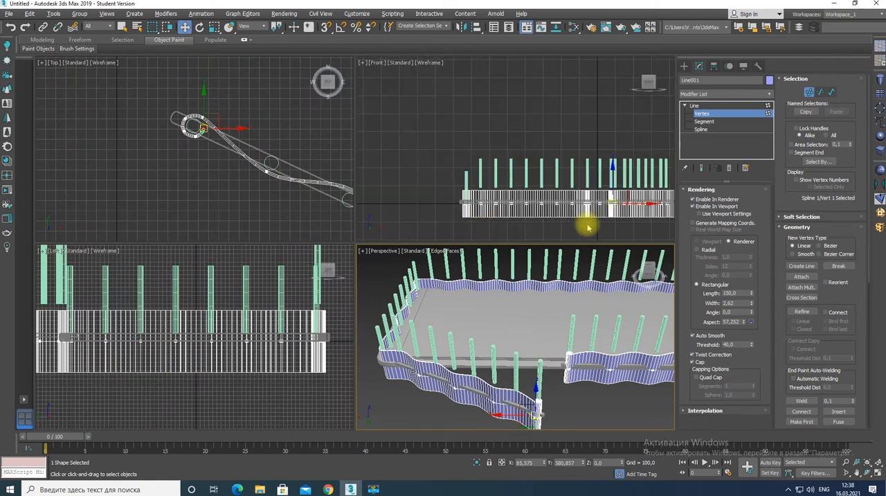
left_click(520, 223)
left_click(695, 106)
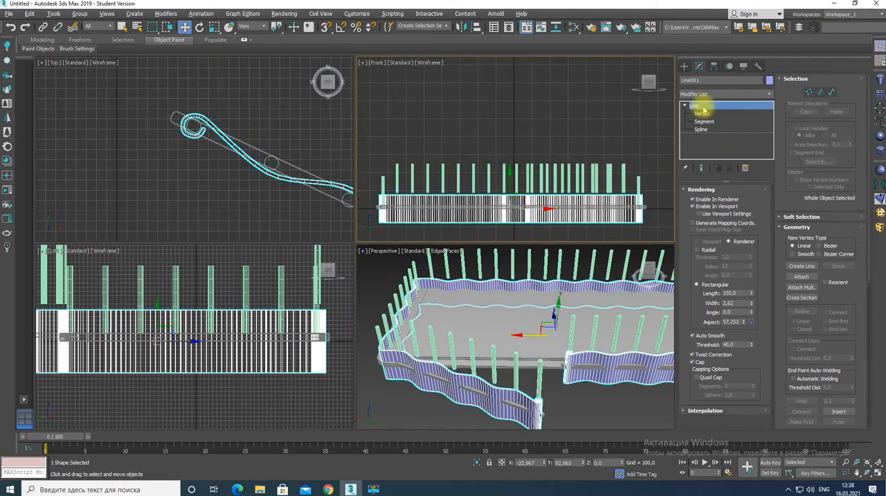
left_click_drag(621, 168, 620, 169)
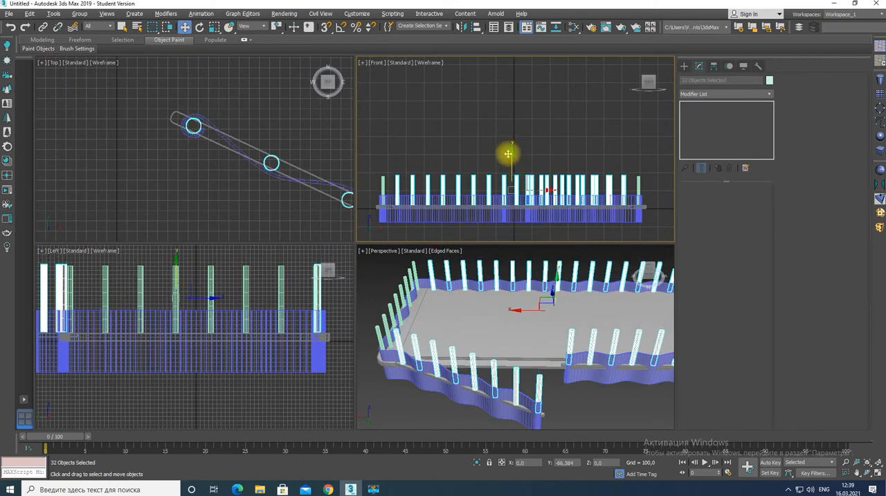
left_click(499, 194)
mouse_move(509, 169)
left_mouse_down()
mouse_move(510, 152)
mouse_move(509, 169)
left_mouse_up()
Select all 48 cylinders and scale them vertically to more than twice their height
left_click_drag(651, 183, 645, 188)
key("r")
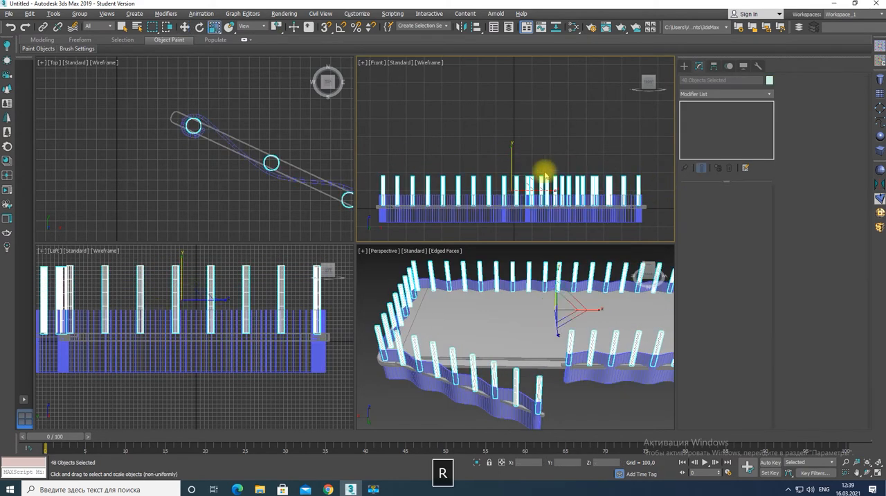
left_click_drag(510, 145, 524, 79)
Raise the woven band to a height of about 97.9 so its lower edge sits just above the slab
key("w")
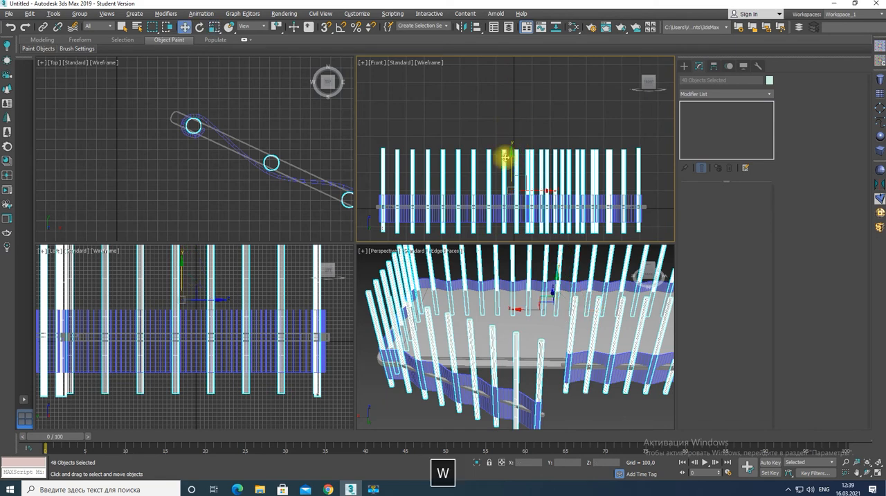
left_click(495, 213)
left_click_drag(512, 174, 510, 157)
scroll(489, 199, "up", 3)
key("alt+w")
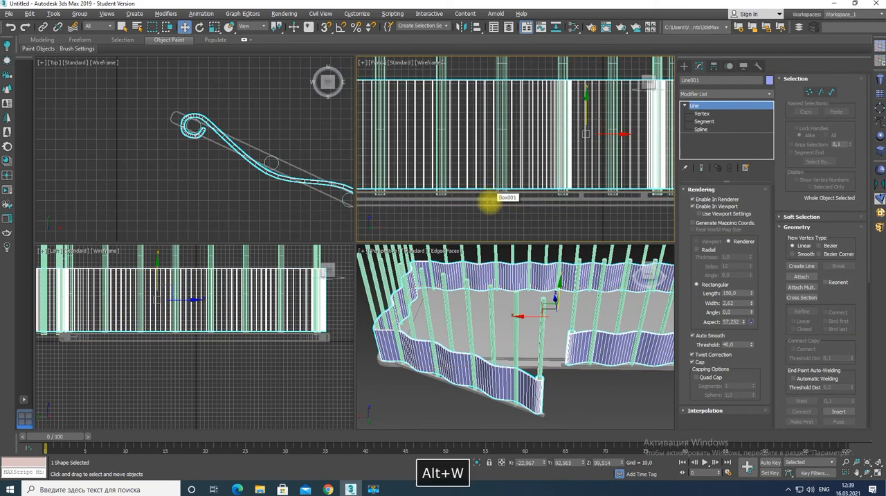
scroll(498, 188, "up", 1)
middle_click_drag(498, 189, 500, 182)
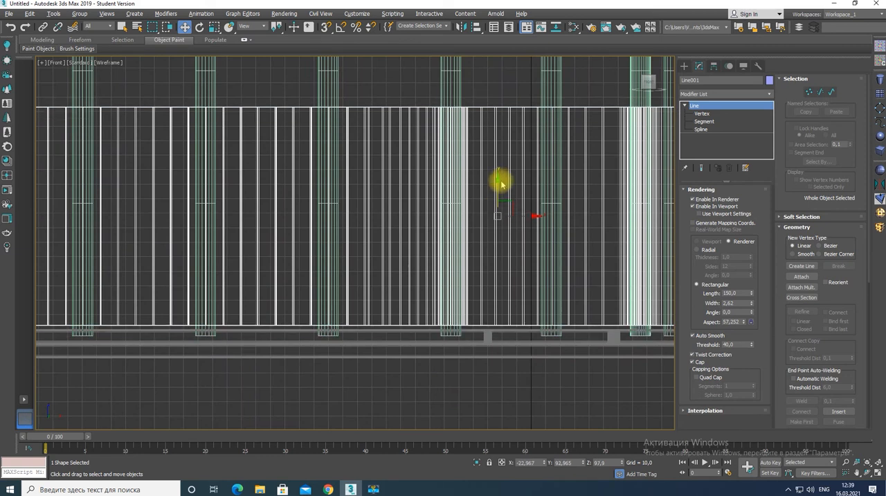
Copy the woven band straight up so the duplicate sits directly on top of the first, at a height of about 260
scroll(499, 190, "down", 5)
left_click_drag(499, 168, 500, 122, "shift")
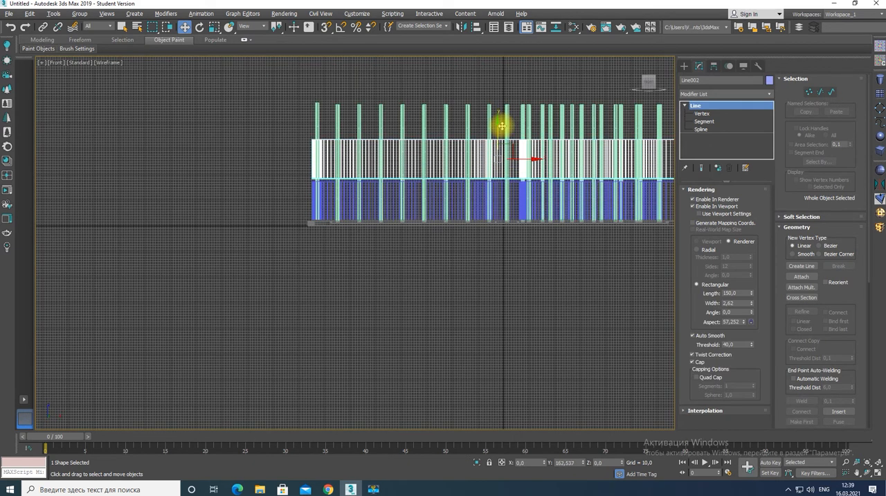
left_click(455, 283)
Move the copied band's vertices along the open bar to the opposite sides of the cylinders to reverse its weave
key("alt+w")
key("alt+w")
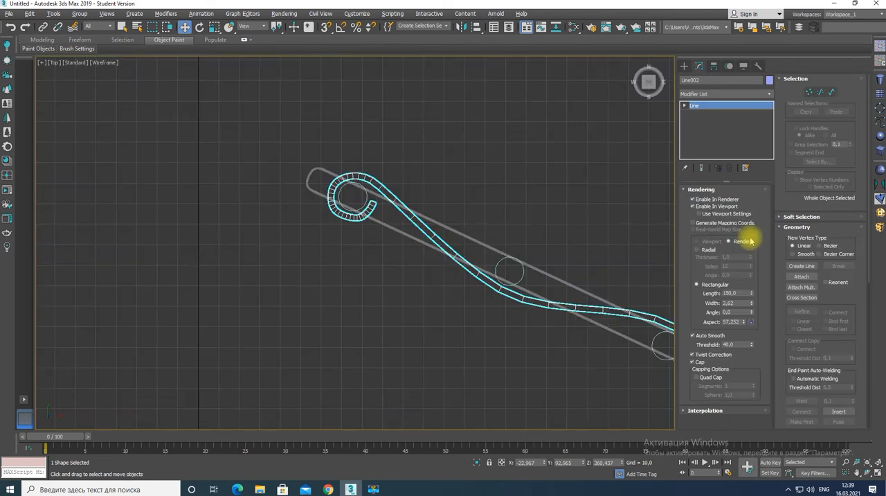
left_click(703, 114)
middle_click_drag(563, 259, 395, 235)
left_click_drag(332, 263, 352, 229)
left_click_drag(509, 300, 489, 334)
middle_click_drag(612, 363, 294, 208)
left_click_drag(327, 258, 347, 224)
left_click_drag(504, 296, 483, 334)
left_click_drag(320, 277, 339, 234)
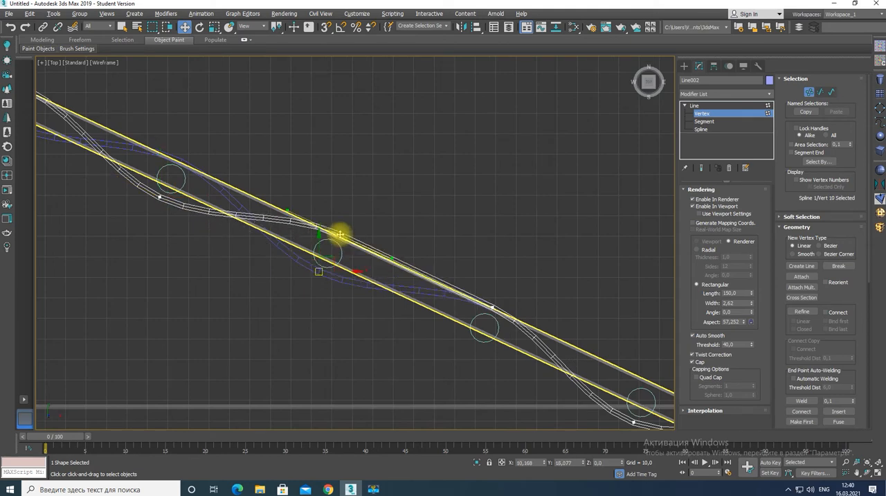
left_click_drag(493, 307, 481, 344)
middle_click_drag(582, 365, 234, 201)
left_click_drag(286, 260, 302, 223)
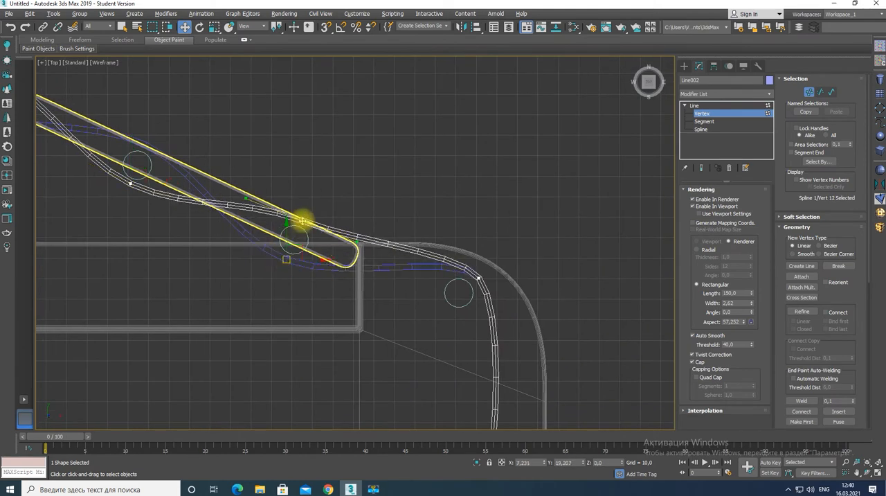
Move the second band's vertices along the slab's right side to the opposite sides of the cylinders to reverse its weave there
middle_click_drag(495, 358, 429, 130)
left_click_drag(424, 236, 375, 234)
middle_click_drag(396, 352, 432, 144)
left_click_drag(399, 200, 450, 201)
left_click_drag(458, 372, 409, 374)
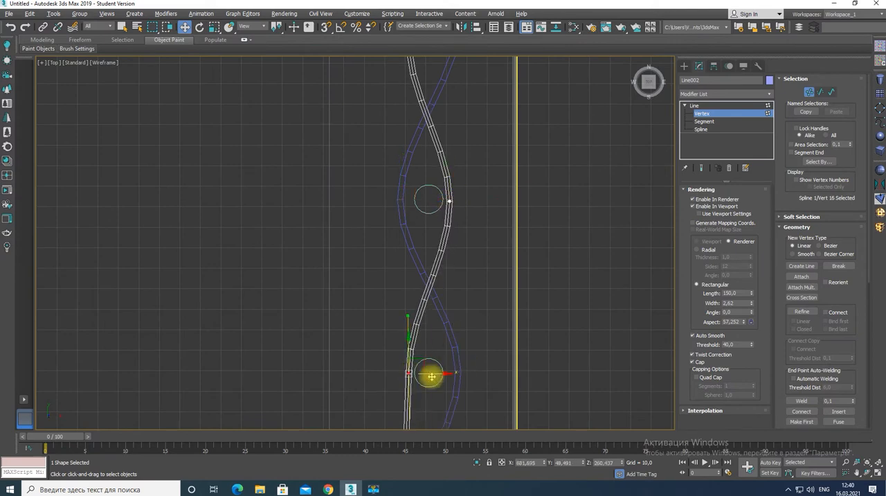
middle_click_drag(439, 353, 495, 28)
left_click_drag(458, 223, 507, 220)
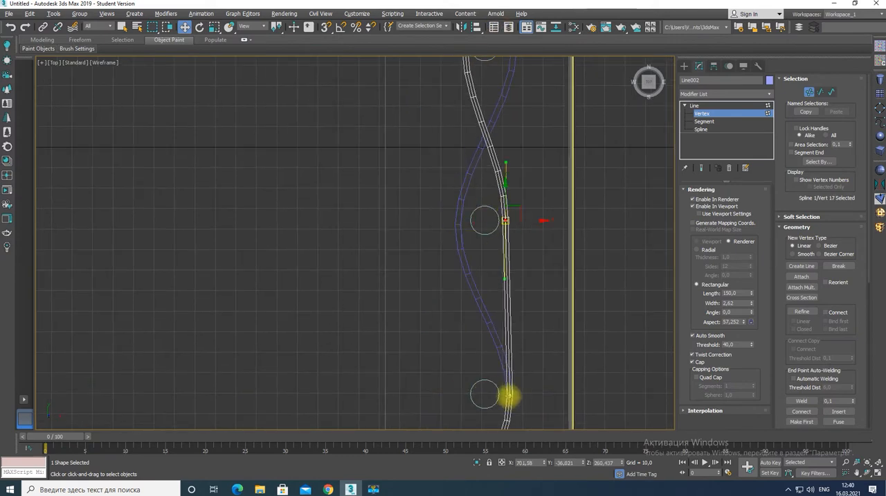
left_click_drag(509, 396, 461, 396)
scroll(483, 278, "down", 5)
middle_click_drag(482, 278, 482, 80)
left_click_drag(473, 182, 490, 182)
Reverse the second band's weave along the right half of the front side by moving its vertices across the cylinders
left_click_drag(419, 255, 423, 236)
left_click_drag(360, 236, 359, 254)
left_click_drag(299, 254, 298, 236)
left_click_drag(236, 235, 237, 253)
middle_click_drag(182, 237, 445, 226)
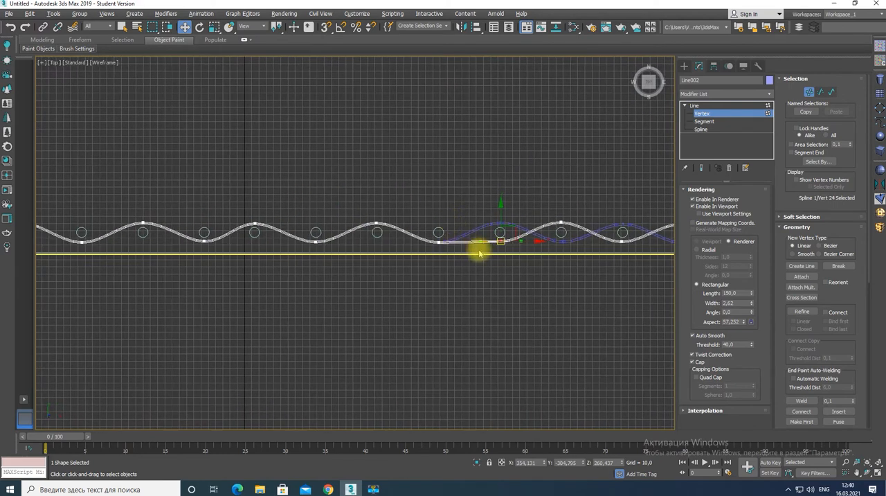
left_click_drag(439, 241, 439, 224)
left_click_drag(377, 223, 376, 241)
left_click_drag(316, 242, 316, 225)
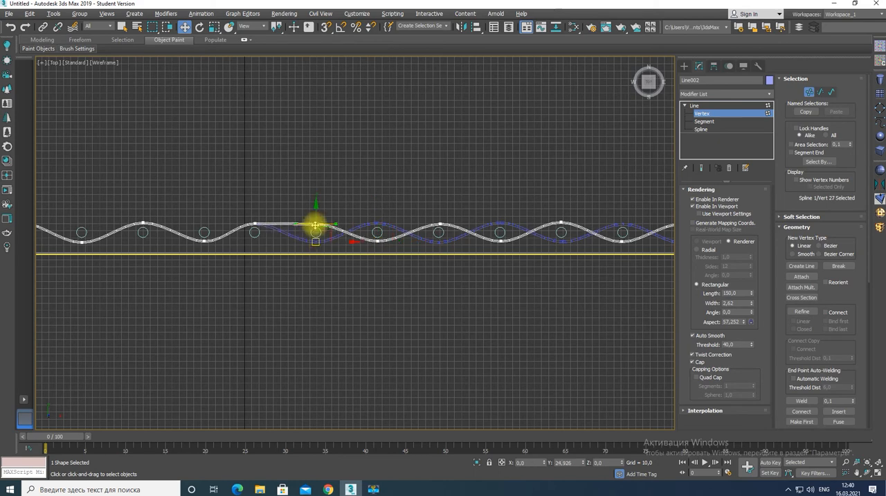
left_click_drag(255, 223, 254, 234)
Continue reversing the second band's weave along the left half of the front side as far as the corner
middle_click_drag(204, 228, 575, 229)
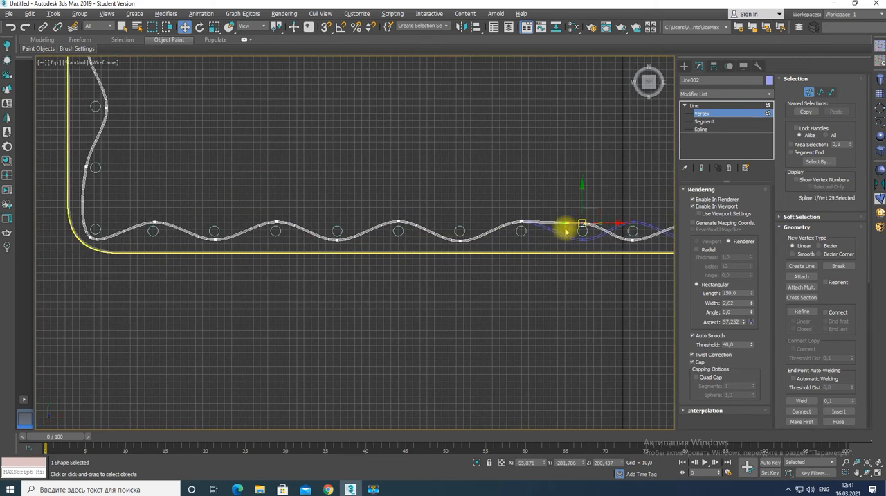
left_click_drag(521, 223, 525, 236)
left_click_drag(459, 242, 459, 223)
left_click_drag(399, 222, 398, 241)
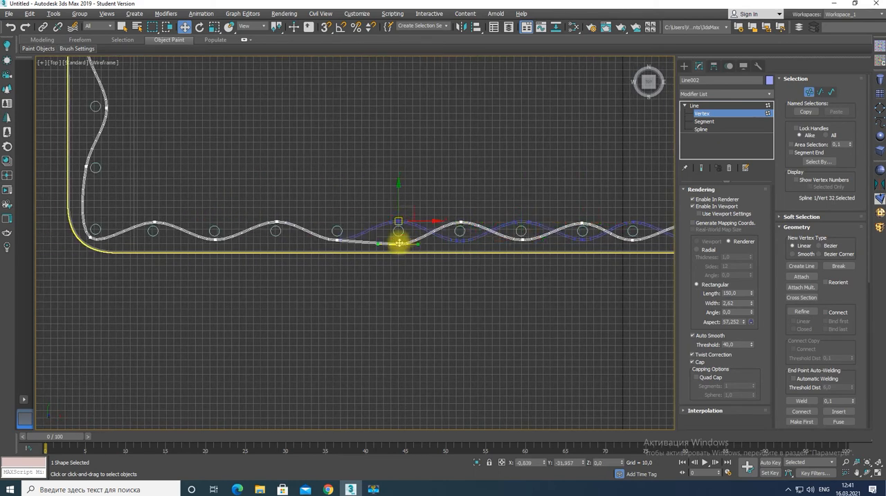
left_click_drag(338, 240, 339, 221)
left_click_drag(277, 222, 277, 240)
middle_click_drag(216, 245, 529, 246)
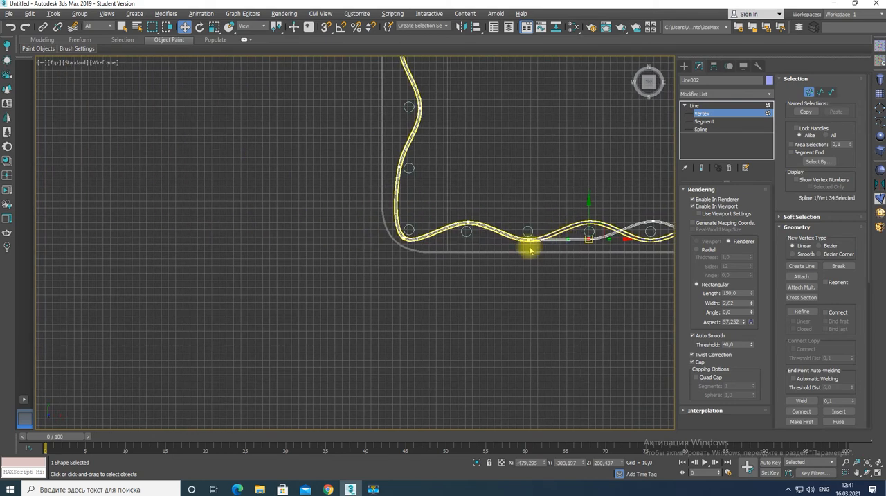
left_click_drag(529, 241, 529, 223)
left_click_drag(468, 222, 468, 240)
Move the second band's vertices along the slab's left side across the cylinders so the weave alternates with the band below
left_click_drag(409, 168, 401, 168)
mouse_move(409, 107)
left_mouse_down()
mouse_move(419, 105)
mouse_move(402, 104)
left_mouse_up()
middle_click_drag(407, 56, 435, 273)
left_click_drag(429, 263, 444, 263)
left_click_drag(447, 200, 429, 199)
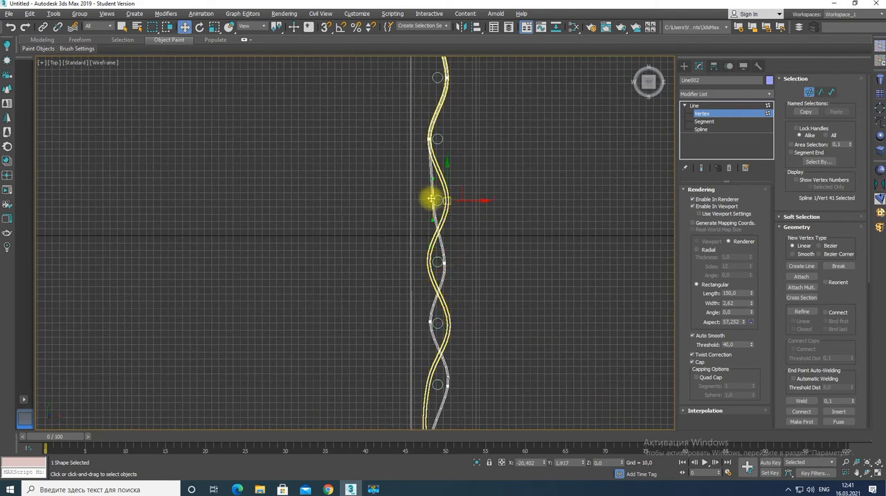
left_click_drag(429, 139, 446, 137)
left_click_drag(447, 76, 430, 75)
middle_click_drag(455, 109, 500, 364)
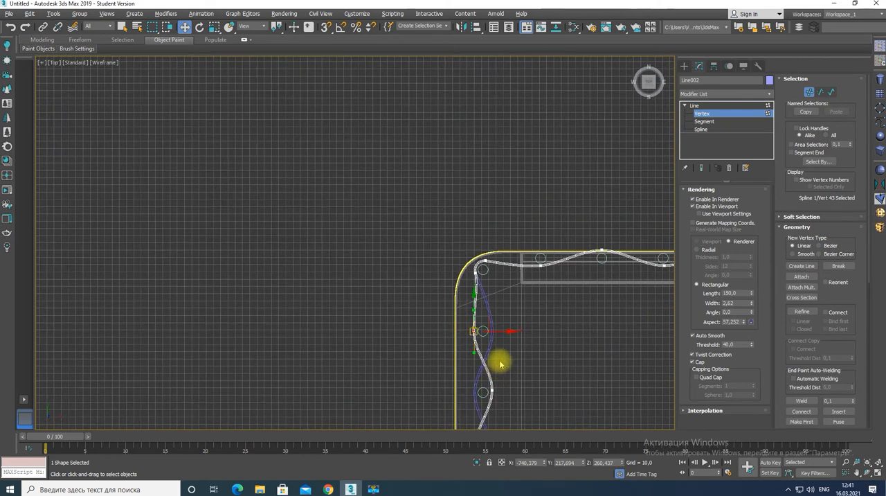
Reverse the second band's weave along the rear side up to its looped end and finish vertex editing
left_click(603, 258)
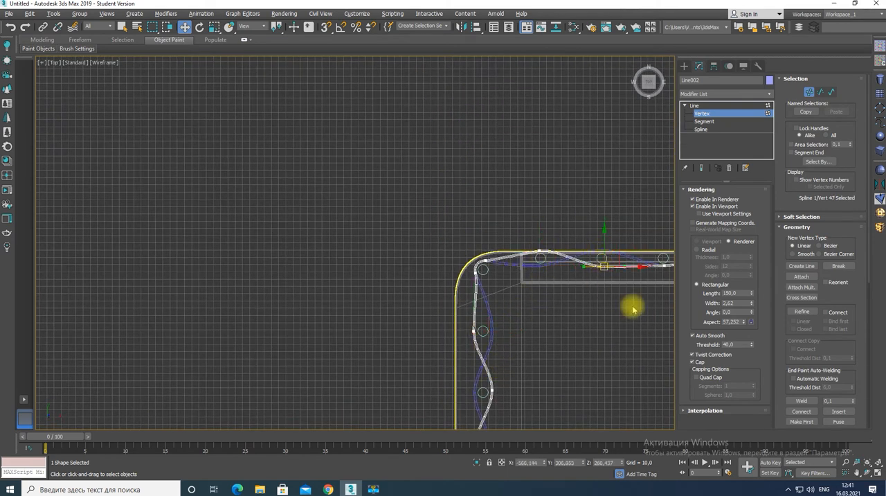
middle_click_drag(632, 308, 441, 262)
left_click_drag(472, 219, 471, 203)
left_click_drag(534, 205, 535, 220)
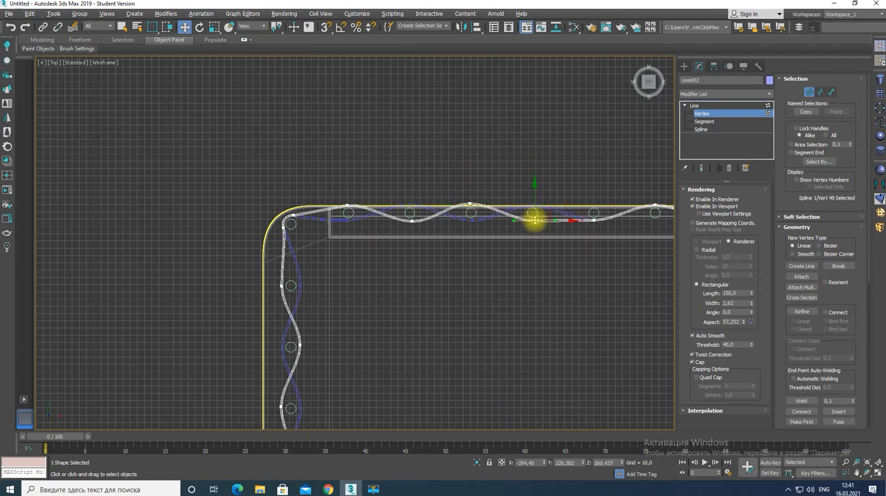
left_click_drag(594, 220, 598, 203)
middle_click_drag(635, 231, 402, 239)
left_click_drag(422, 216, 422, 229)
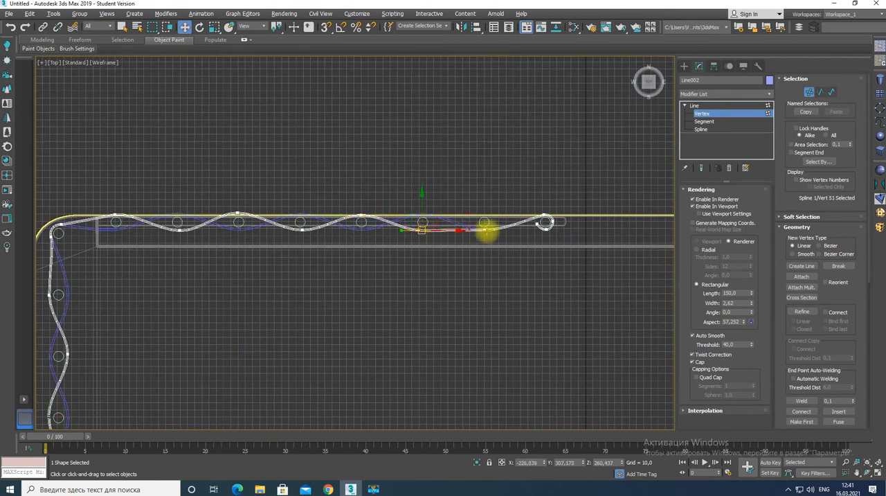
left_click_drag(485, 228, 487, 214)
key("alt+w")
right_click(524, 190)
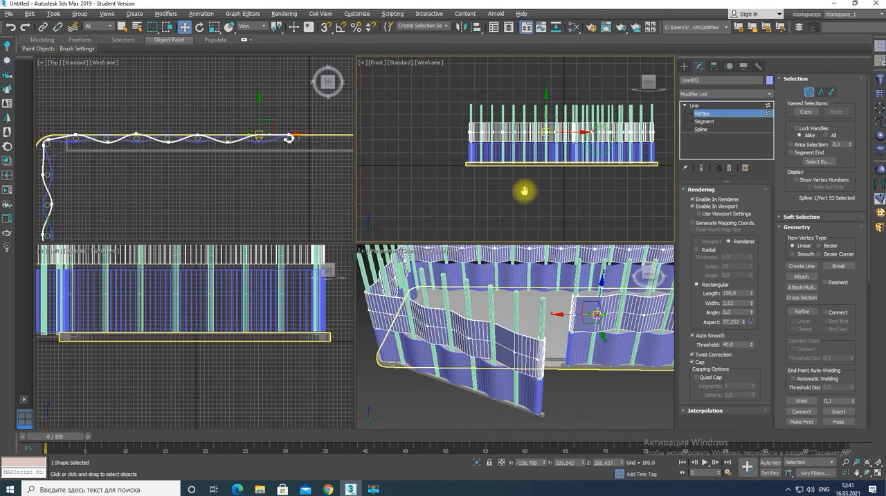
key("alt+w")
left_click(694, 106)
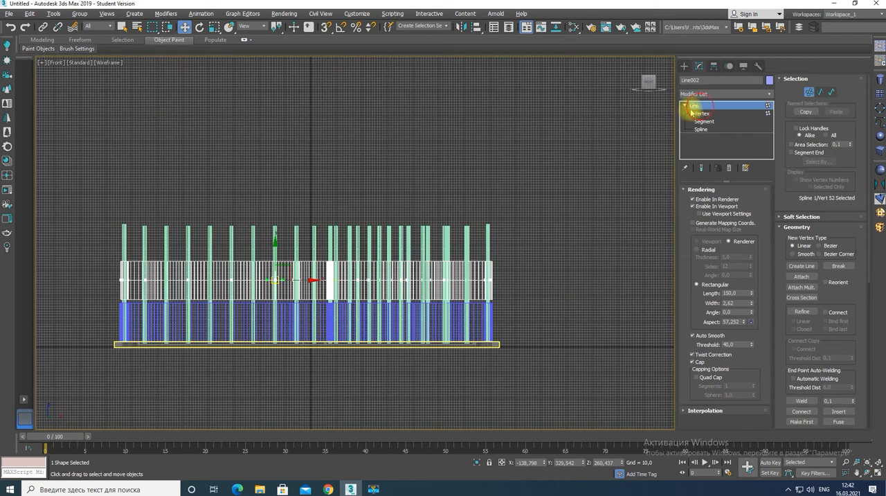
Select all 48 cylinders, stretch them taller to fit a third band, and raise them so their bases sit on the slab
left_click(381, 325)
left_click_drag(304, 282, 309, 203, "shift")
left_click(482, 284)
left_click(560, 243)
key("ctrl+a")
key("r")
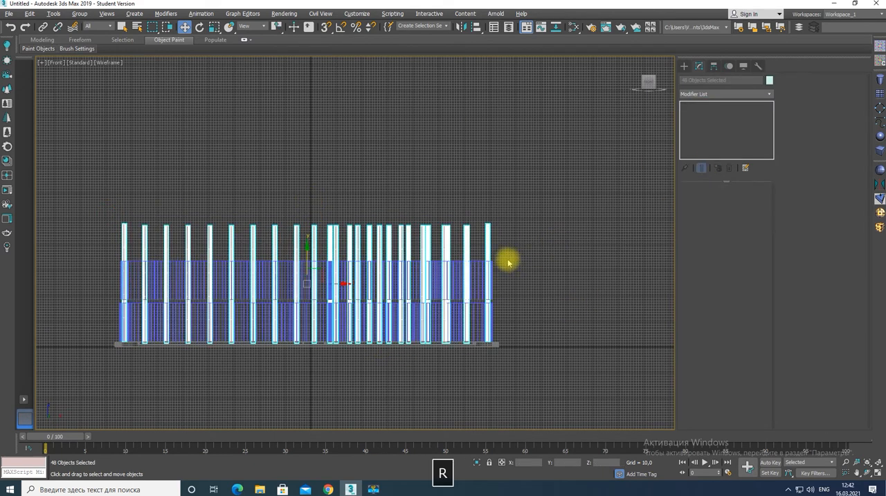
key("w")
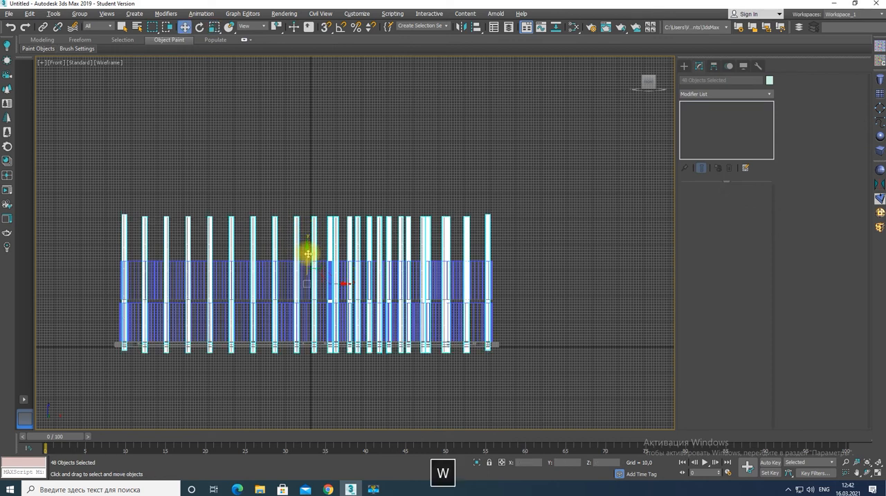
left_click(465, 334)
Copy the lowest woven band straight up to a height of about 429 as a third band above the second
left_click(332, 310)
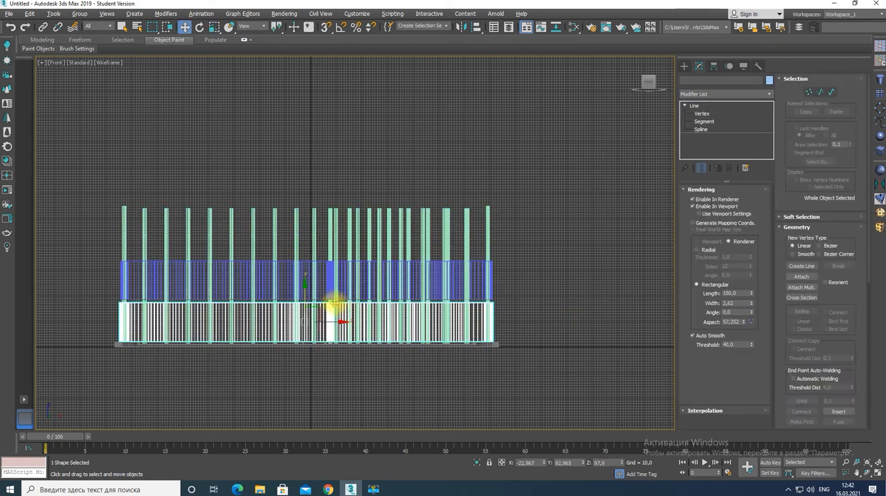
mouse_move(311, 239)
left_mouse_down("shift")
mouse_move(316, 203)
mouse_move(337, 233)
left_mouse_up("shift")
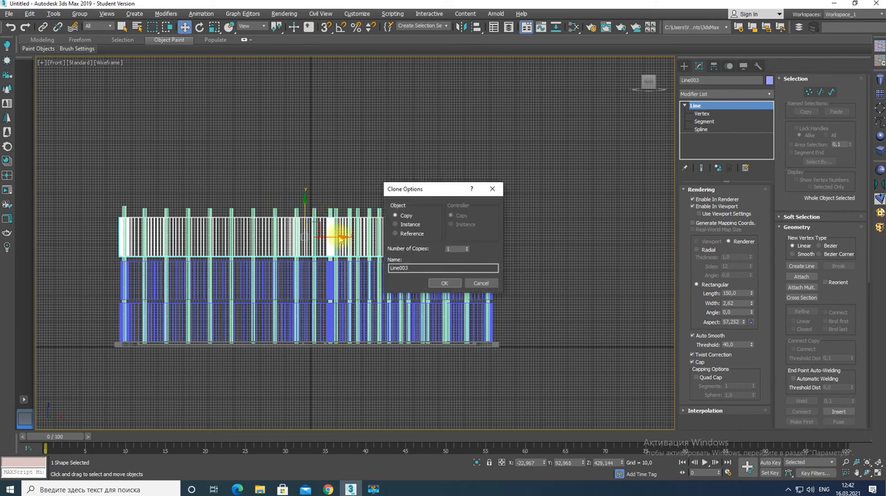
key("Return")
Select the eight cylinders at the slab's left end and lower them by about 11.7 to meet the slab
left_click(131, 207)
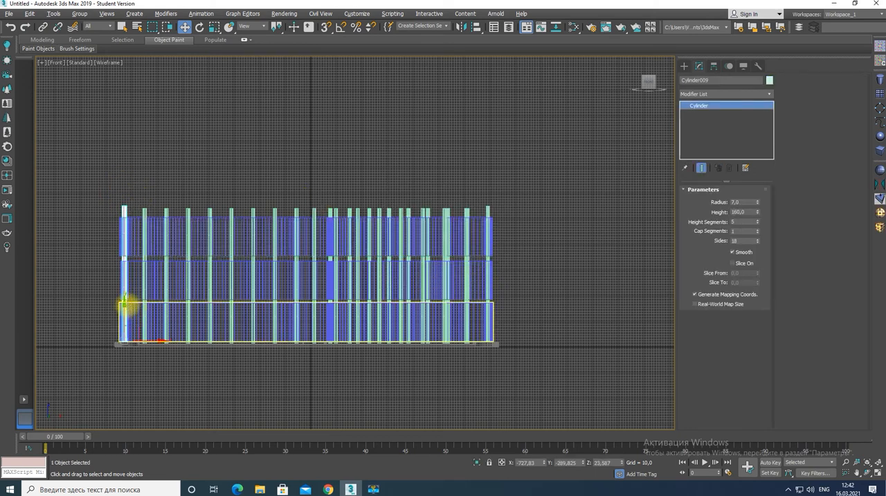
key("ctrl+z")
left_click_drag(105, 200, 133, 214)
scroll(130, 346, "up", 8)
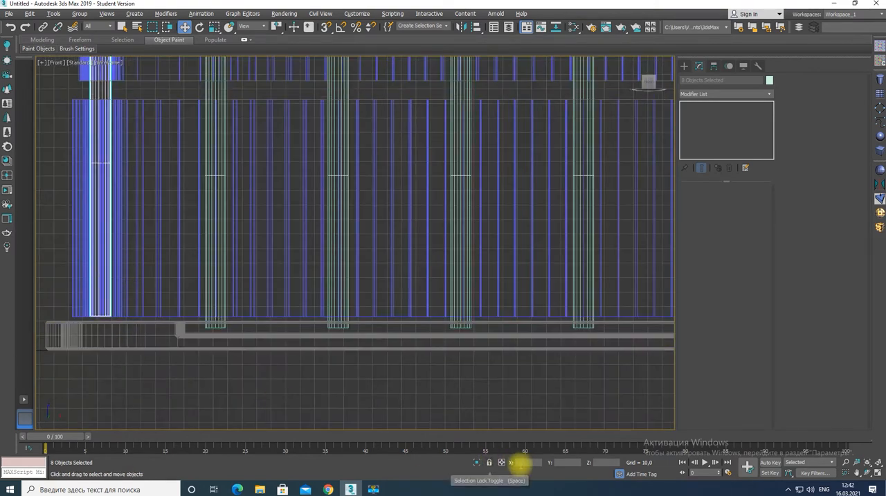
scroll(314, 416, "down", 6)
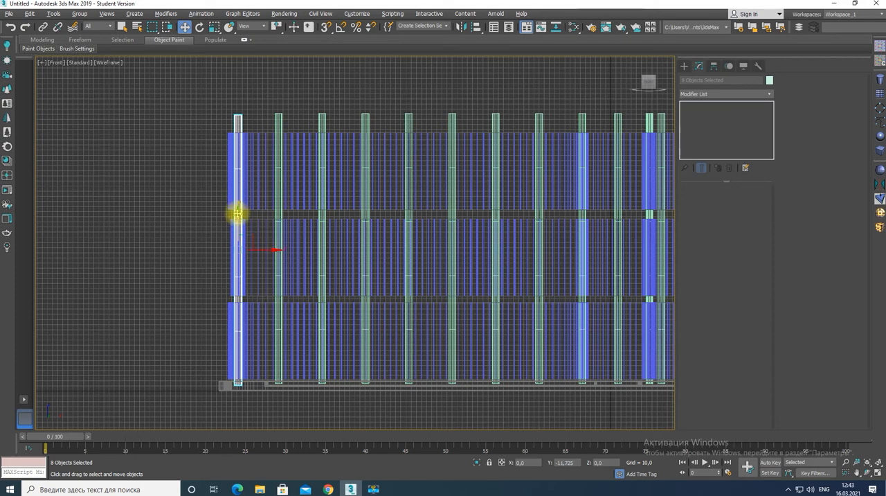
Select the eight cylinders at the slab's right end and lower them to match the other posts
middle_click_drag(546, 246, 21, 275)
left_click_drag(425, 123, 481, 151)
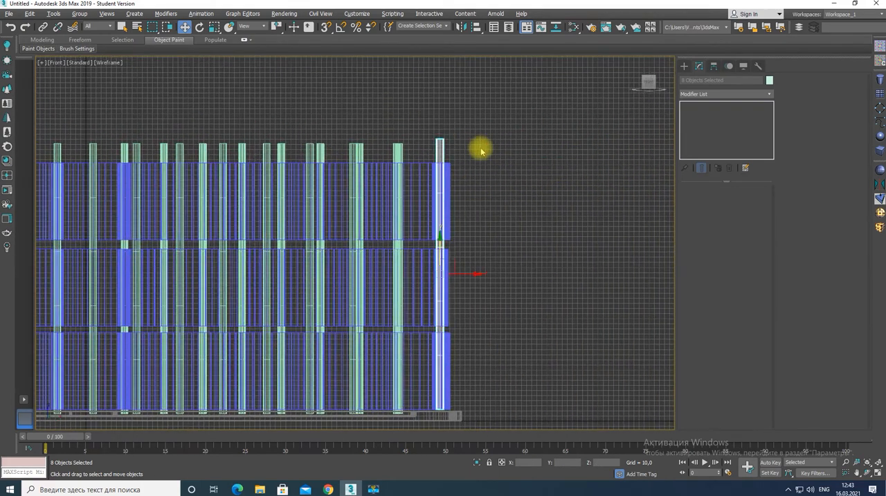
scroll(395, 286, "down", 2)
middle_click_drag(227, 277, 408, 270)
Select all 48 cylinders, shorten them slightly and lower them so their tops are nearly flush with the third band
left_click_drag(619, 185, 614, 191)
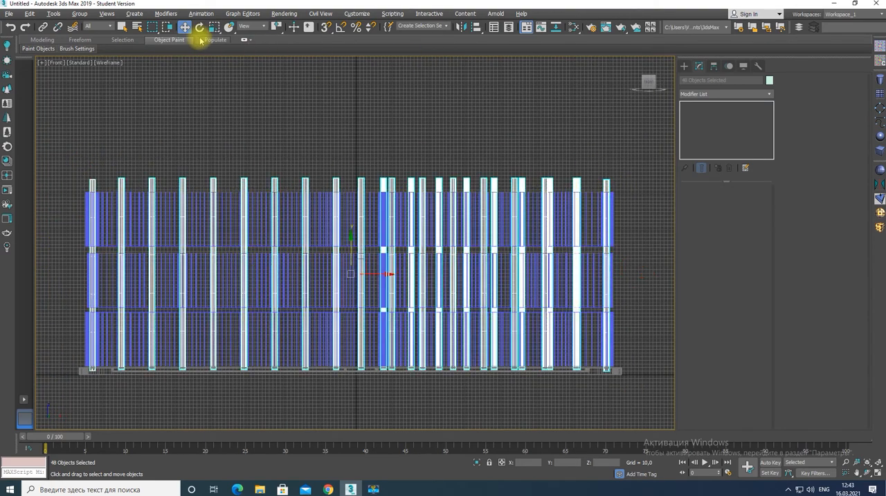
key("r")
left_click_drag(352, 228, 352, 232)
key("w")
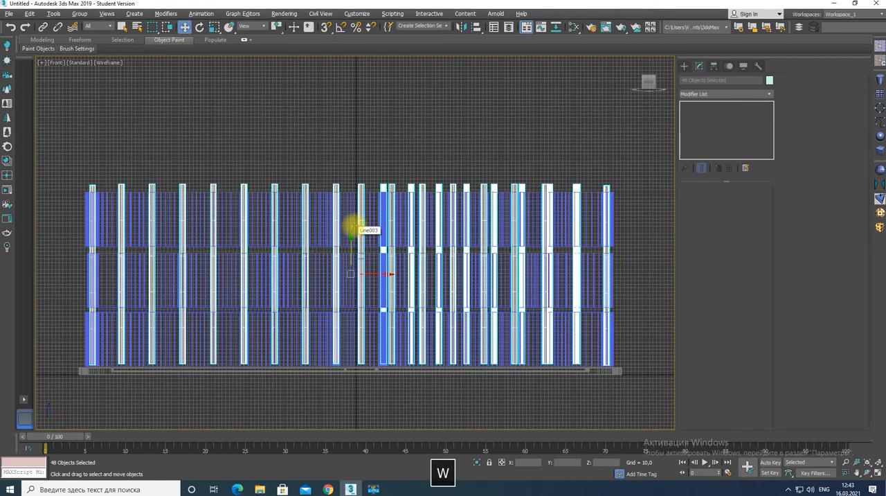
key("alt+w")
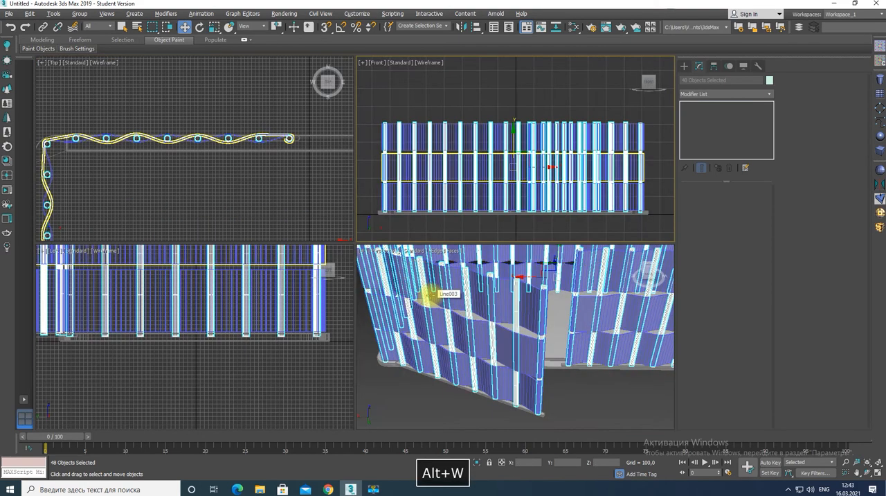
middle_click_drag(540, 379, 509, 203, "alt")
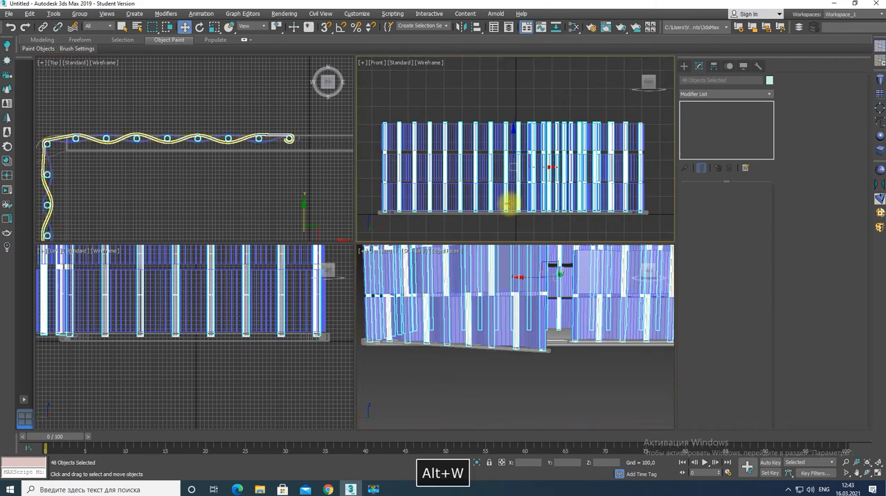
key("alt+w")
Select the three objects that make up the base, including the slab and the open bar
scroll(263, 384, "up", 4)
left_click(242, 355)
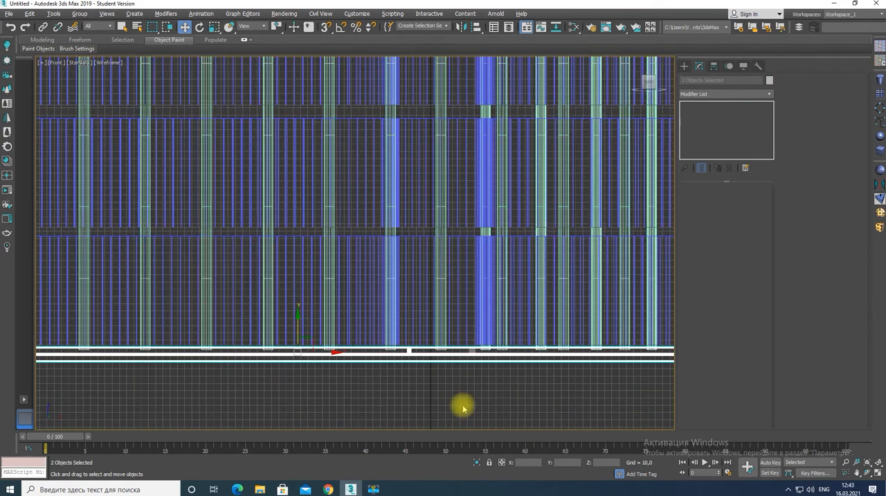
left_click(515, 399)
scroll(490, 404, "down", 3)
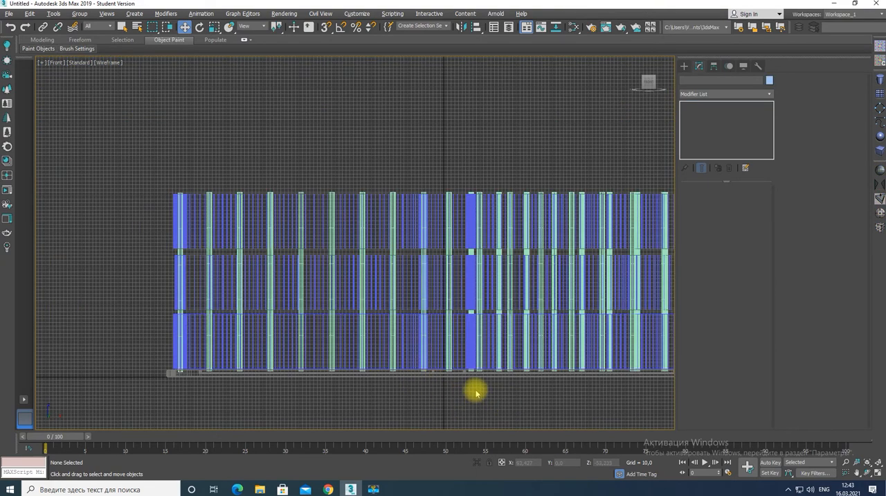
left_click(460, 375)
key("alt+w")
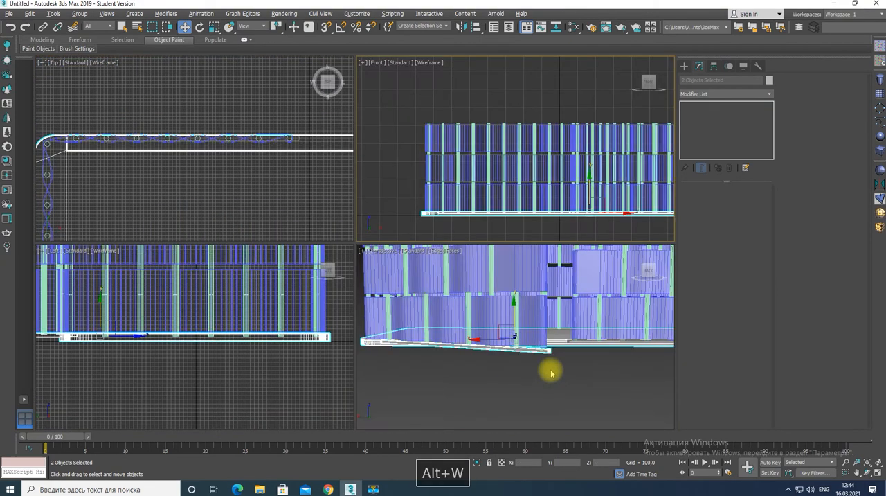
middle_click_drag(550, 372, 465, 340, "alt")
scroll(491, 336, "up", 4)
left_click(486, 337, "ctrl")
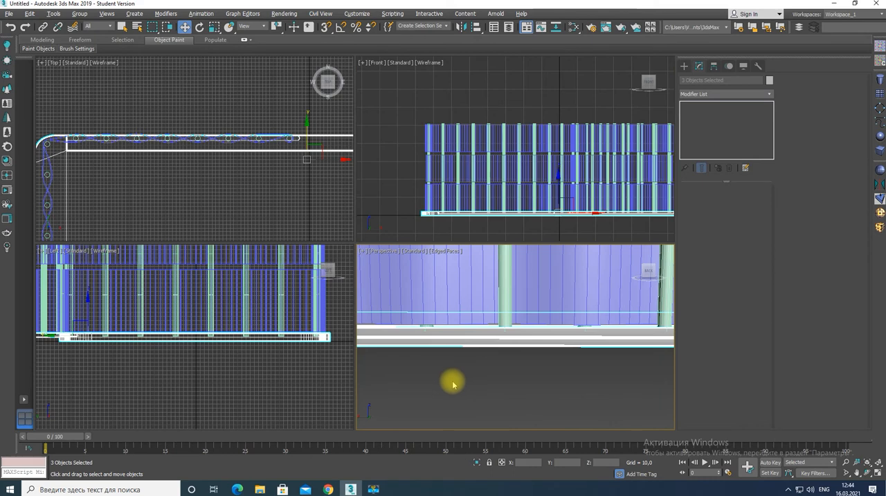
Mirror the three selected base parts across the Z axis as a copy
key("alt+w")
key("z")
left_click(462, 27)
left_click(424, 215)
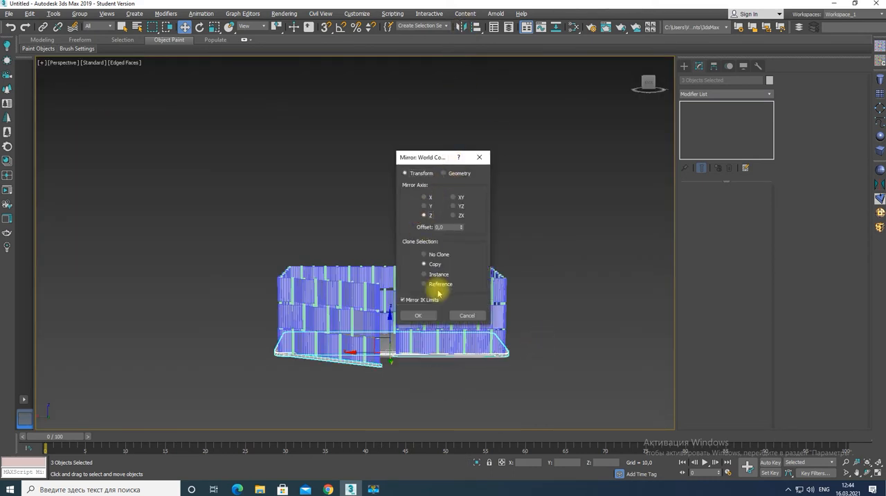
left_click(418, 316)
Raise the mirrored base copy to the top of the posts so it caps the third woven band
middle_click_drag(392, 323, 392, 254, "alt")
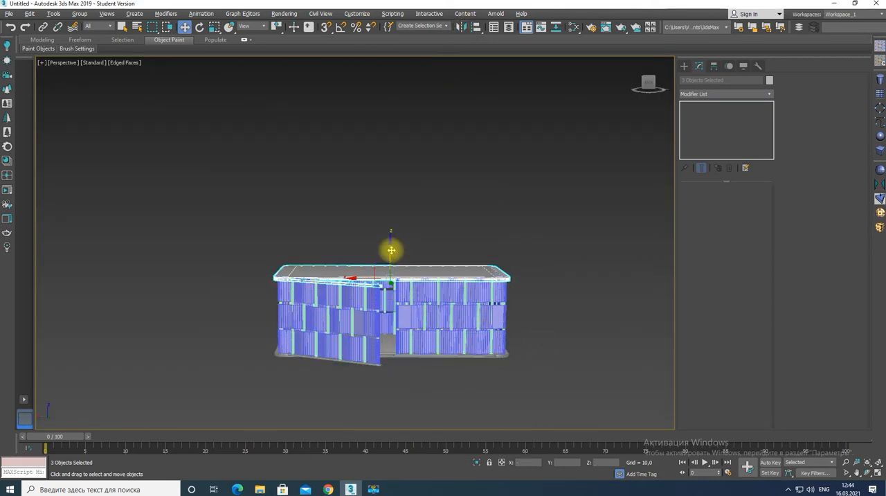
key("alt+w")
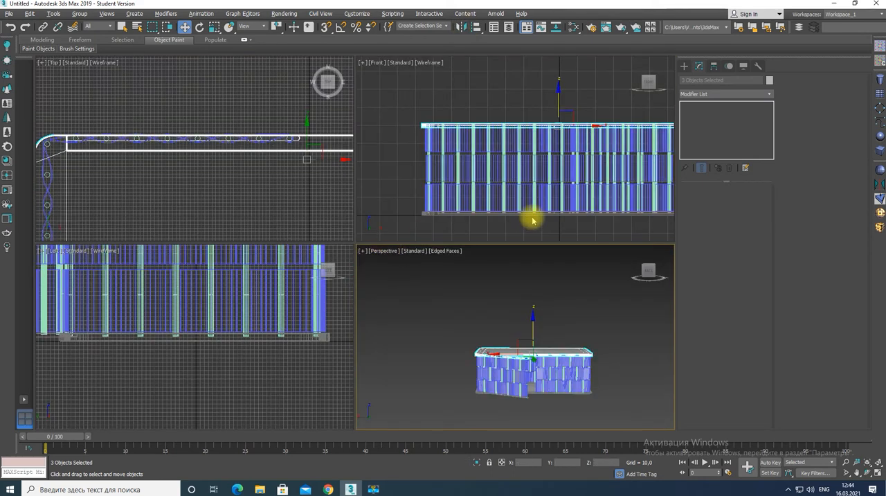
left_click(559, 100)
left_click(531, 370)
key("alt+w")
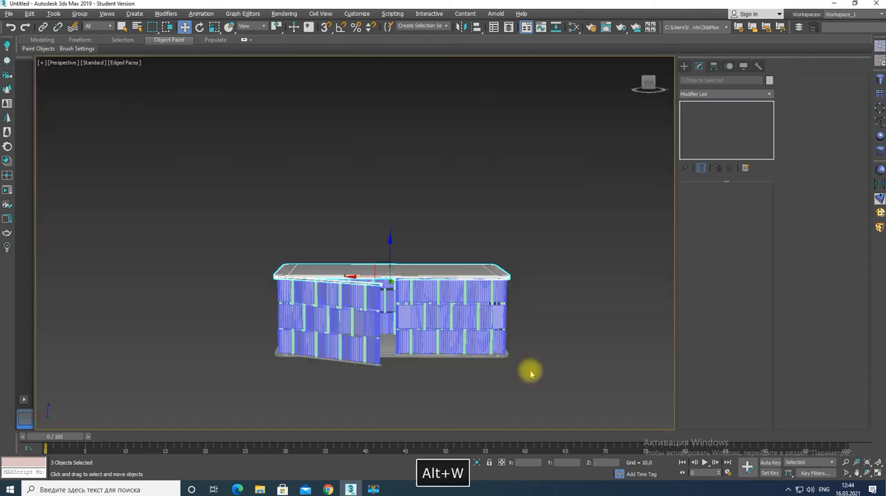
Recolour every object of the enclosure grey and turn off the edged-faces display in the perspective view
left_click_drag(270, 227, 594, 377)
left_click(769, 80)
left_click(490, 294)
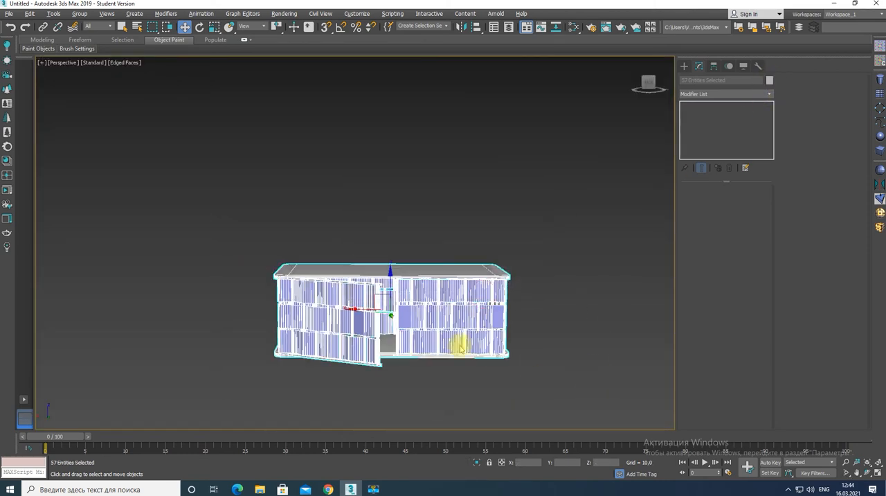
left_click(536, 375)
key("F4")
middle_click_drag(390, 363, 406, 342, "alt")
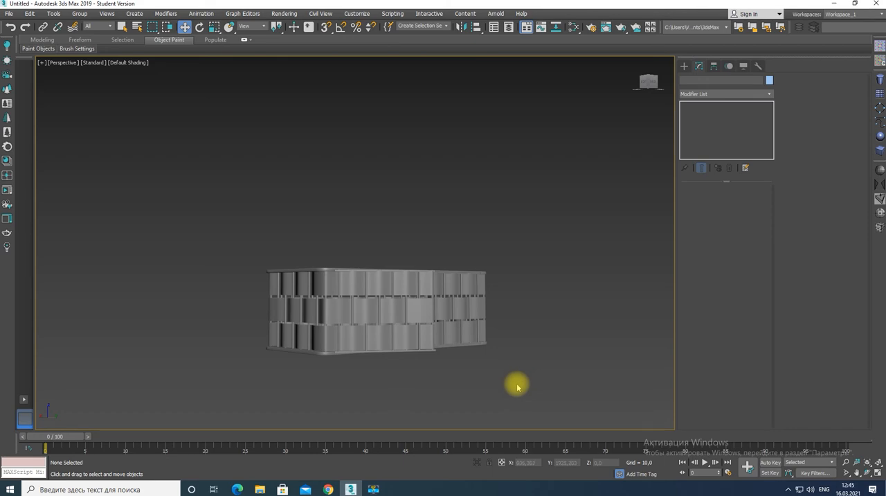
Draw a box over the enclosure's footprint in the top view, about 644 long, 1500 wide and 284 high
key("alt+w")
key("alt+w")
key("ctrl+a")
key("z")
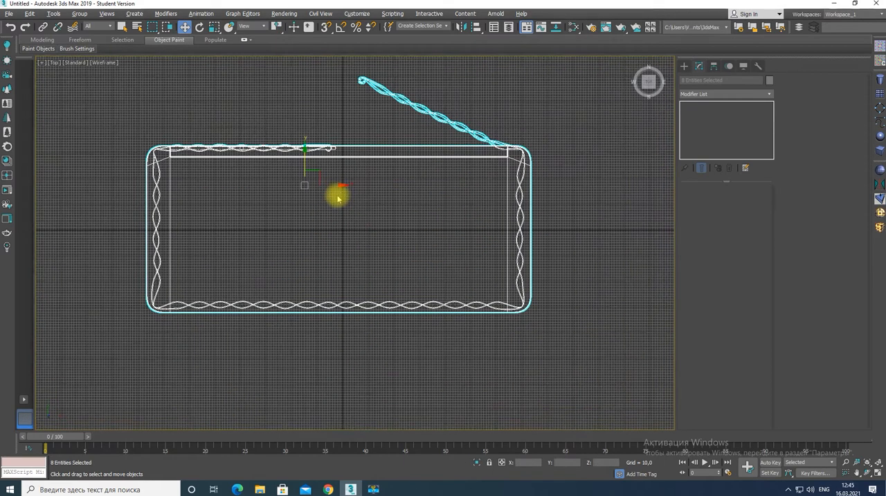
left_click(880, 151)
left_click_drag(146, 146, 531, 311)
key("alt+w")
scroll(519, 391, "up", 5)
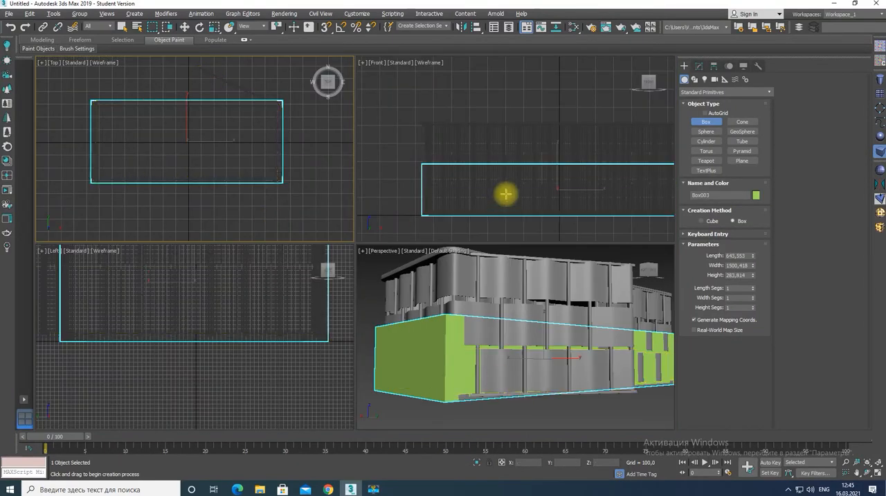
Reduce the new box's width to about 1410 so it sits within the enclosure's base
key("alt+w")
scroll(412, 241, "down", 2)
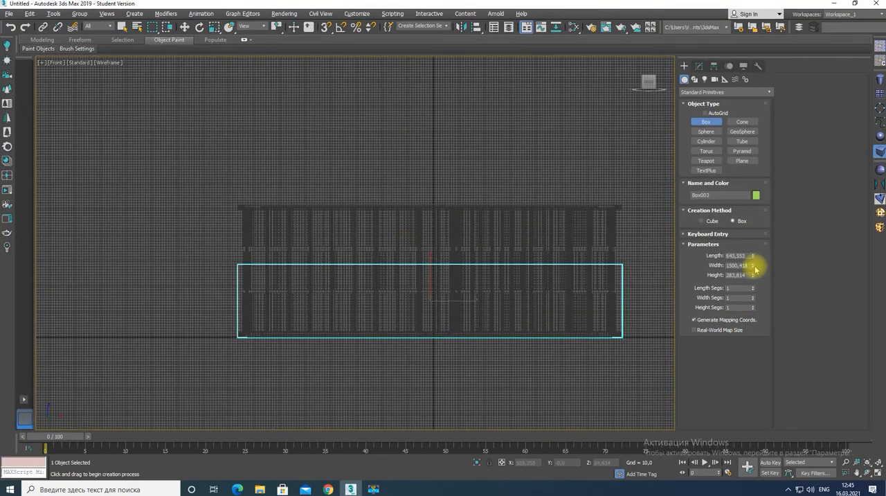
key("alt+w")
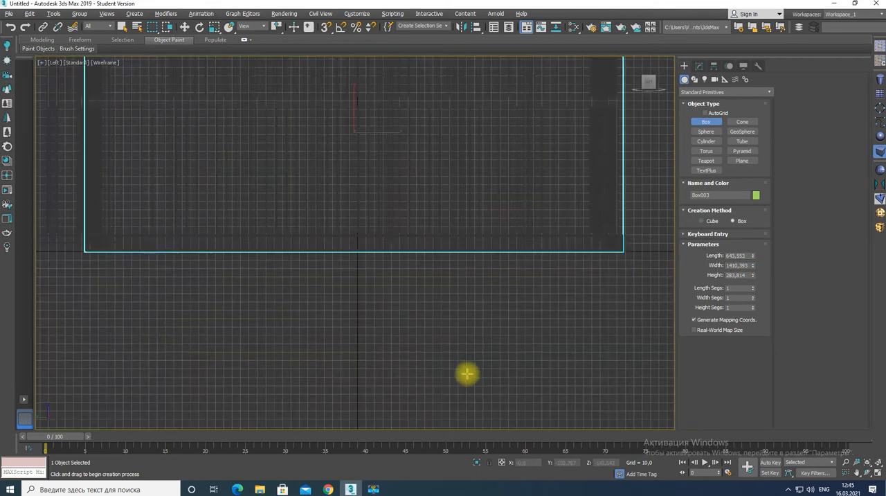
Lengthen the box to about 849, set its height to about 298 and centre it under the enclosure in the left view
scroll(467, 374, "down", 3)
key("w")
left_click_drag(449, 318, 387, 312)
left_click(699, 65)
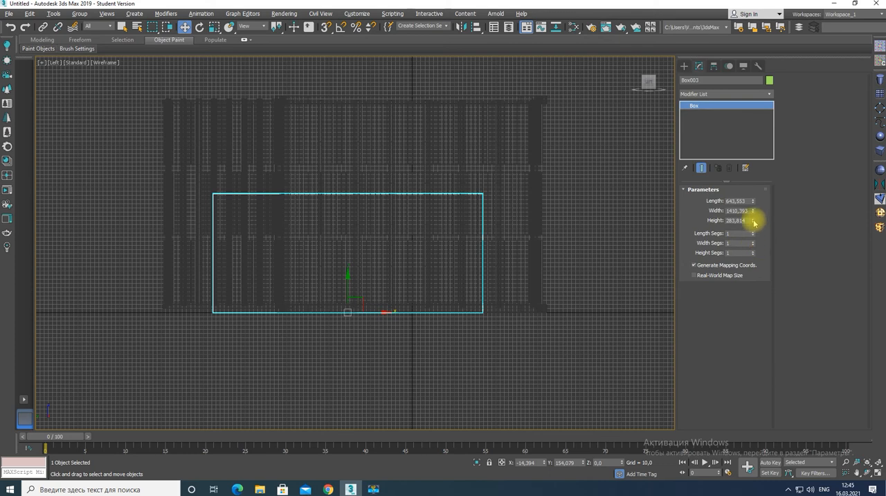
left_click_drag(753, 220, 754, 178)
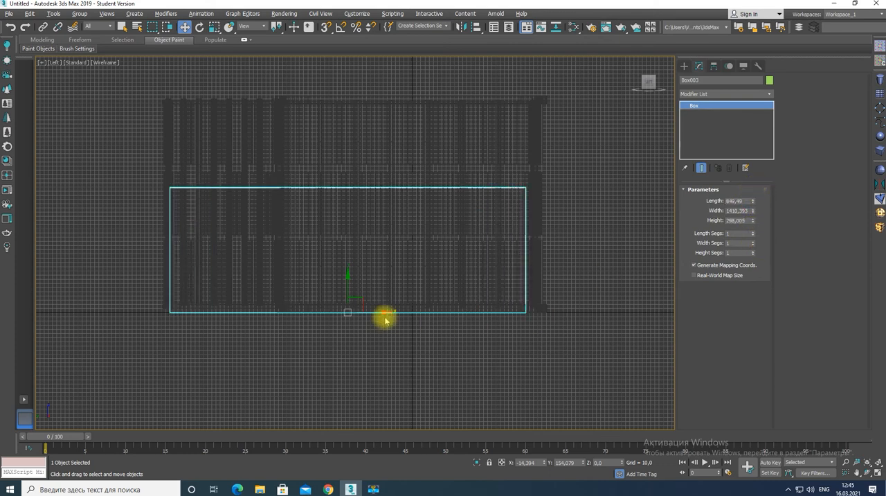
left_click_drag(386, 317, 389, 310)
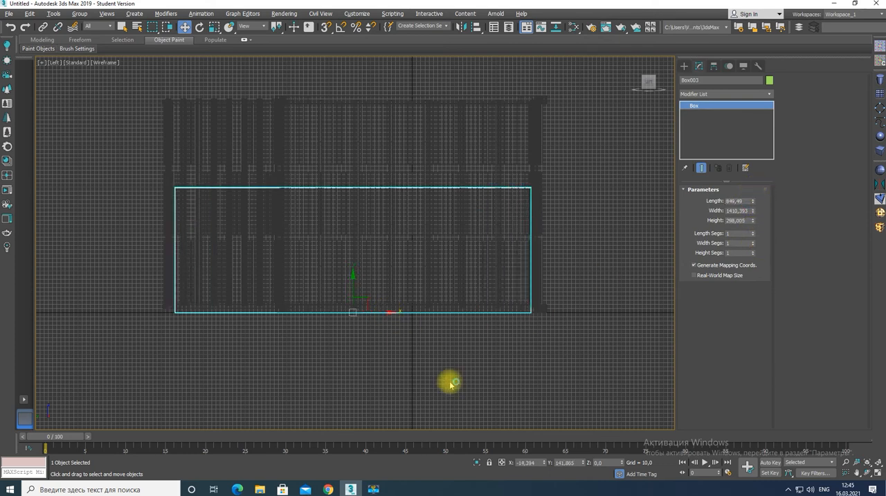
left_click_drag(753, 201, 753, 233)
key("ctrl+z")
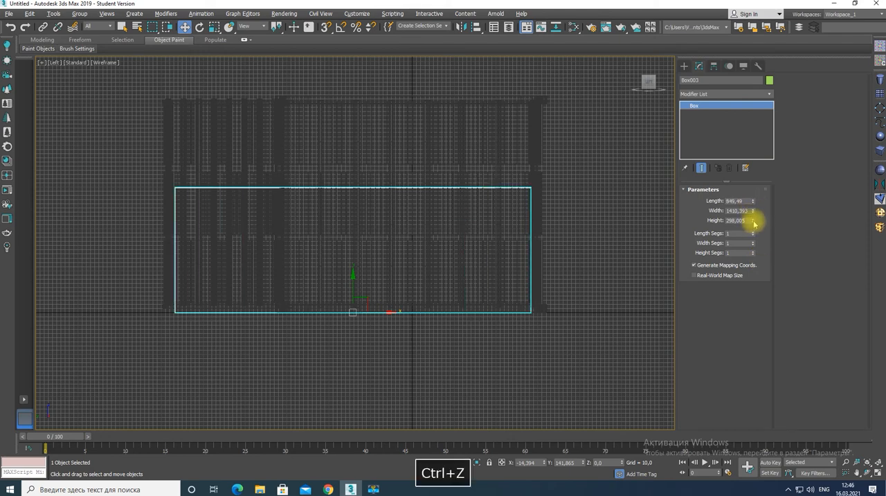
key("ctrl+z")
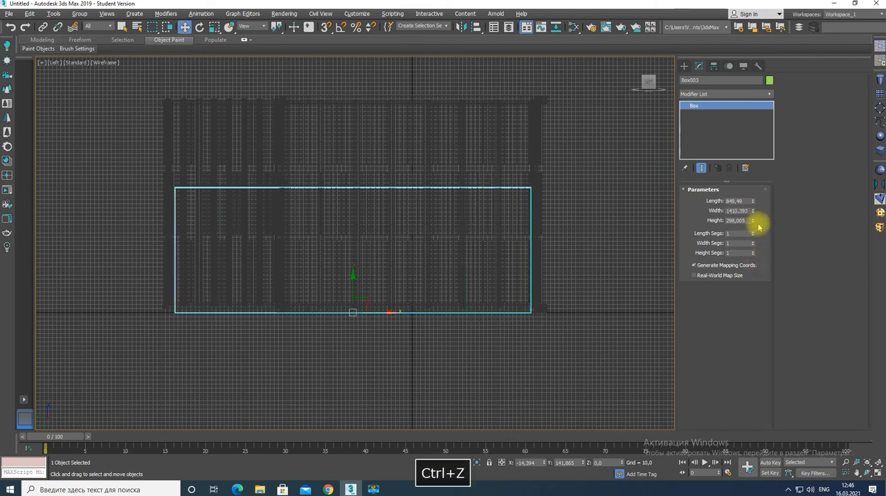
Reduce the box's height to about 128, lower it to Z about -118 beneath the enclosure and isolate it
left_click_drag(353, 280, 343, 326)
key("alt+q")
key("alt+w")
key("alt+w")
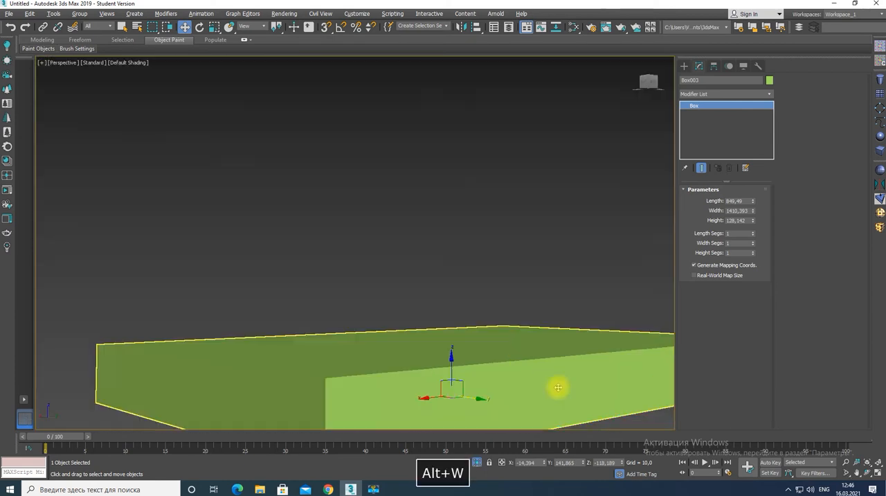
Convert the box to Editable Poly and chamfer its four vertical corner edges by about 72.9 with 14 segments
right_click(450, 367)
left_click(551, 457)
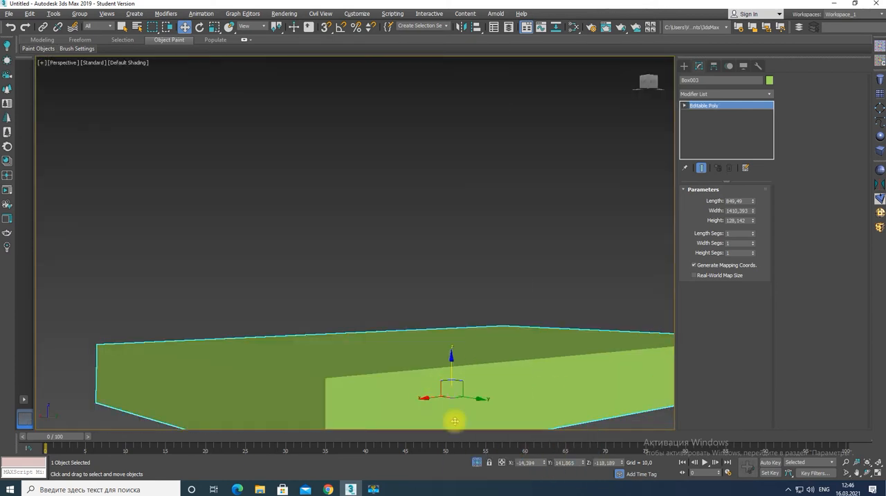
key("2")
left_click(326, 404)
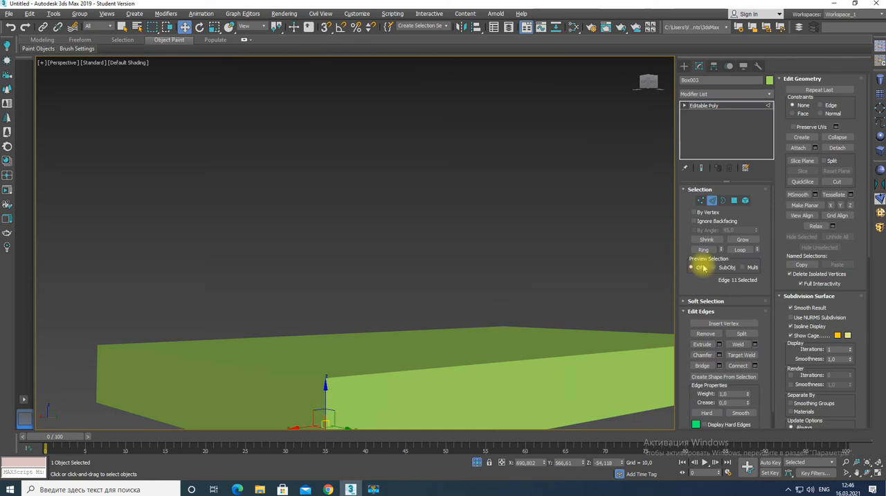
left_click(703, 250)
left_click_drag(527, 306, 524, 273)
key("F4")
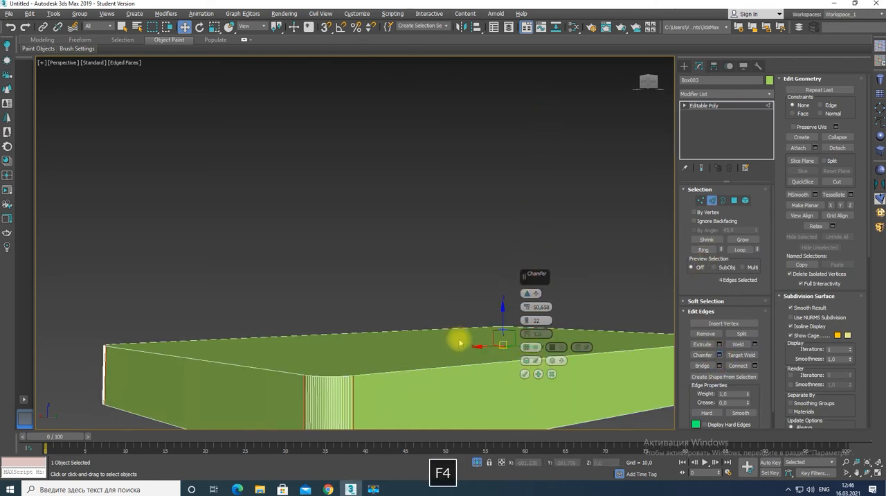
left_click_drag(527, 320, 526, 332)
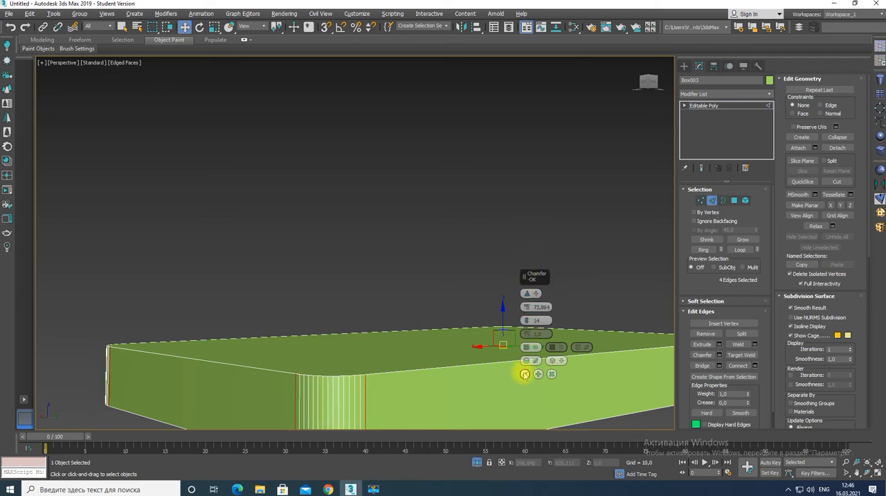
left_click(525, 374)
Delete the box's upper and lower polygons and select the remaining open ring as an element
middle_click_drag(469, 338, 457, 365, "alt")
key("4")
left_click(454, 368)
left_click(744, 199)
Thicken the open ring with a Shell modifier at outer amount 10 and convert it to Editable Poly
left_click(718, 95)
type("sh")
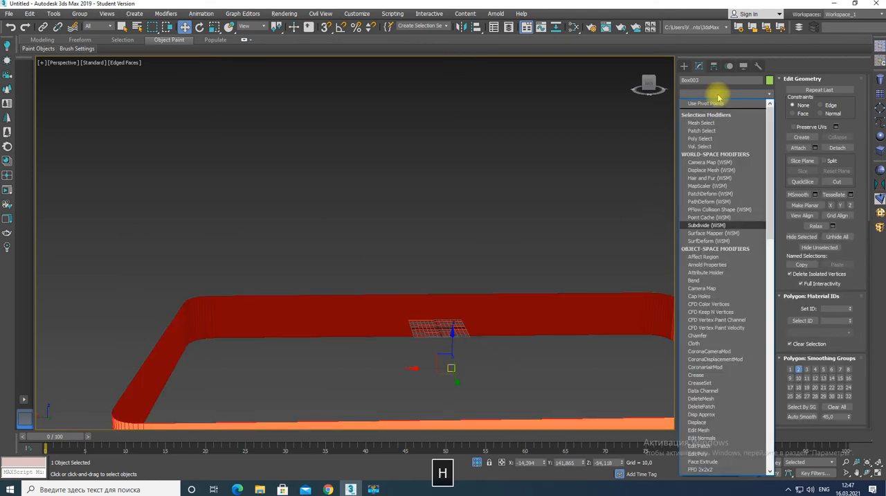
key("Return")
right_click(512, 308)
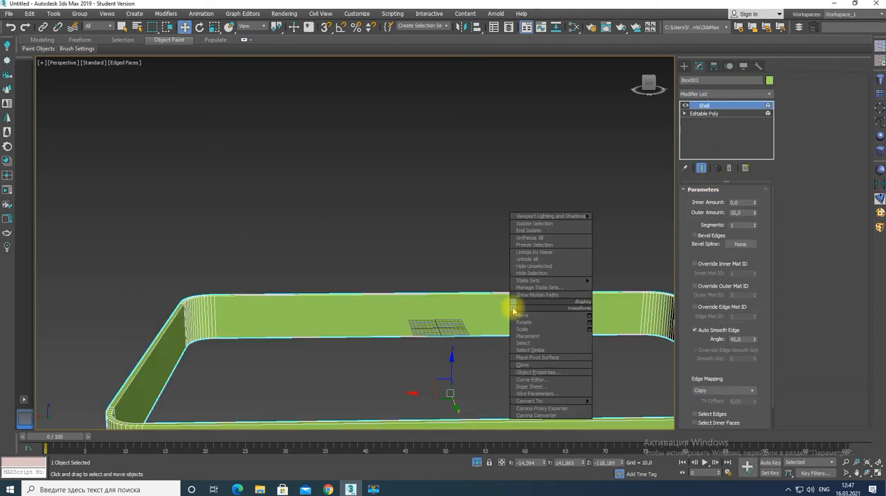
left_click(619, 403)
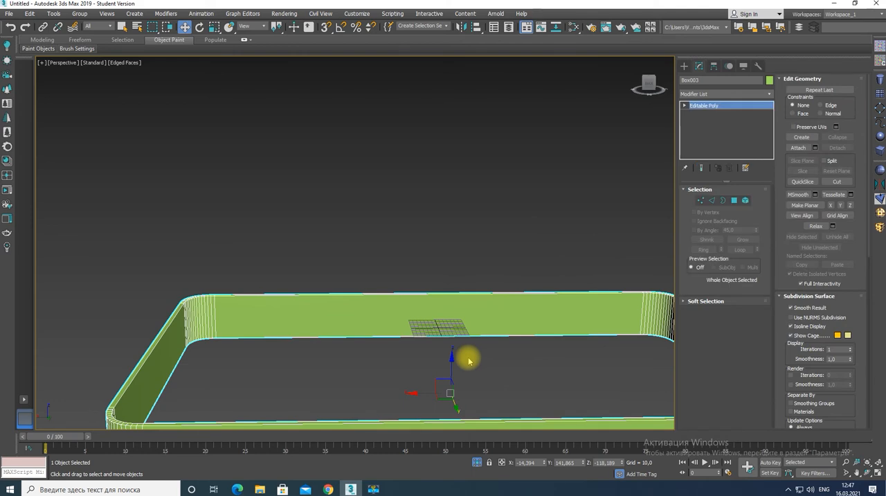
Connect the long horizontal edges on all four straight sides of the ring with 28 segments
key("2")
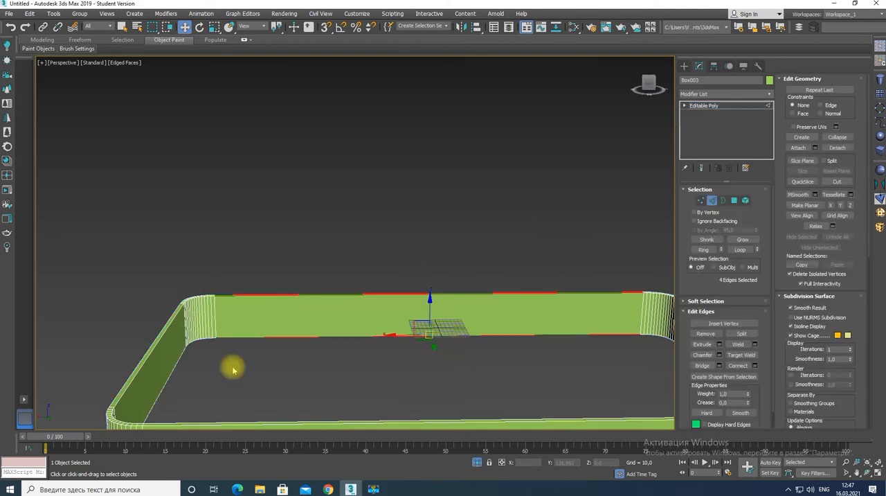
key("alt+w")
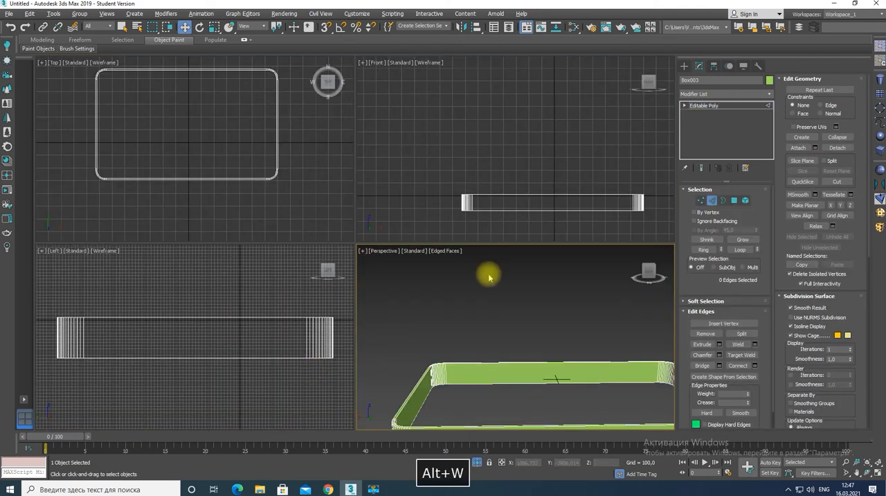
key("f")
key("alt+w")
key("alt+w")
right_click(187, 350)
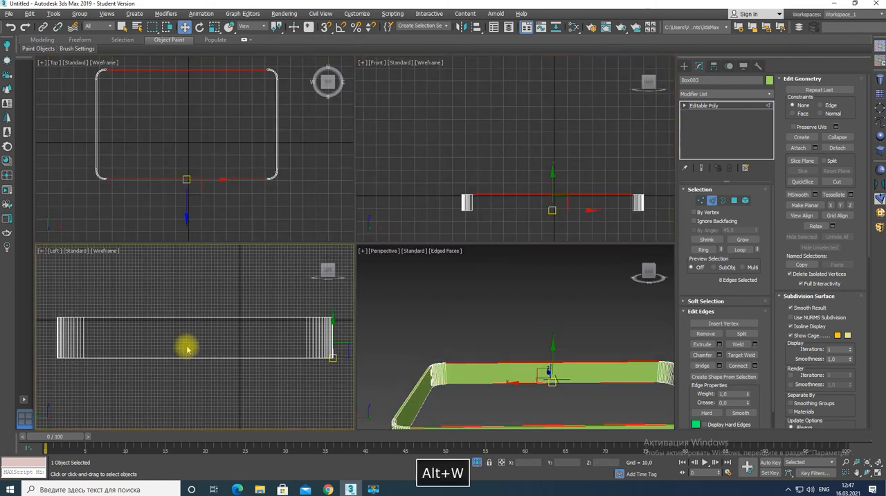
key("alt+w")
left_click_drag(338, 316, 366, 176, "ctrl")
key("alt+w")
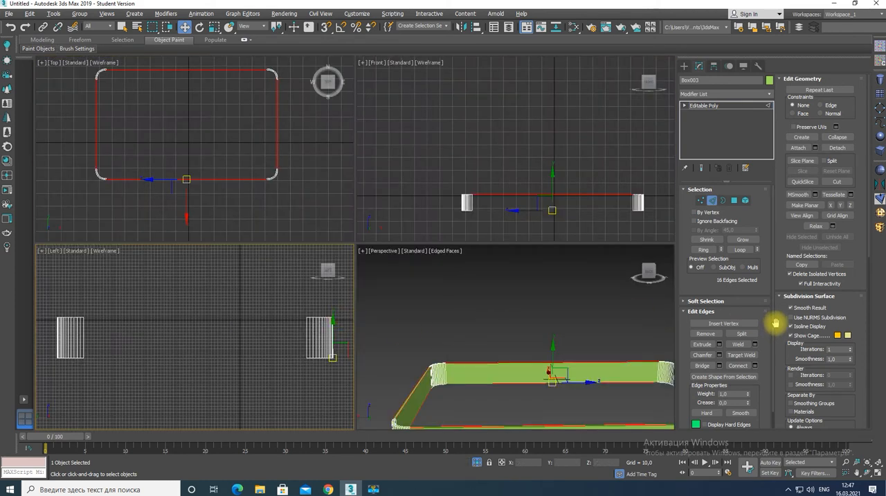
left_click(755, 365)
left_click_drag(283, 364, 287, 310)
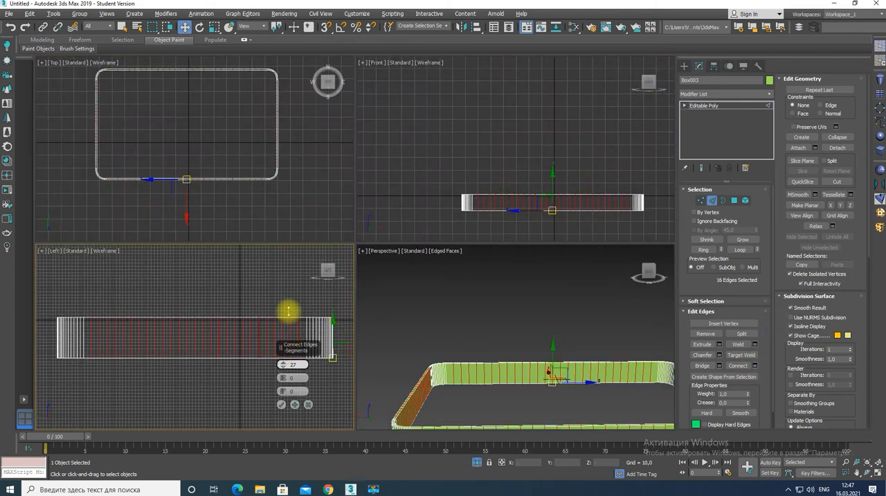
left_click(281, 404)
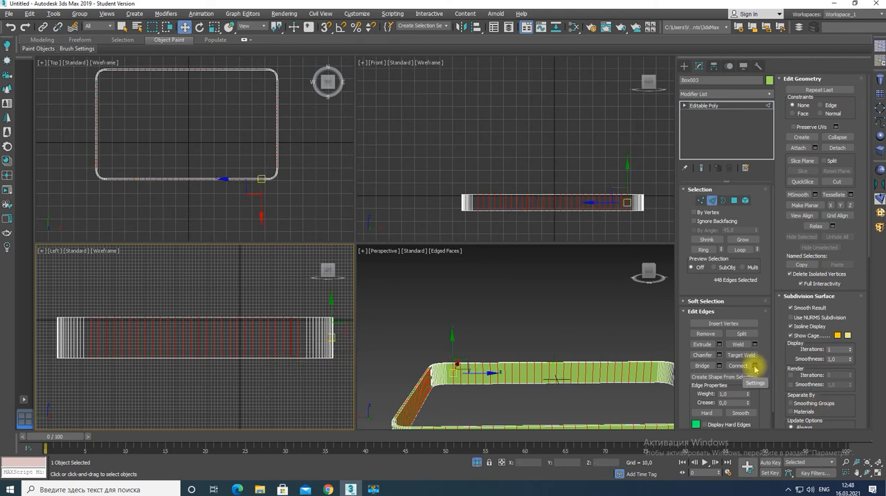
Raise the middle lower vertices of the ring's long sides using soft selection with falloff 100, pinch 0.87 and bubble 0.85
left_click(700, 201)
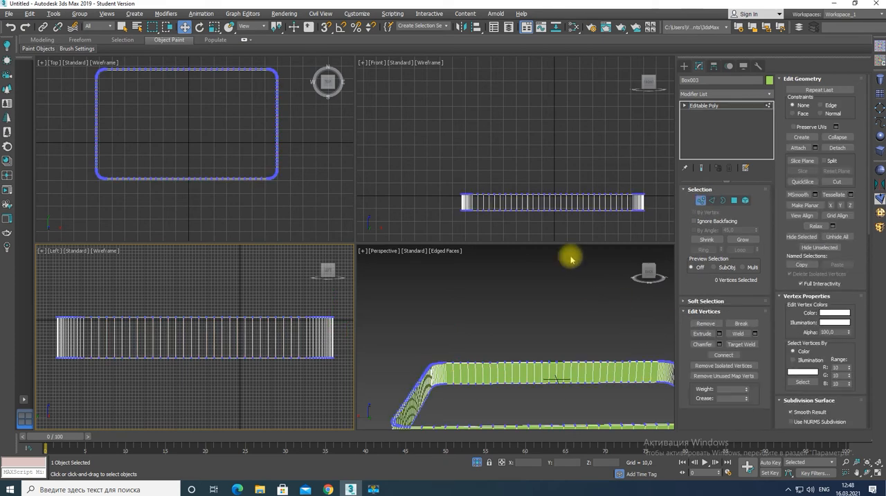
key("alt+w")
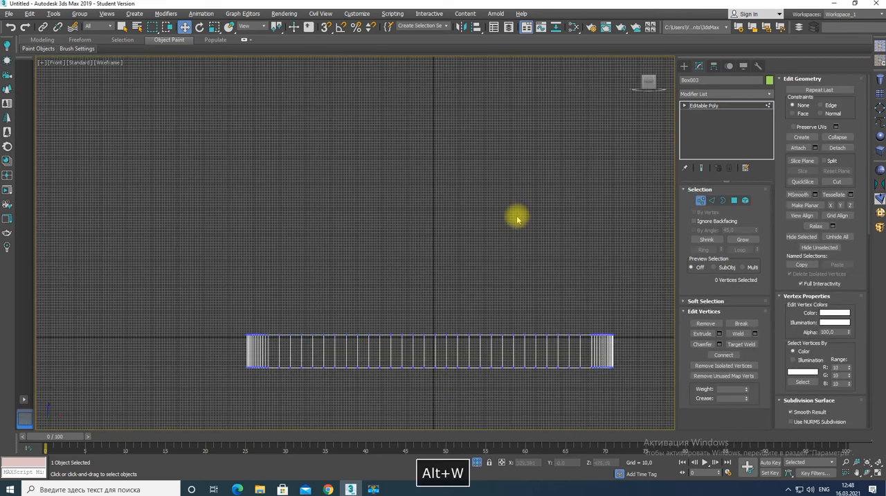
left_click(707, 301)
left_click(792, 92)
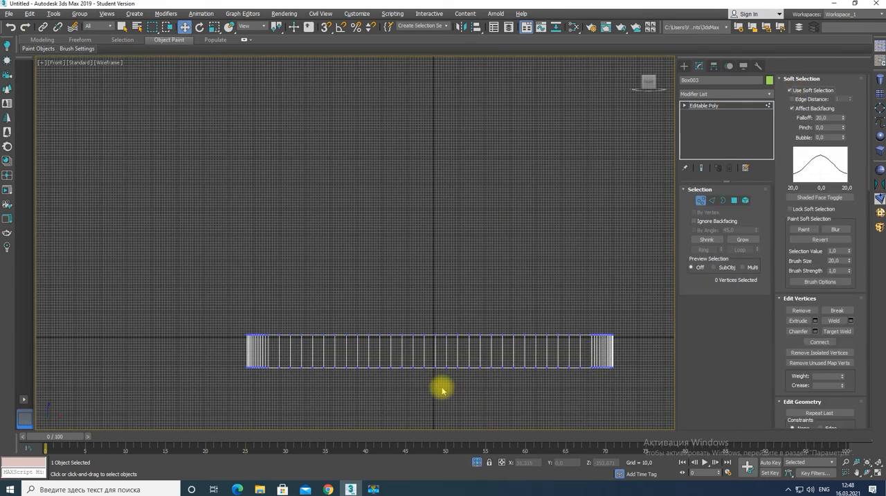
left_click_drag(410, 366, 410, 363)
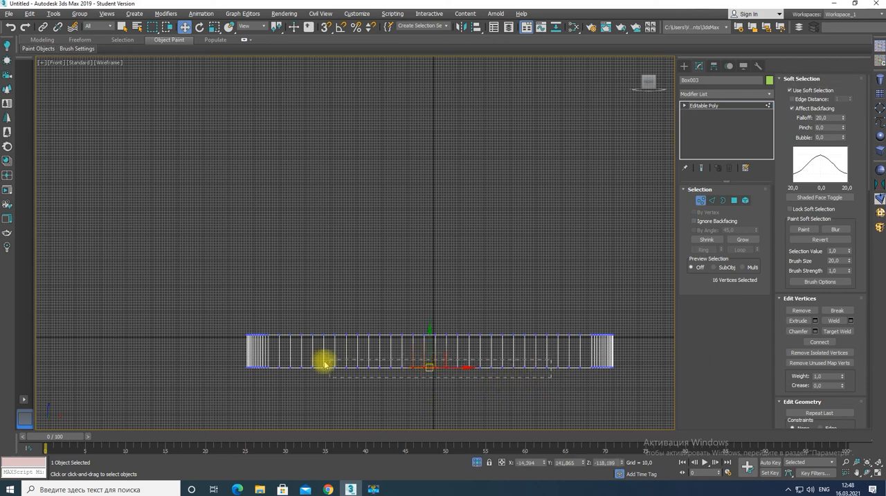
left_click_drag(857, 123, 822, 10)
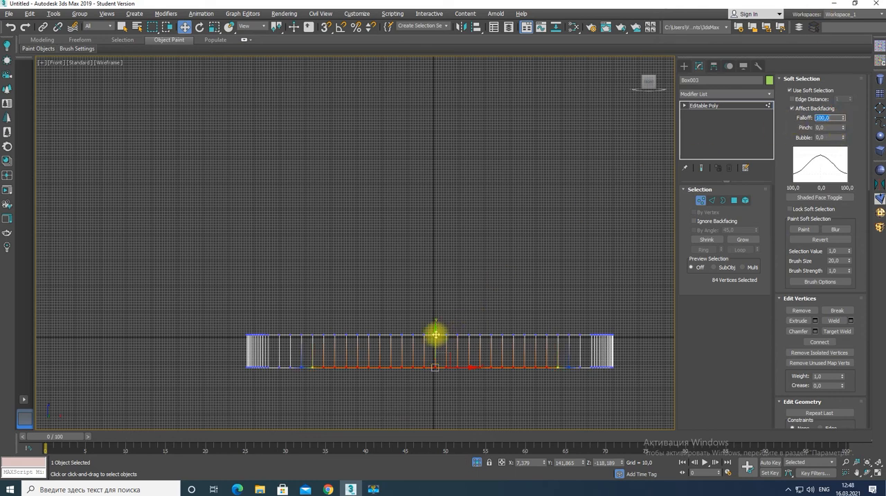
left_click_drag(851, 174, 838, 96)
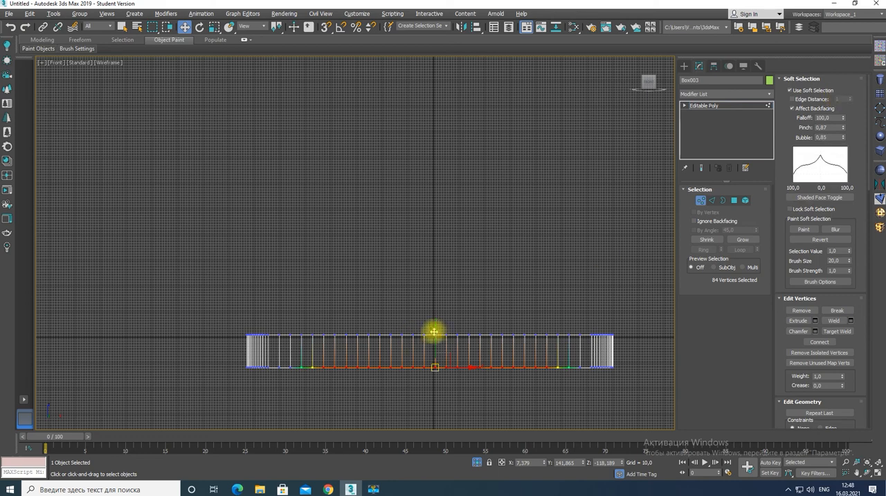
left_click_drag(439, 326, 438, 314)
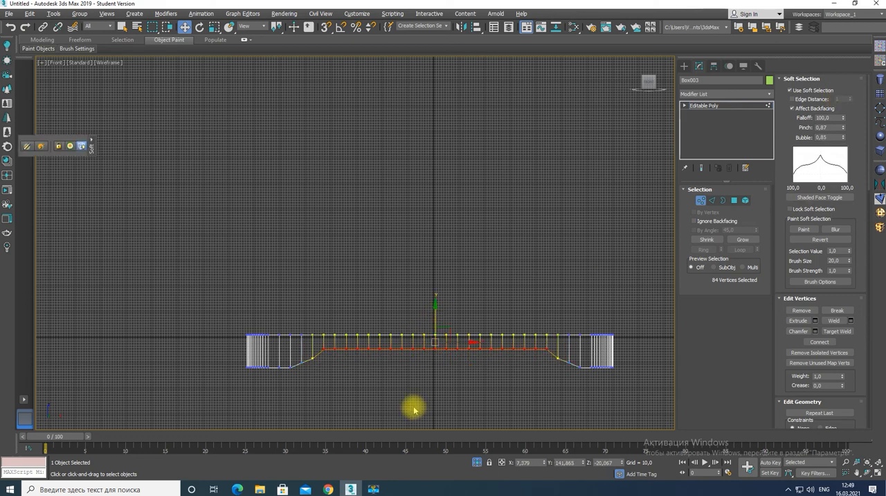
Turn off soft selection and chamfer the upper edge loops of the base ring with a single segment
left_click(790, 91)
key("2")
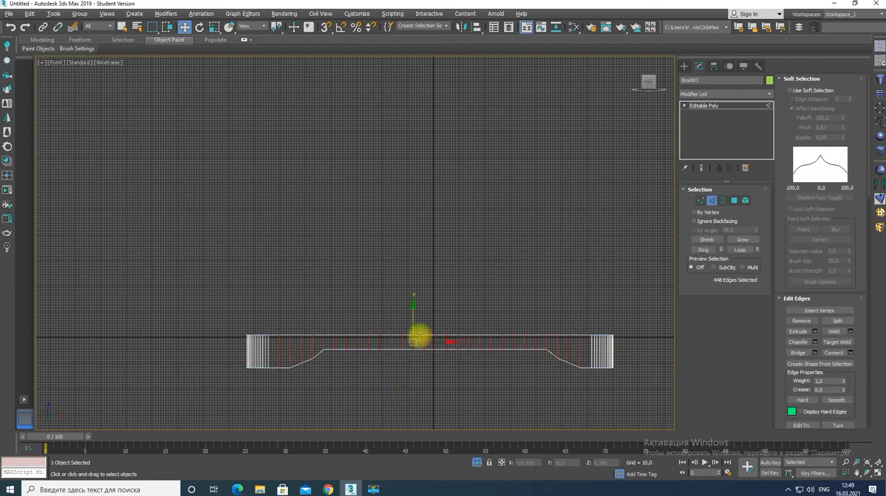
left_click(815, 342)
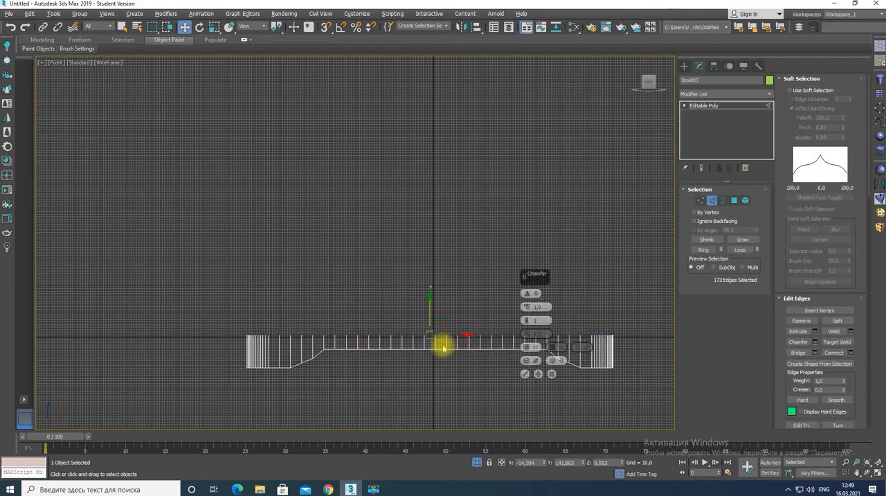
key("alt+w")
key("alt+w")
middle_click_drag(431, 390, 446, 316)
scroll(447, 317, "up", 4)
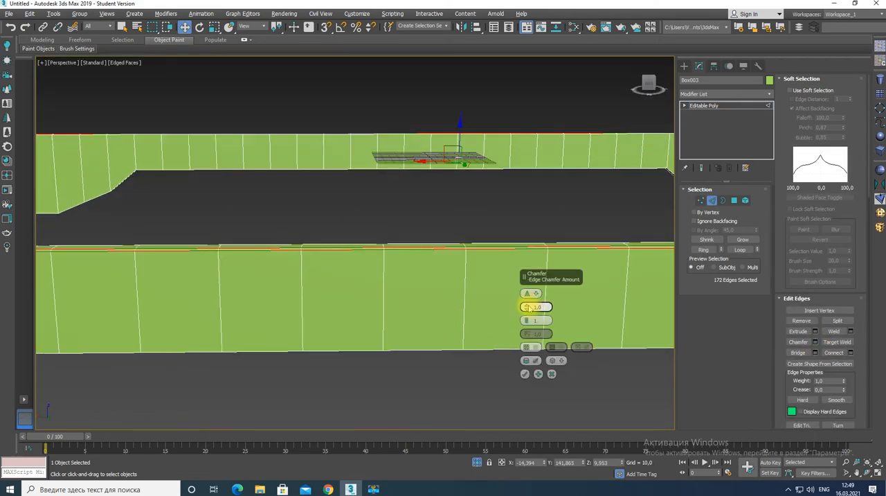
left_click_drag(528, 307, 530, 311)
left_click(525, 374)
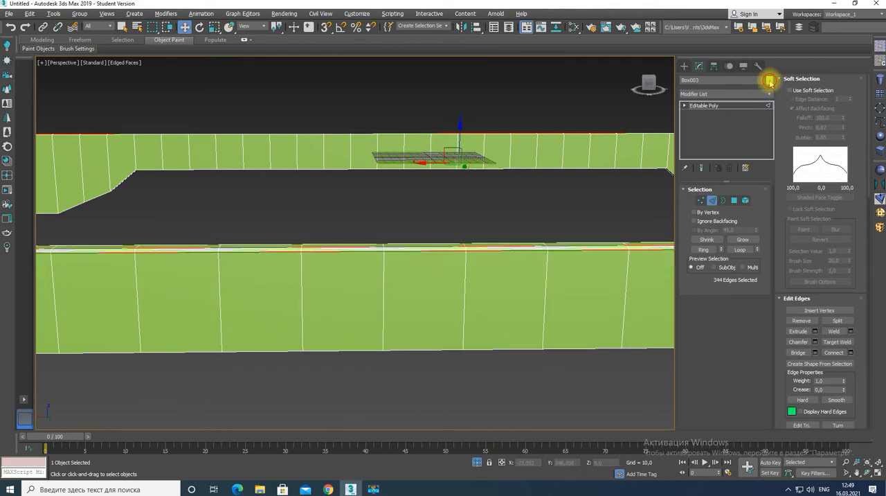
Recolour the base ring light grey
left_click(769, 80)
left_click(488, 295)
scroll(269, 346, "down", 4)
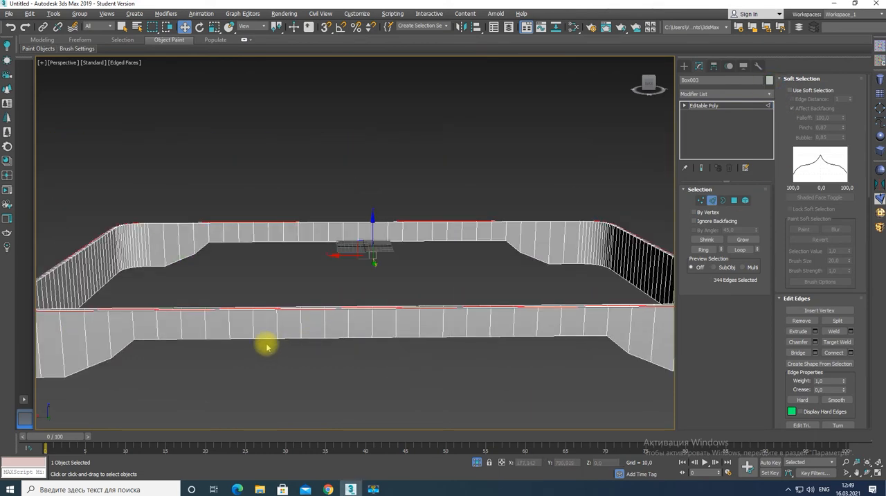
Select the middle lower vertices on the ring's short sides with soft selection enabled
middle_click_drag(267, 347, 349, 333, "alt")
key("1")
left_click(790, 90)
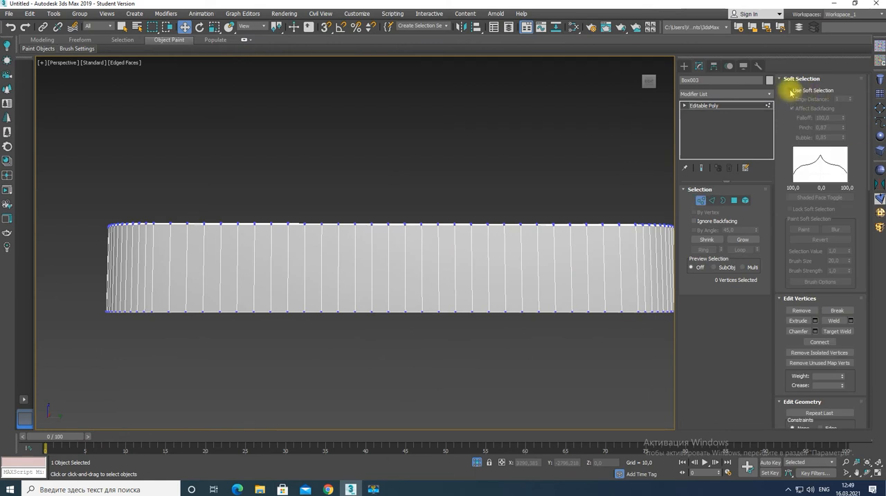
left_click_drag(341, 310, 341, 310)
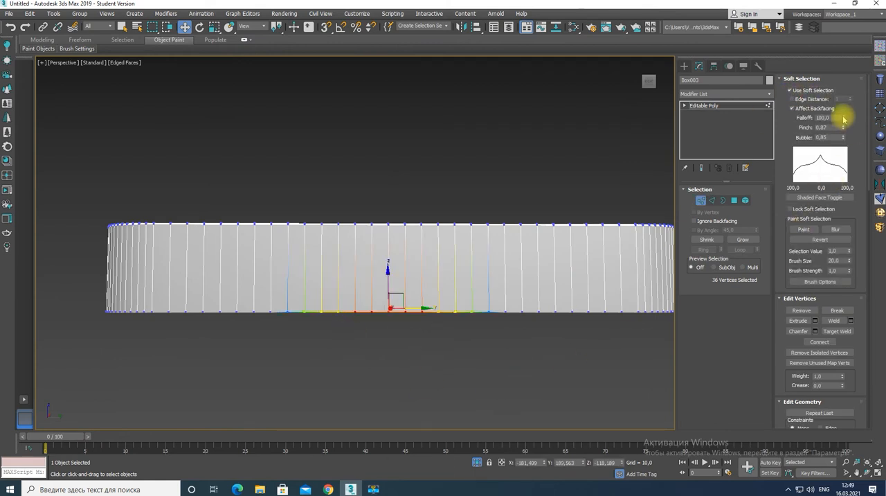
Try raising the short sides' middle lower vertices with adjusted soft-selection falloff and pinch, and undo the moves
left_click_drag(844, 119, 833, 15)
mouse_move(398, 227)
left_mouse_down()
mouse_move(400, 208)
mouse_move(398, 227)
left_mouse_up()
key("ctrl+z")
left_click_drag(225, 194, 532, 250, "alt")
left_click_drag(843, 120, 843, 139)
left_click_drag(388, 272, 389, 249)
key("ctrl+z")
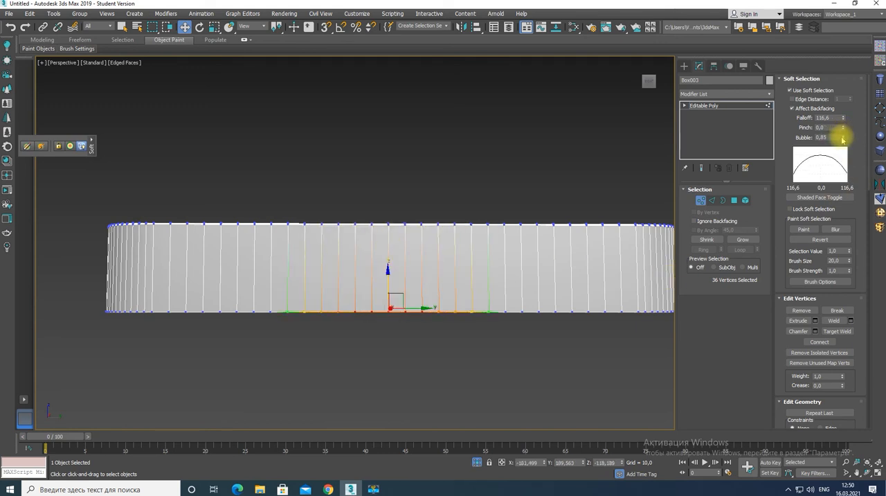
Raise the short sides' middle lower vertices into arches using soft selection with falloff 123.596, pinch 0.0 and bubble 0.0
left_click_drag(844, 123, 842, 118)
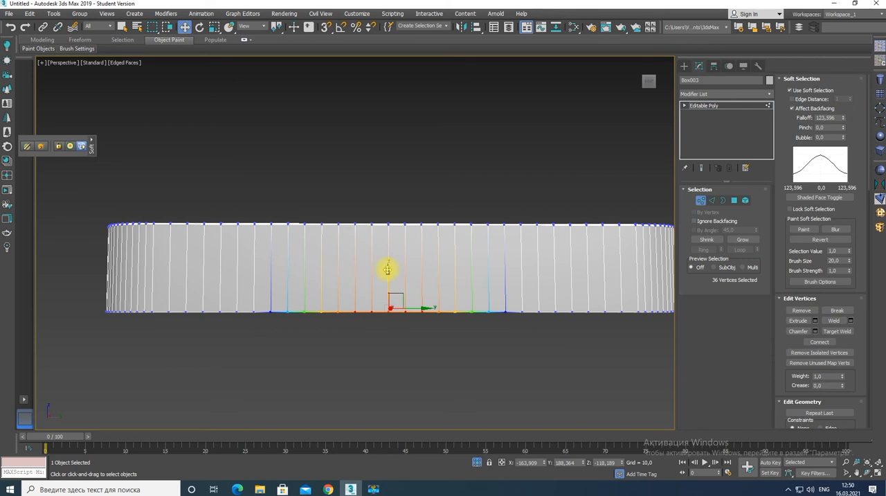
left_click_drag(388, 270, 390, 237)
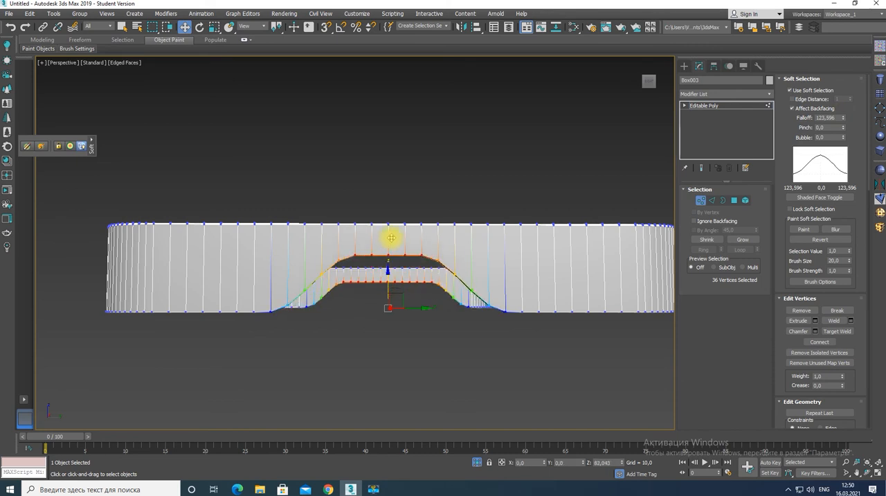
left_click(399, 348)
key("alt+w")
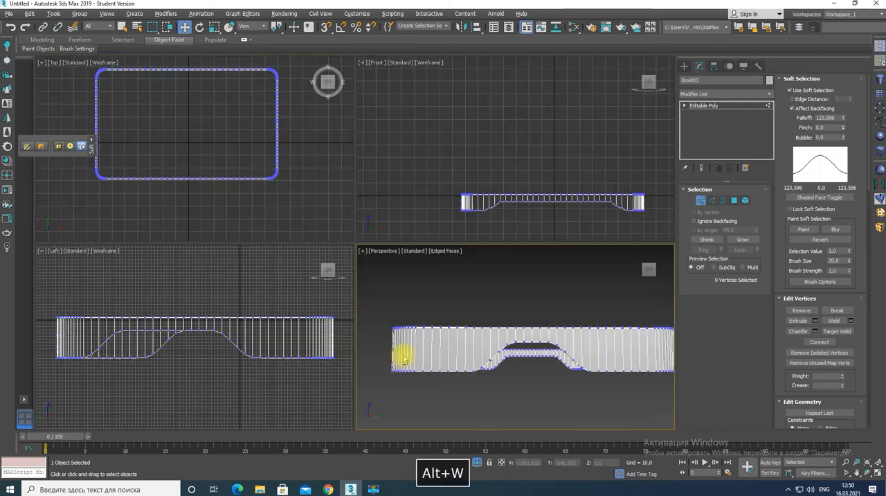
mouse_move(527, 365)
middle_mouse_down("alt")
mouse_move(561, 356)
mouse_move(533, 368)
middle_mouse_up("alt")
scroll(531, 368, "down", 3)
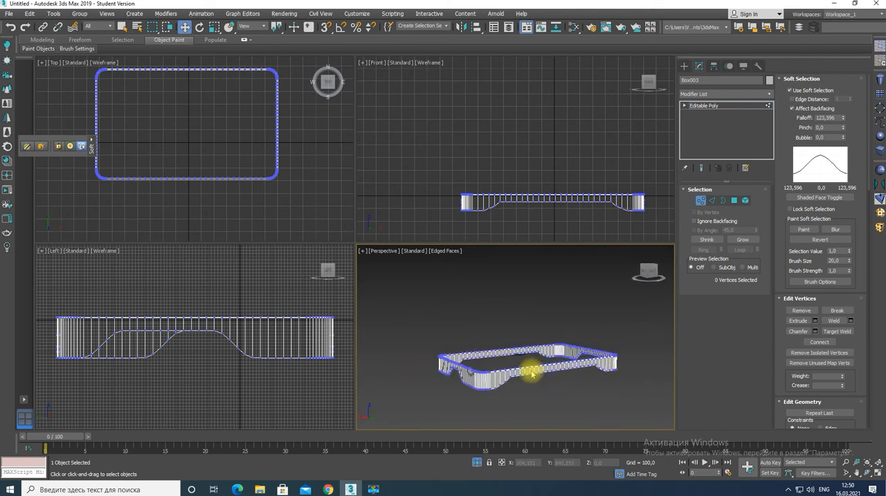
Bring back the hidden enclosure, turn off soft selection on the base frame and apply an FFD 4x4x4 modifier to it
key("alt+q")
middle_click_drag(574, 403, 457, 390, "alt")
left_click(881, 221)
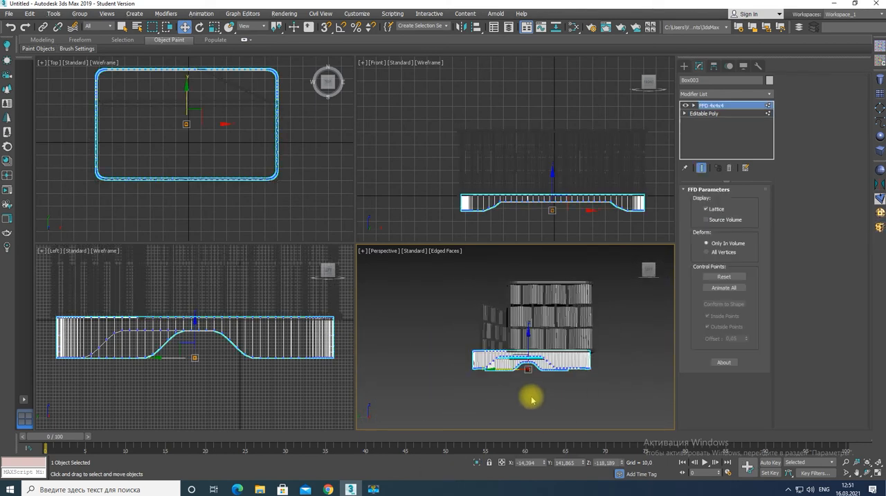
left_click(727, 168)
left_click(789, 90)
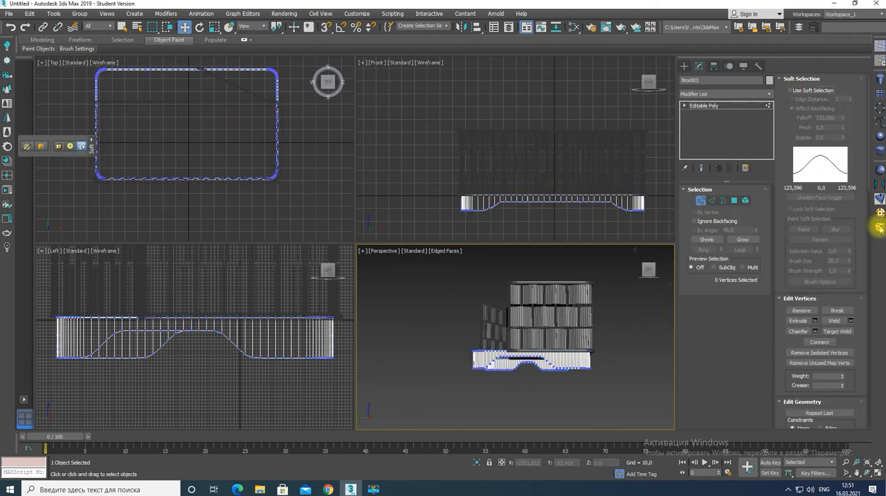
left_click(880, 226)
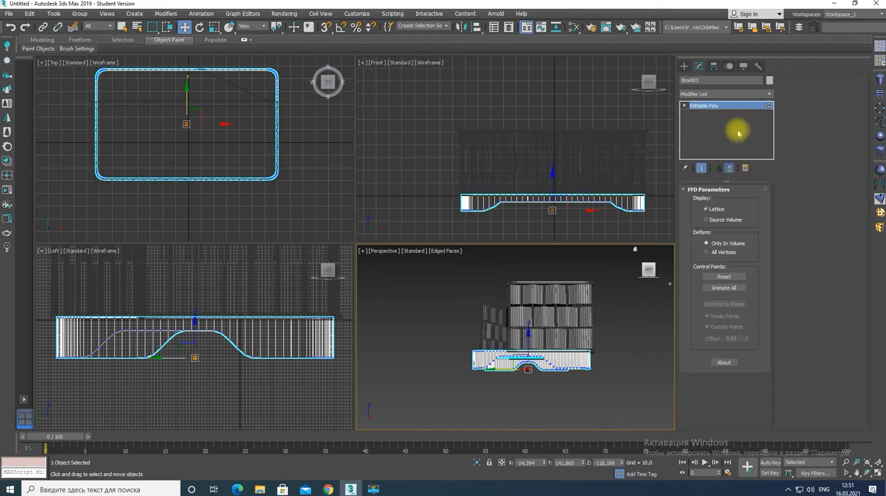
left_click(880, 226)
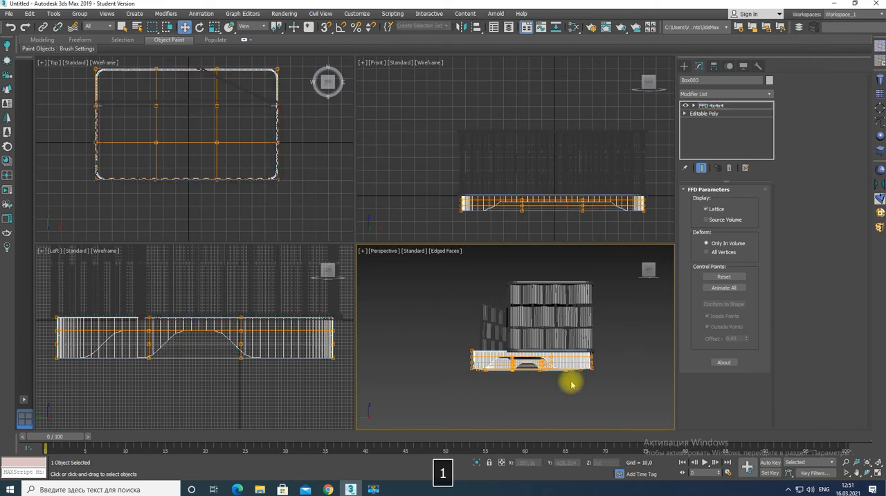
Try moving the two rear rows of lattice control points forward in the top view, and undo it
middle_click_drag(230, 157, 240, 195)
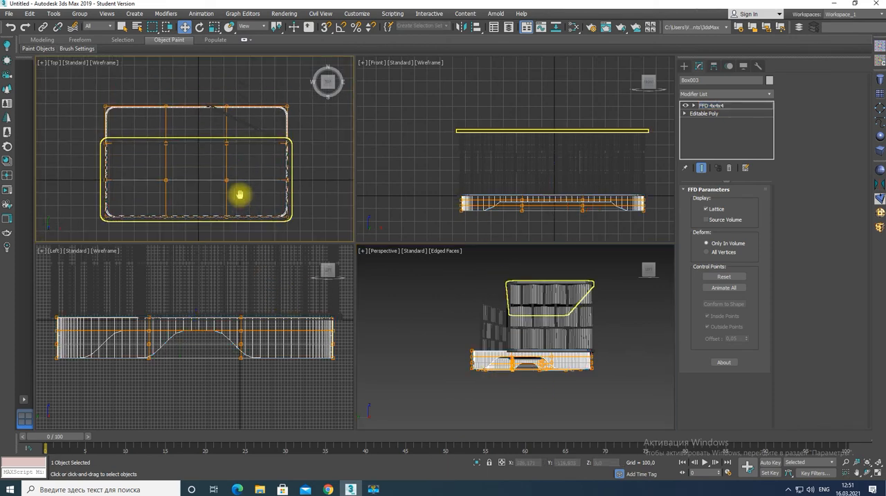
left_click_drag(88, 103, 313, 163)
left_click_drag(197, 89, 194, 122)
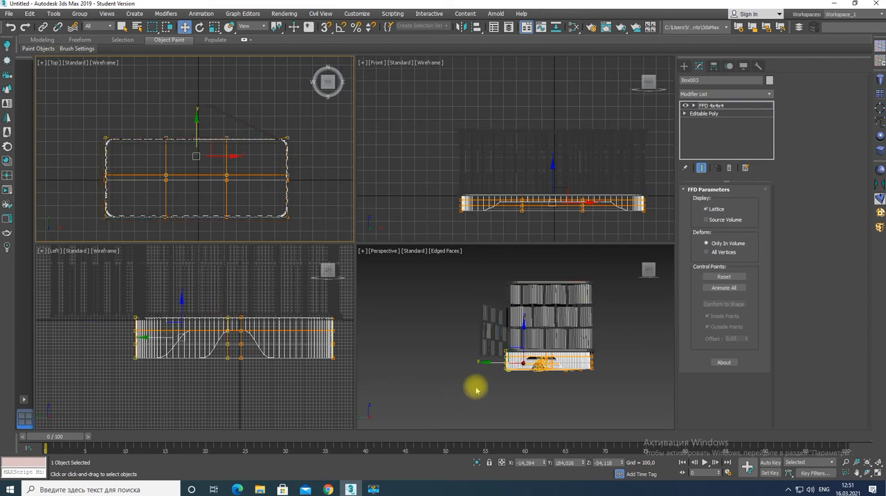
key("alt+w")
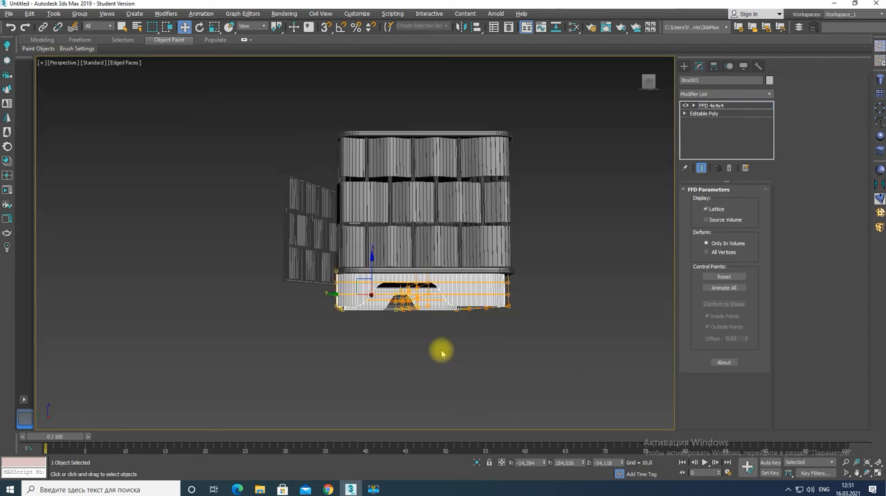
key("ctrl+z")
Move the base frame's rear lattice control points forward until its depth fits beneath the enclosure
middle_click_drag(439, 353, 522, 335, "alt")
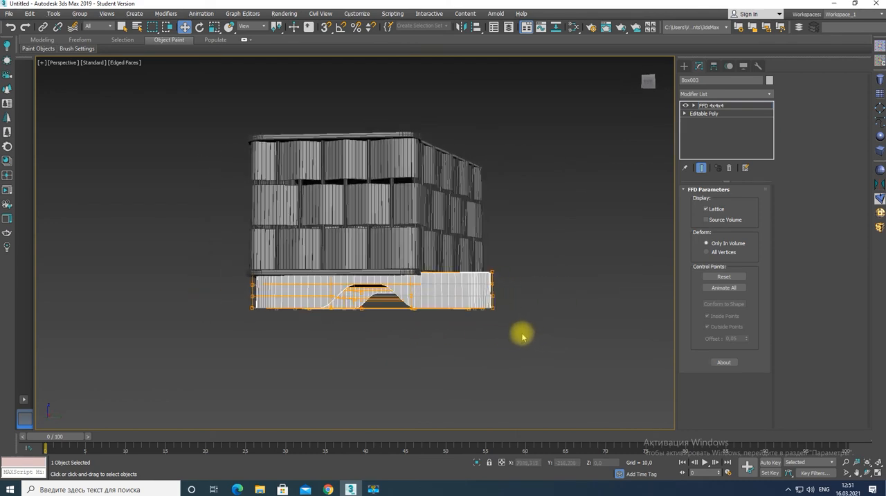
left_click(455, 301)
left_click_drag(404, 269, 397, 265)
left_click(694, 105)
left_click(720, 114)
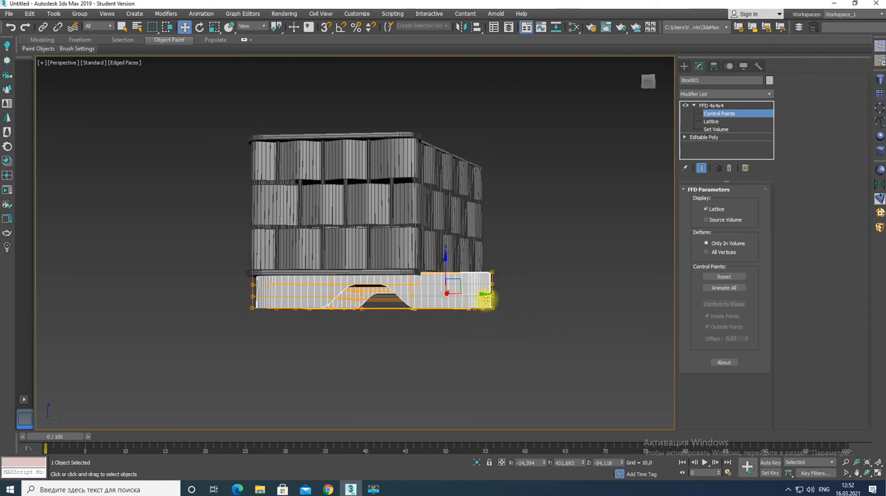
left_click_drag(488, 294, 462, 298)
middle_click_drag(385, 316, 444, 321, "alt")
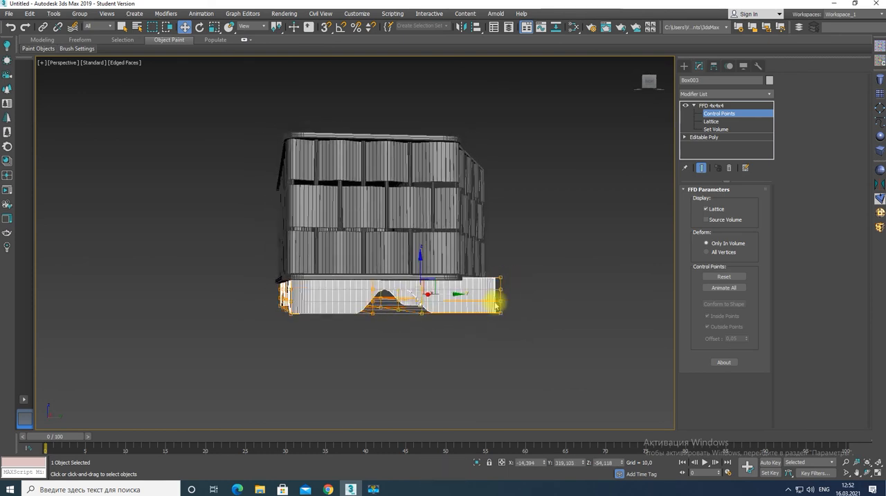
left_click_drag(455, 295, 423, 301)
mouse_move(422, 301)
middle_mouse_down("alt")
mouse_move(432, 312)
mouse_move(353, 312)
middle_mouse_up("alt")
Convert the base frame to Editable Poly, deselect it and turn off the edged-faces display
right_click(517, 292)
mouse_move(588, 389)
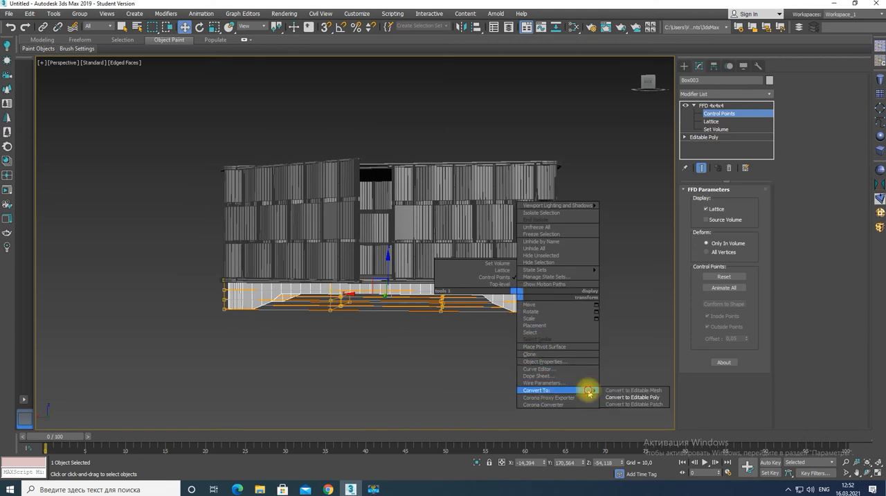
left_click(626, 397)
left_click(462, 386)
key("F4")
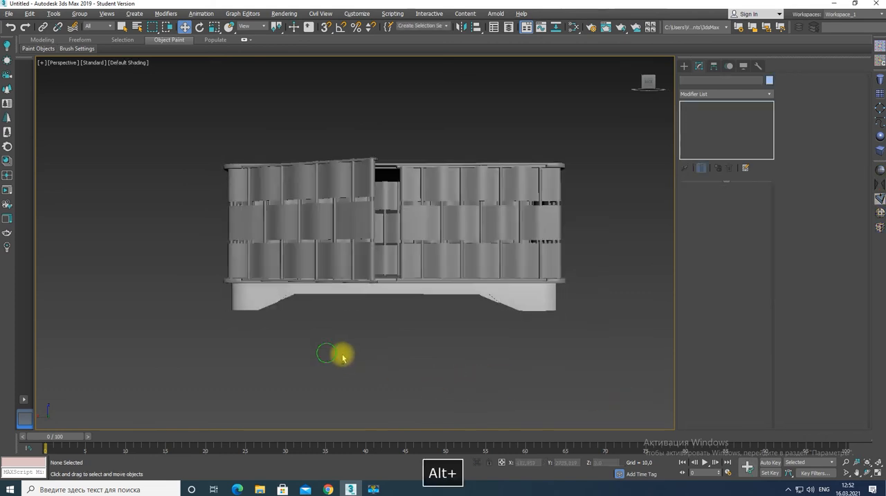
mouse_move(340, 356)
middle_mouse_down("alt")
mouse_move(362, 368)
mouse_move(305, 356)
mouse_move(338, 352)
mouse_move(317, 369)
middle_mouse_up("alt")
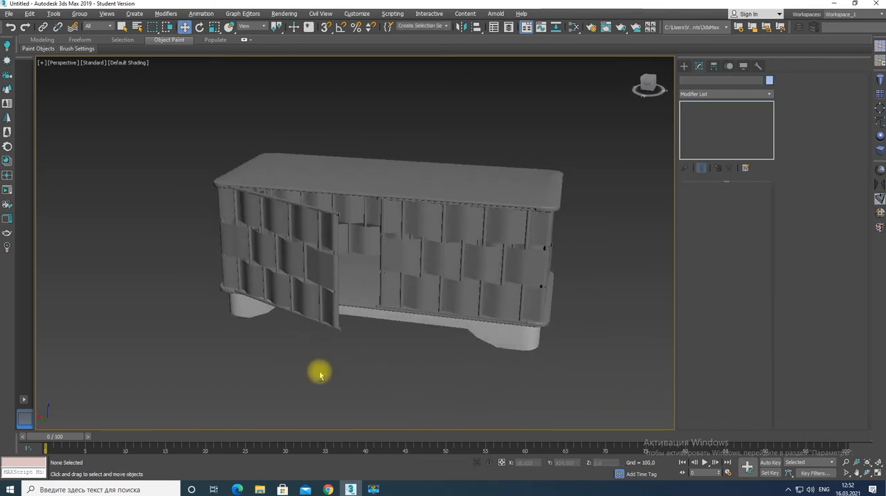
Copy the enclosure's bottom panel upward to about mid-height as an inner shelf
left_click(356, 285)
left_click_drag(391, 250, 391, 208, "shift")
key("Return")
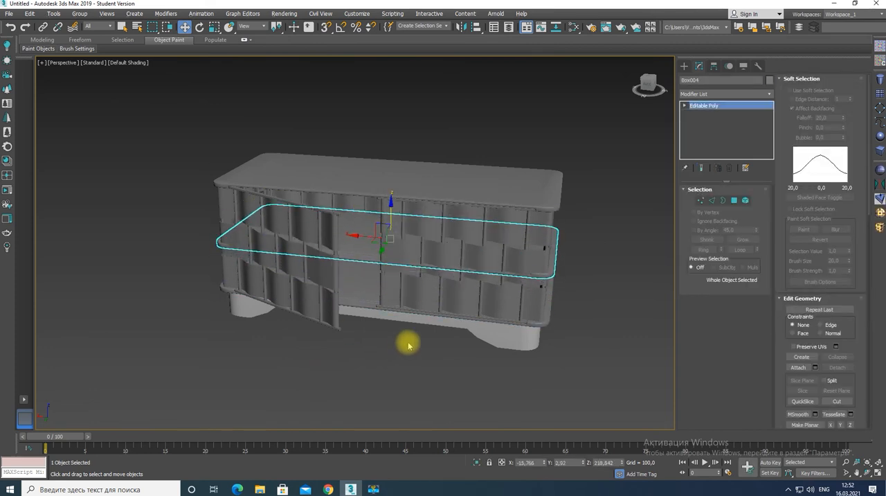
left_click(406, 351)
middle_click_drag(405, 352, 394, 374, "alt")
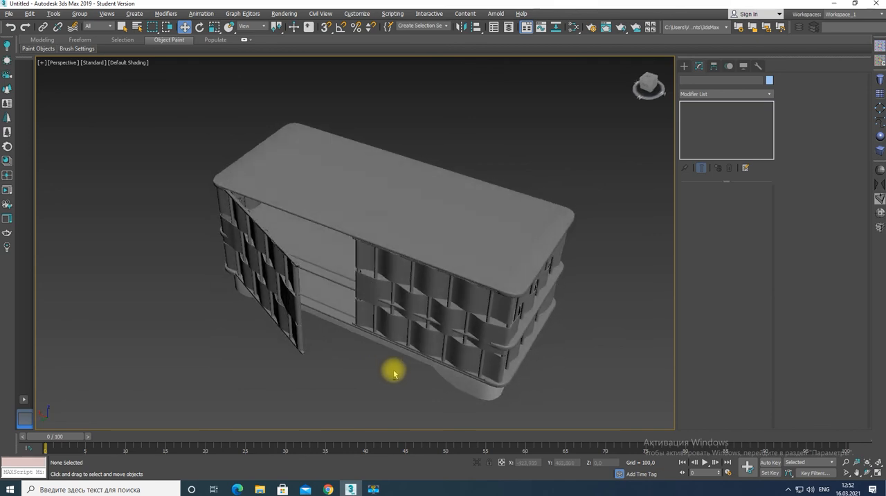
Isolate the shelf and apply an FFD 4x4x4 modifier with its control points editable
left_click(343, 272)
key("alt+q")
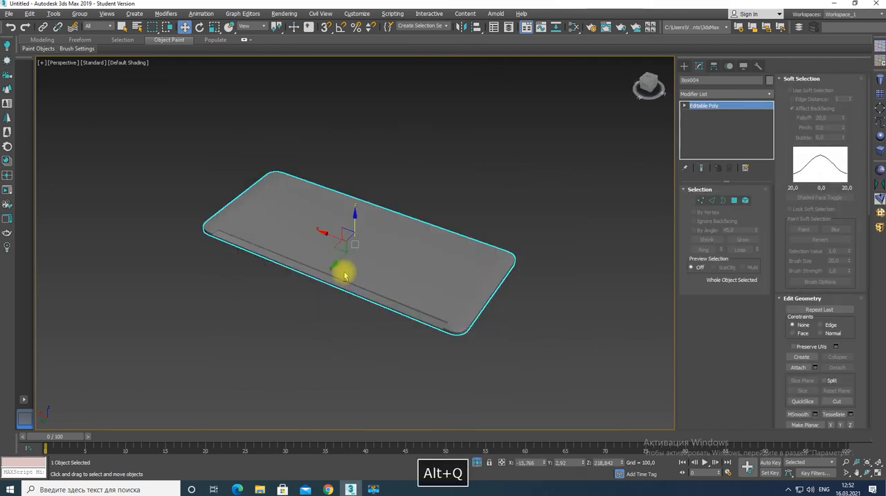
left_click(880, 229)
key("1")
key("alt+w")
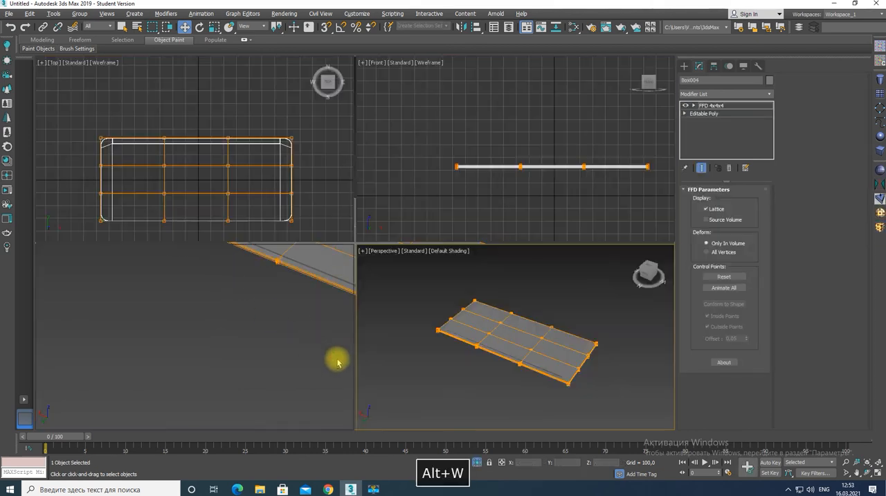
key("alt+w")
Move the shelf's outer lattice control points slightly inward on all four sides in the top view
left_click_drag(359, 186, 359, 196)
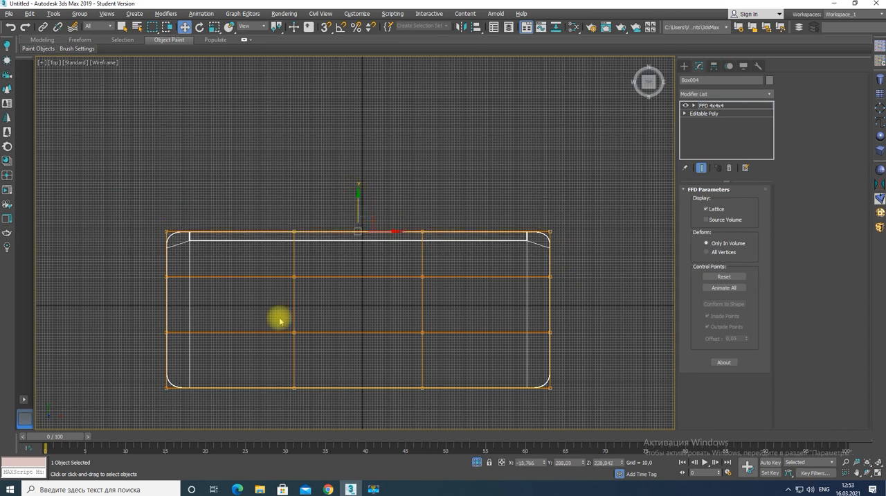
left_click_drag(359, 355, 358, 347)
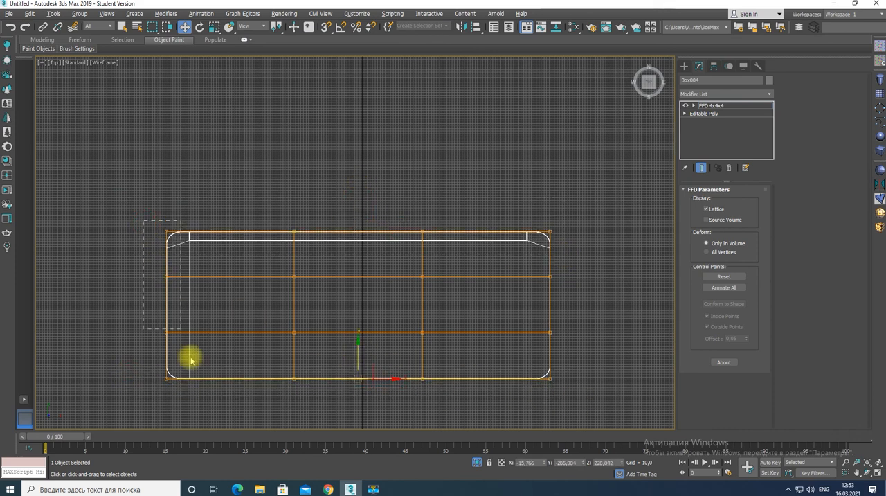
left_click_drag(194, 304, 200, 305)
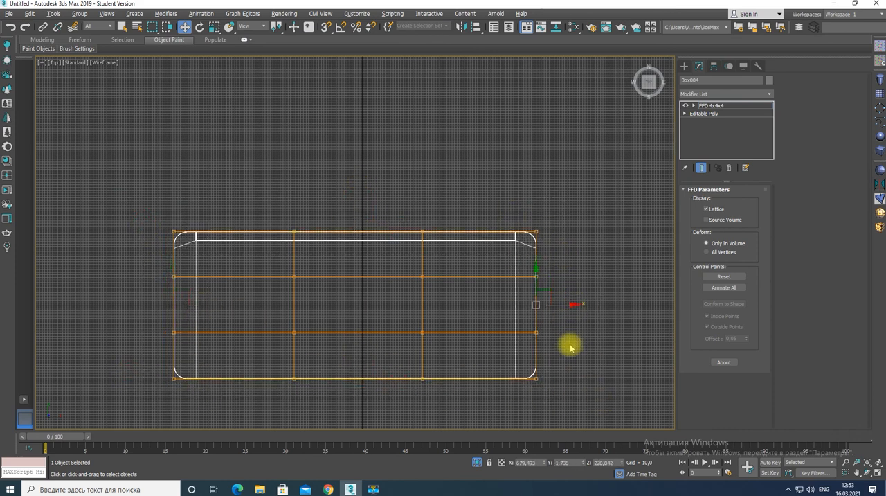
Convert the shelf to Editable Poly and exit isolation to show the whole cabinet
key("alt+w")
right_click(519, 351)
right_click(521, 353)
mouse_move(555, 442)
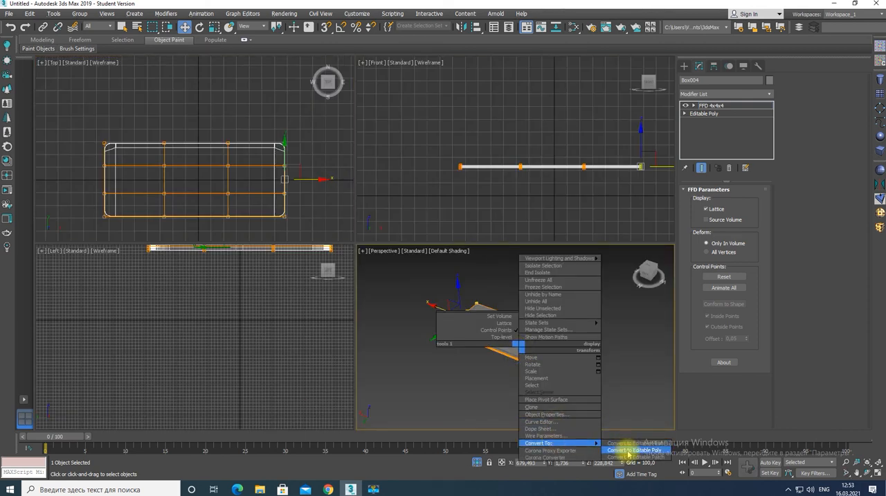
left_click(629, 451)
key("alt+q")
key("alt+w")
left_click(360, 376)
middle_click_drag(358, 376, 381, 341, "alt")
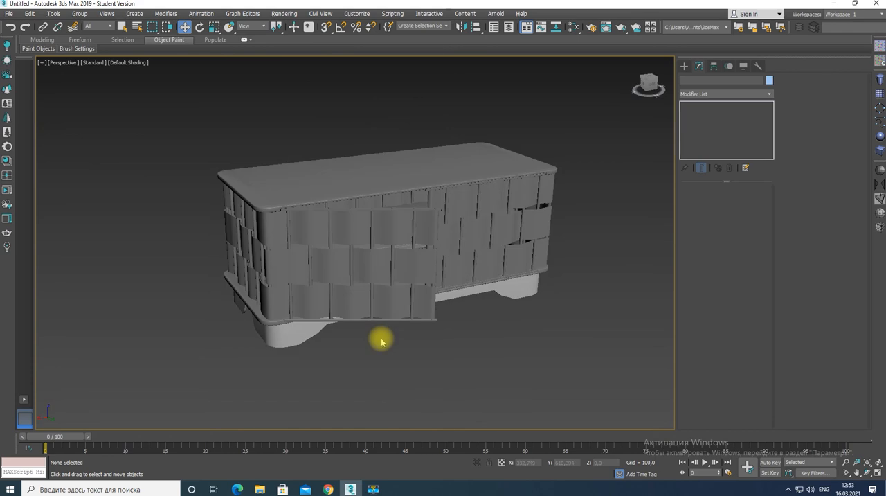
Create a thin floor box about 4360 by 6857 and position it beneath the cabinet
scroll(383, 339, "down", 5)
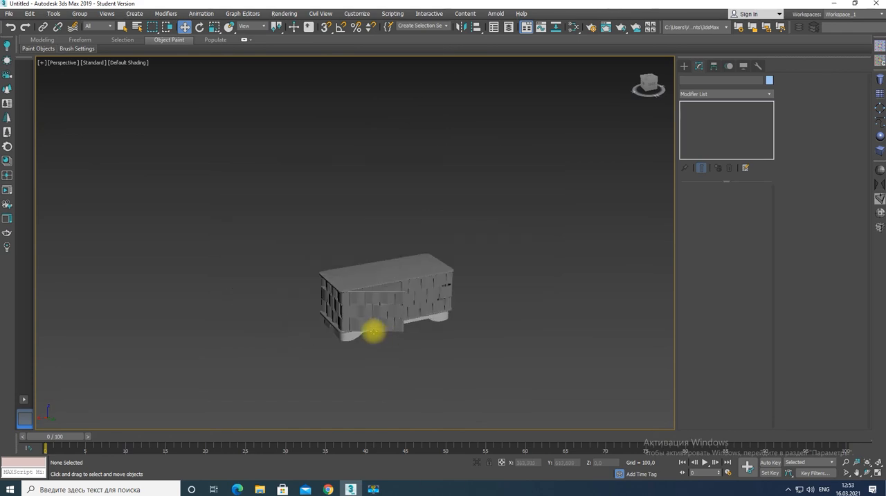
left_click(881, 151)
left_click_drag(145, 334, 876, 316)
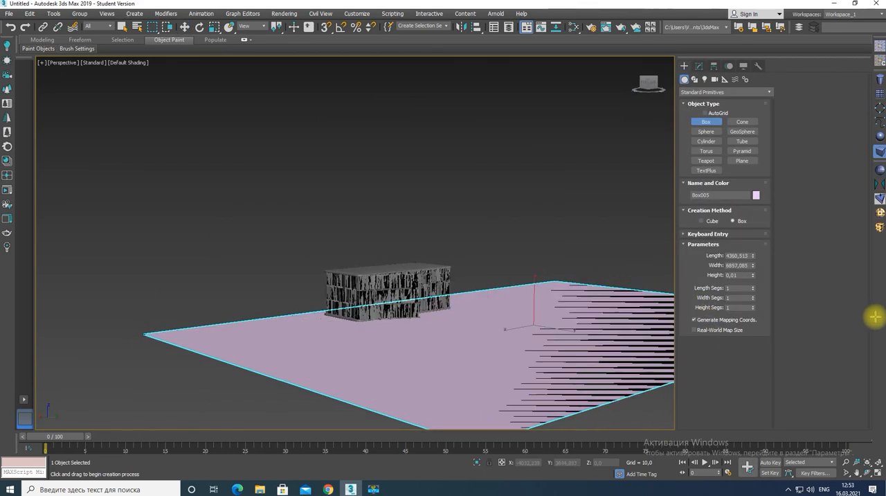
key("w")
left_click_drag(560, 322, 400, 278)
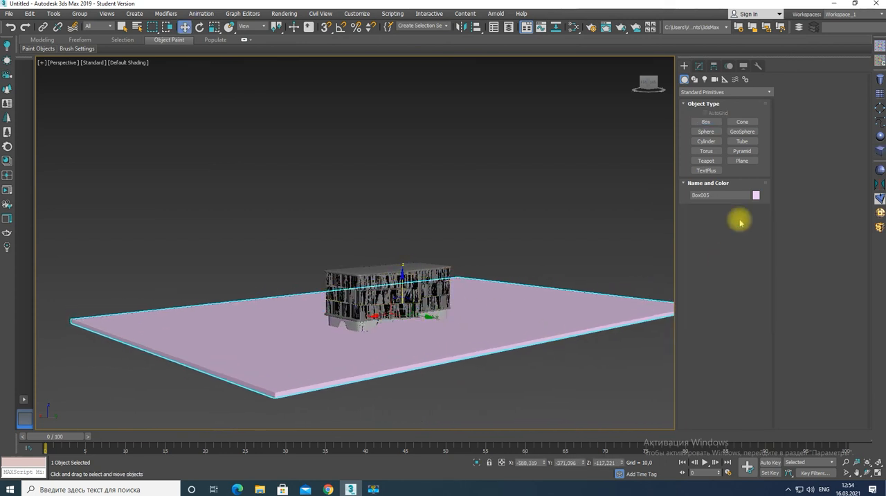
Recolour the floor box dark grey
left_click(756, 195)
left_click(360, 264)
left_click(491, 294)
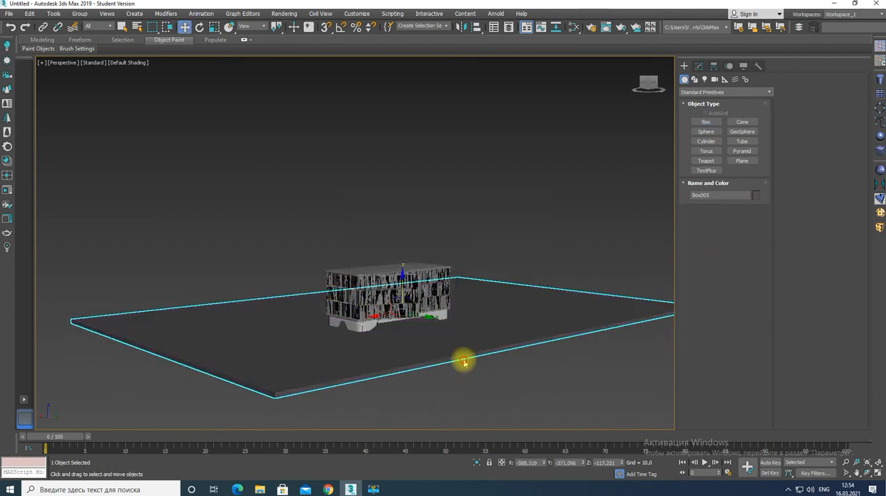